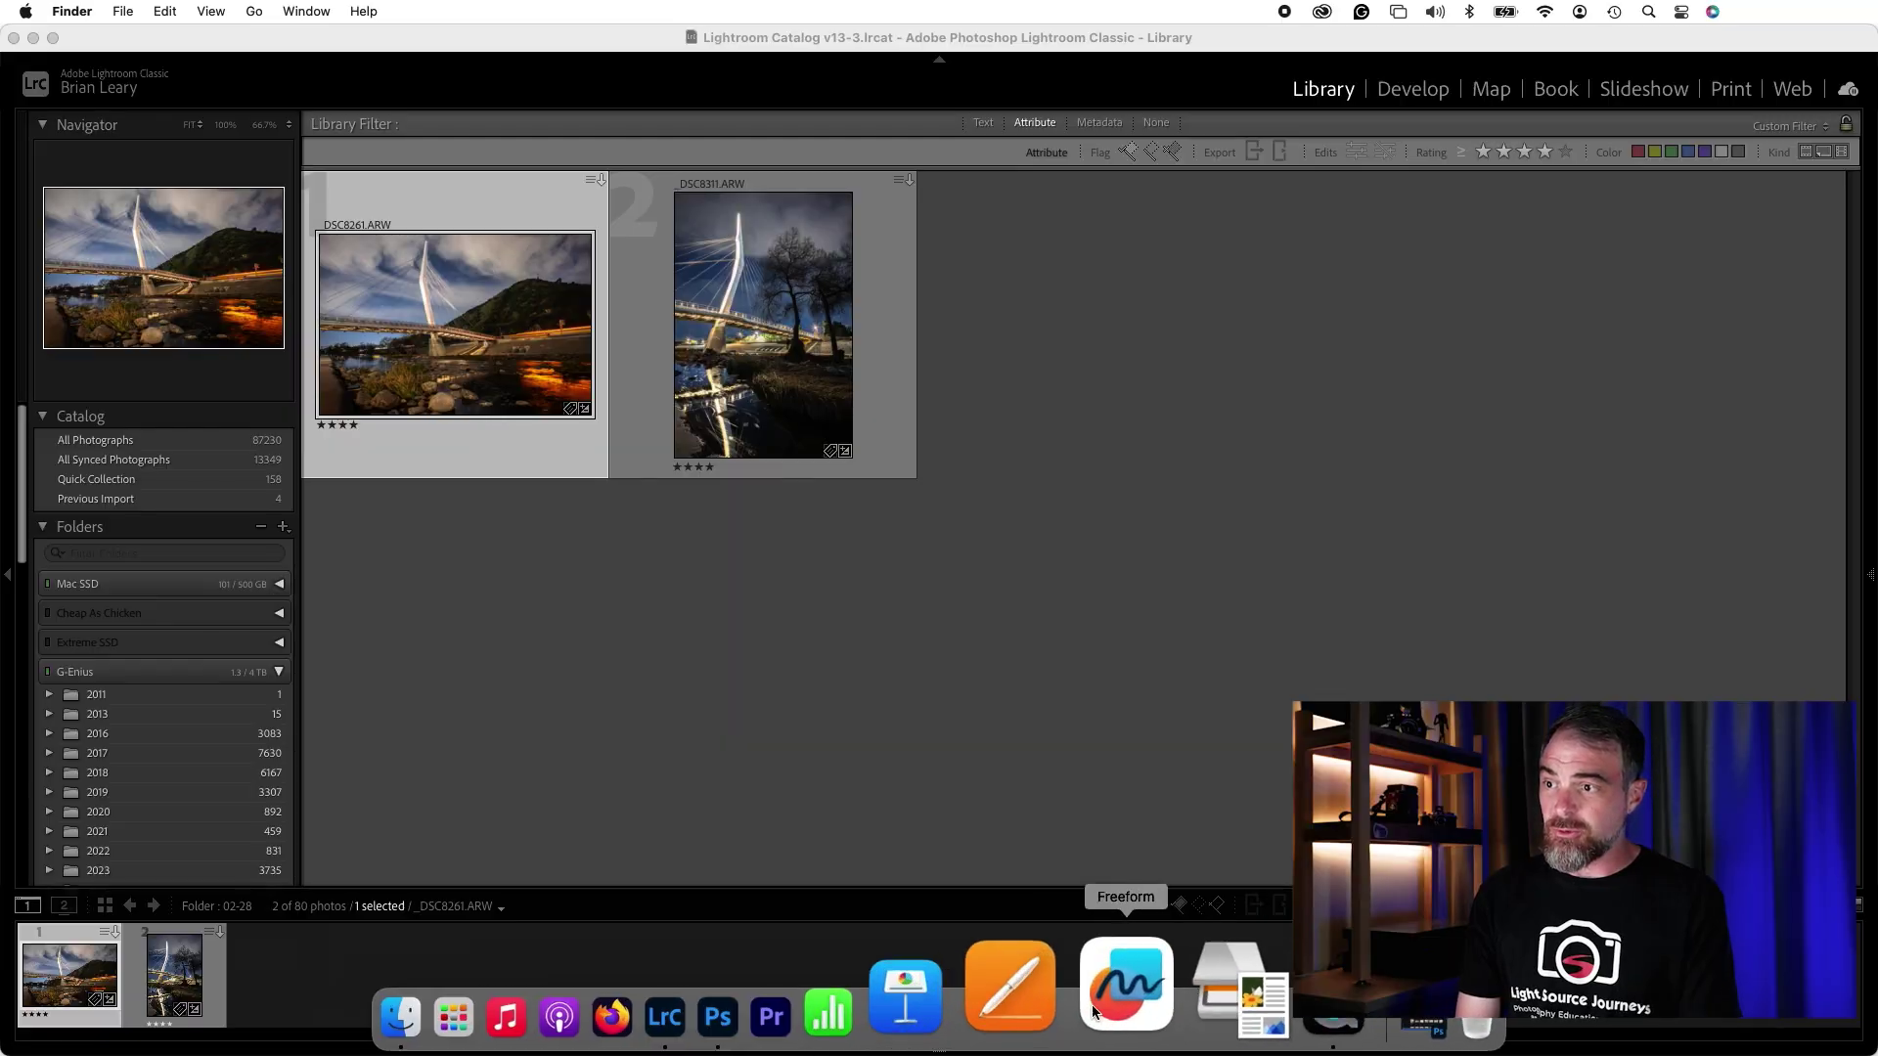
Create a folder named Custom Watermarks inside Pictures > Lightroom in Finder
left_click(537, 1006)
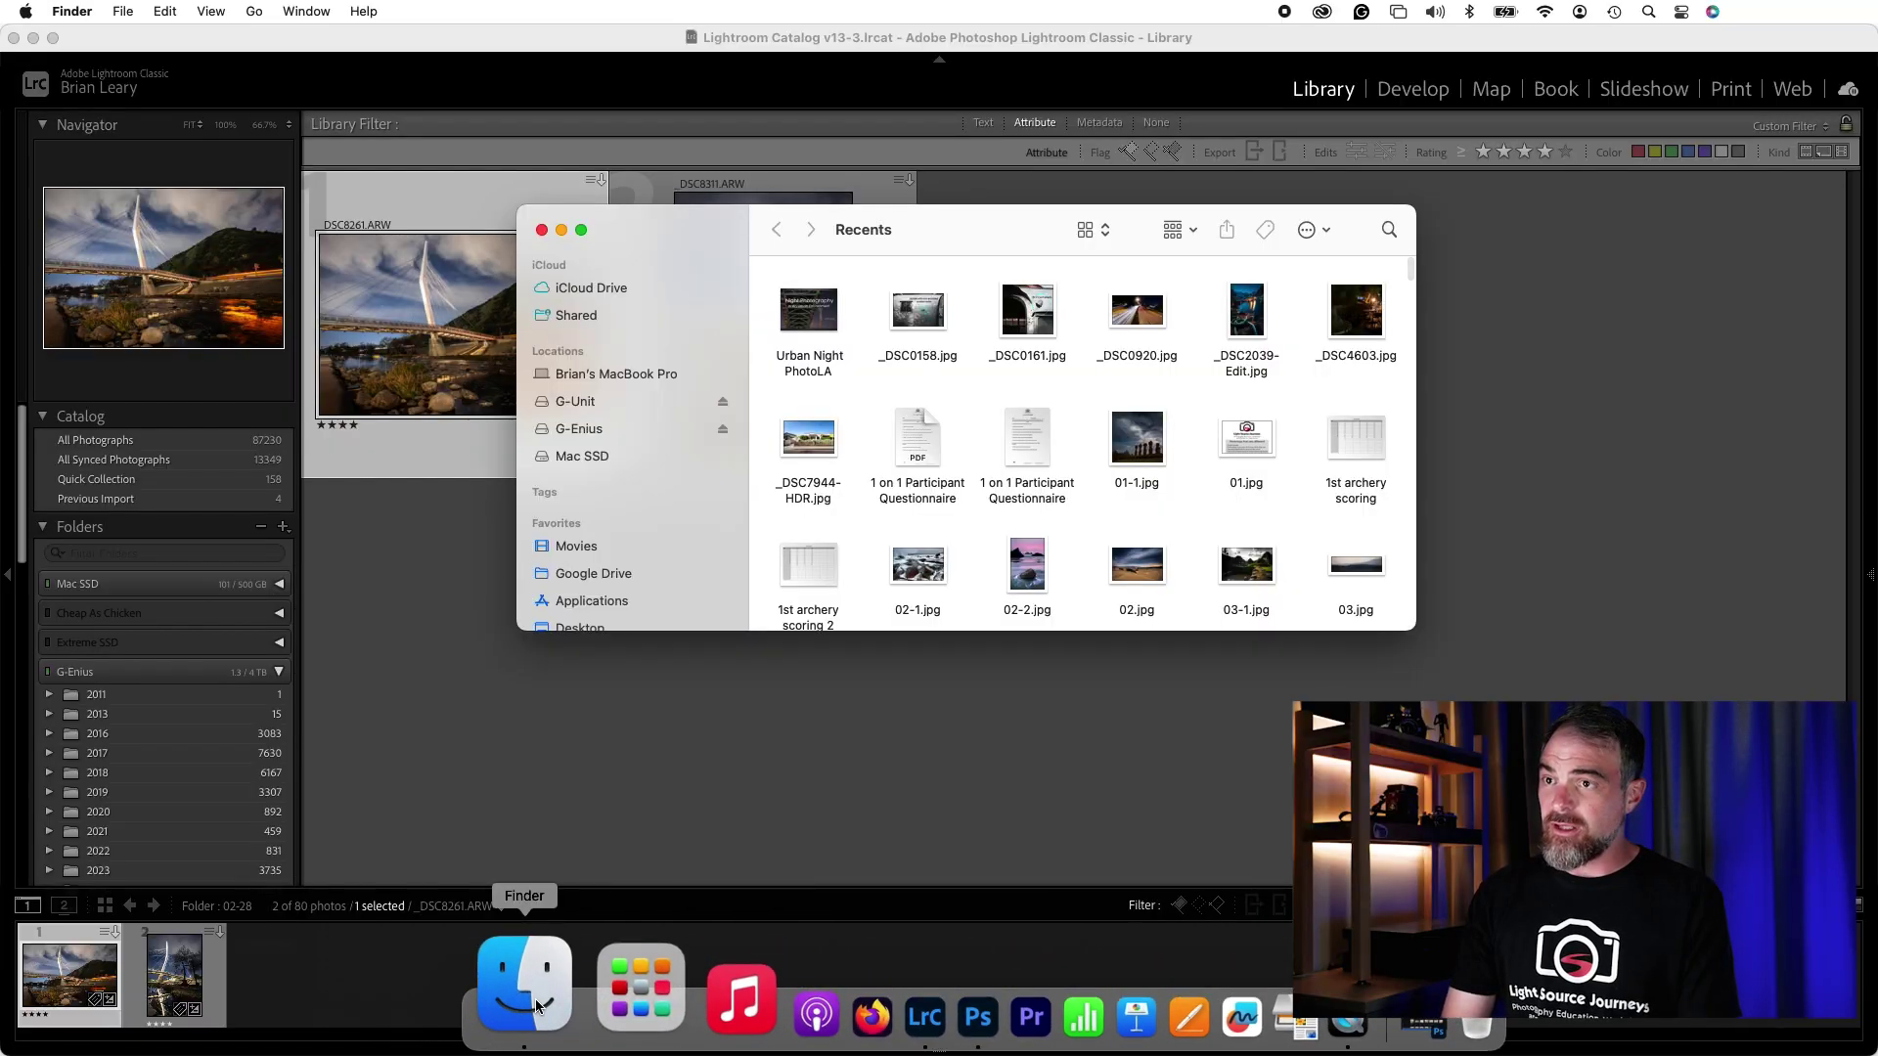
scroll(652, 546, "down", 2)
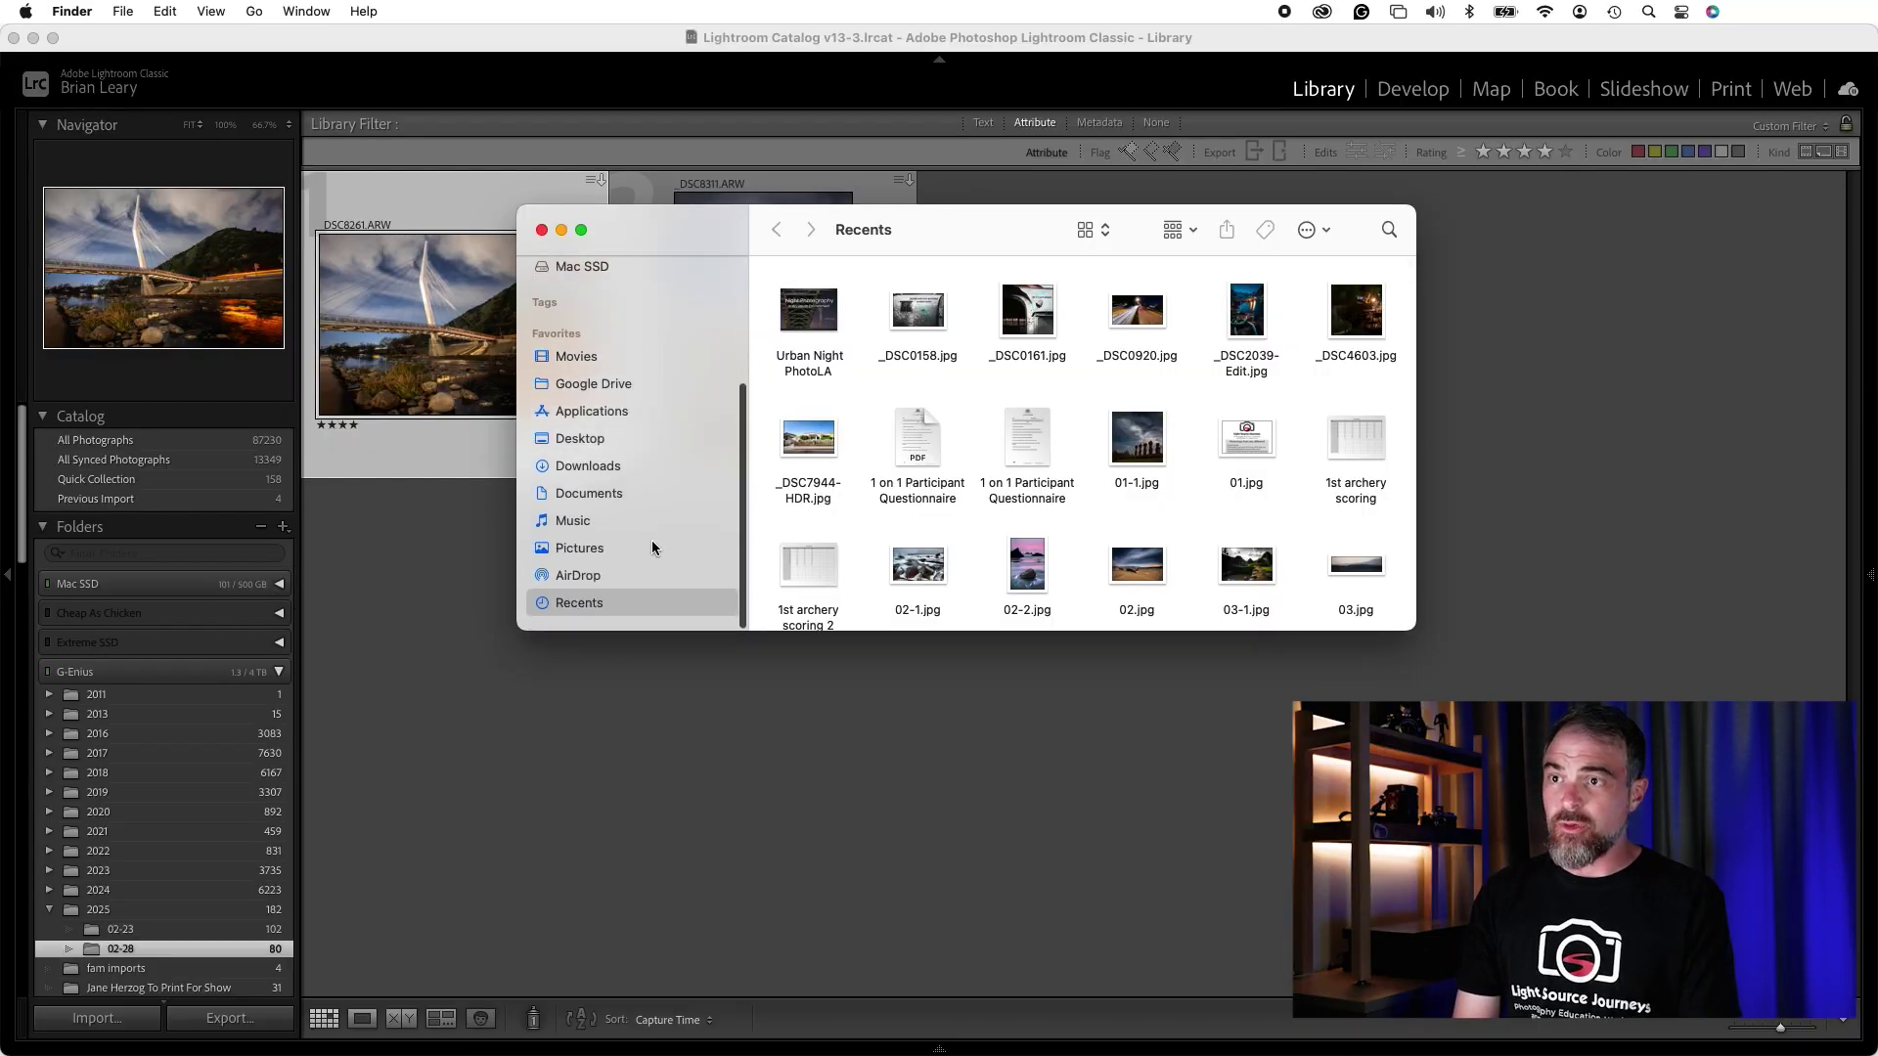
left_click(608, 553)
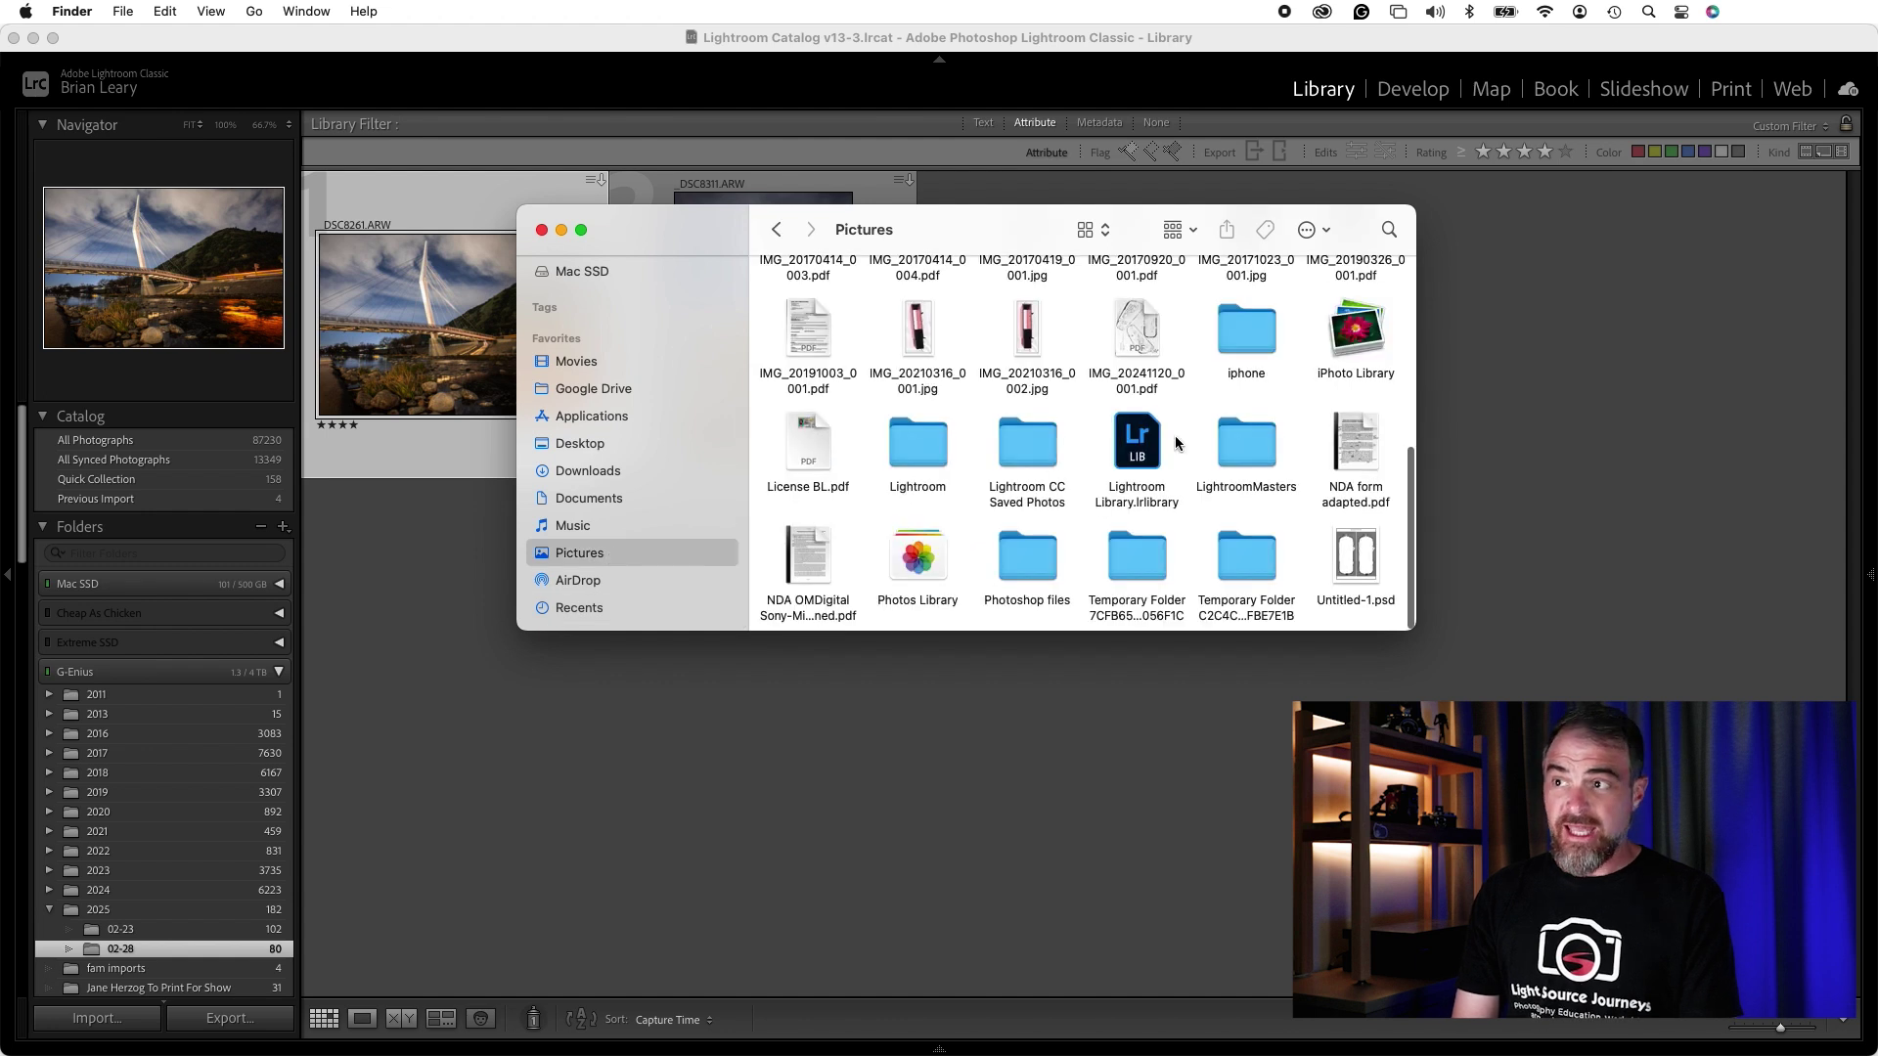
double_click(943, 442)
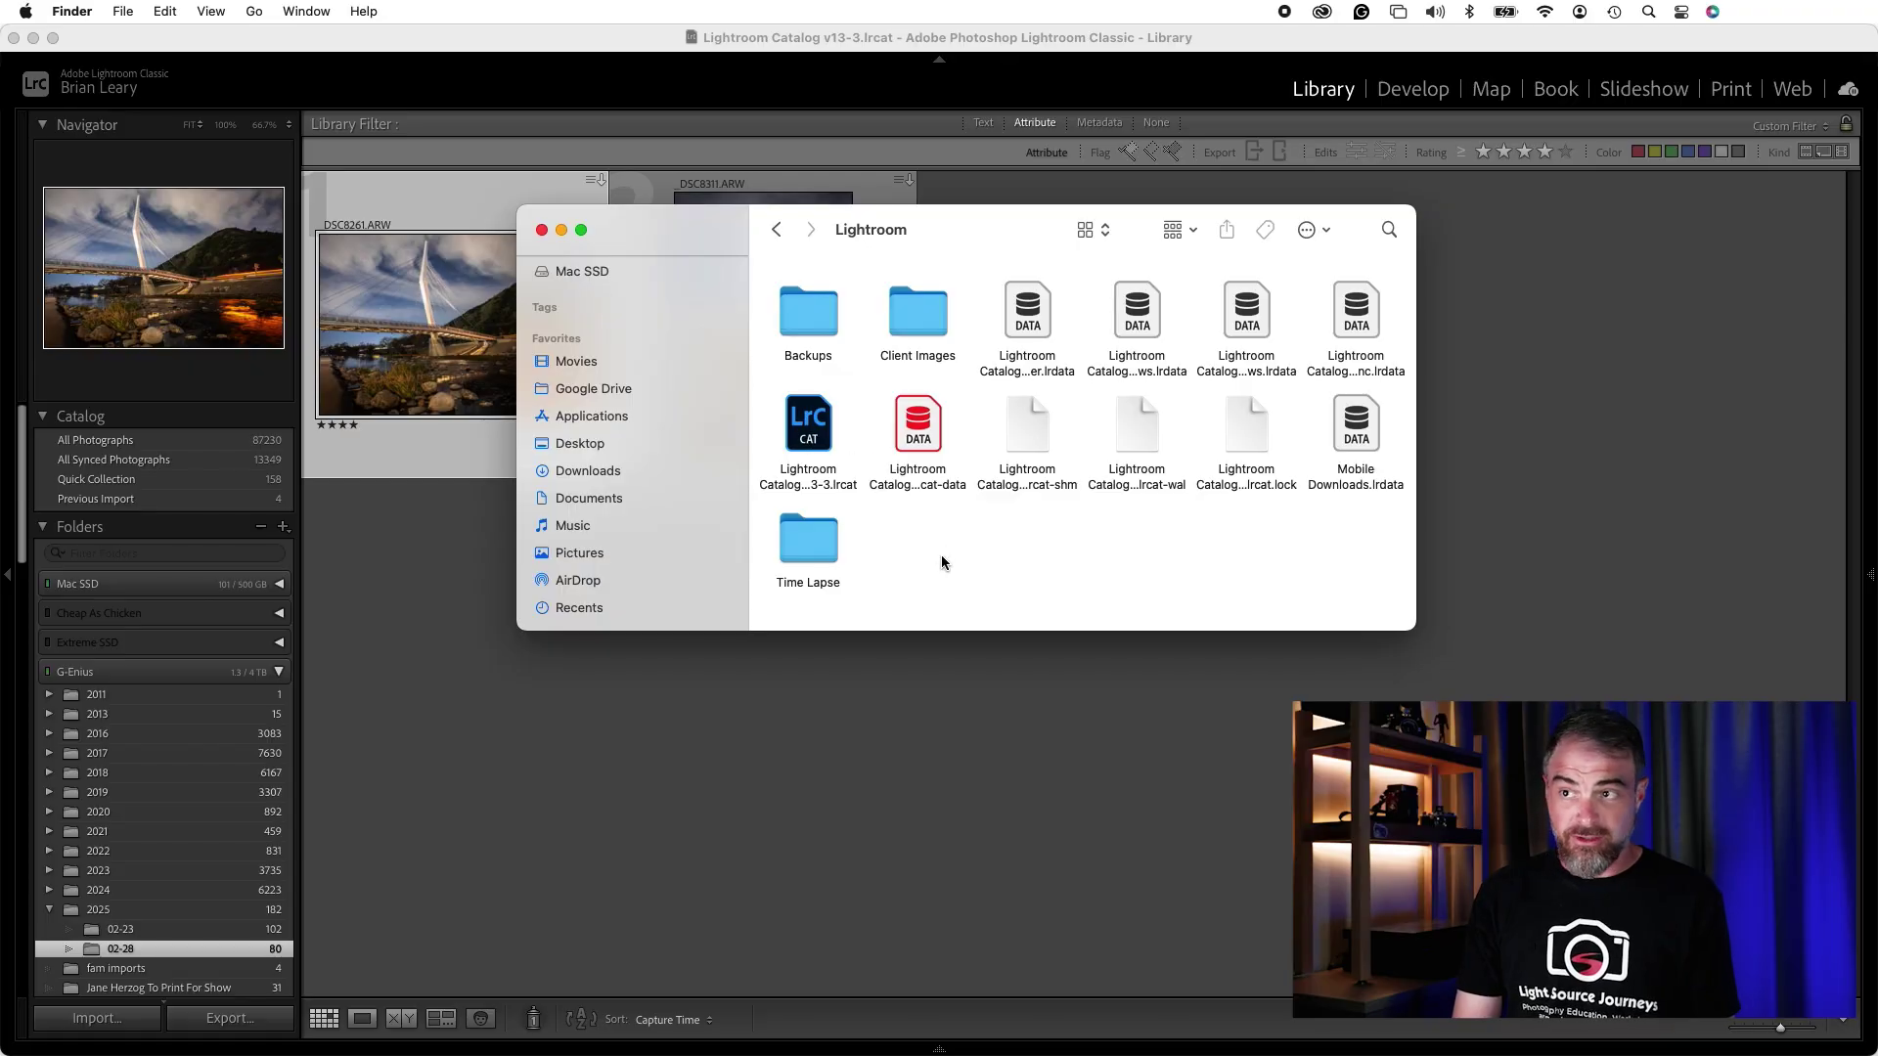
right_click(966, 556)
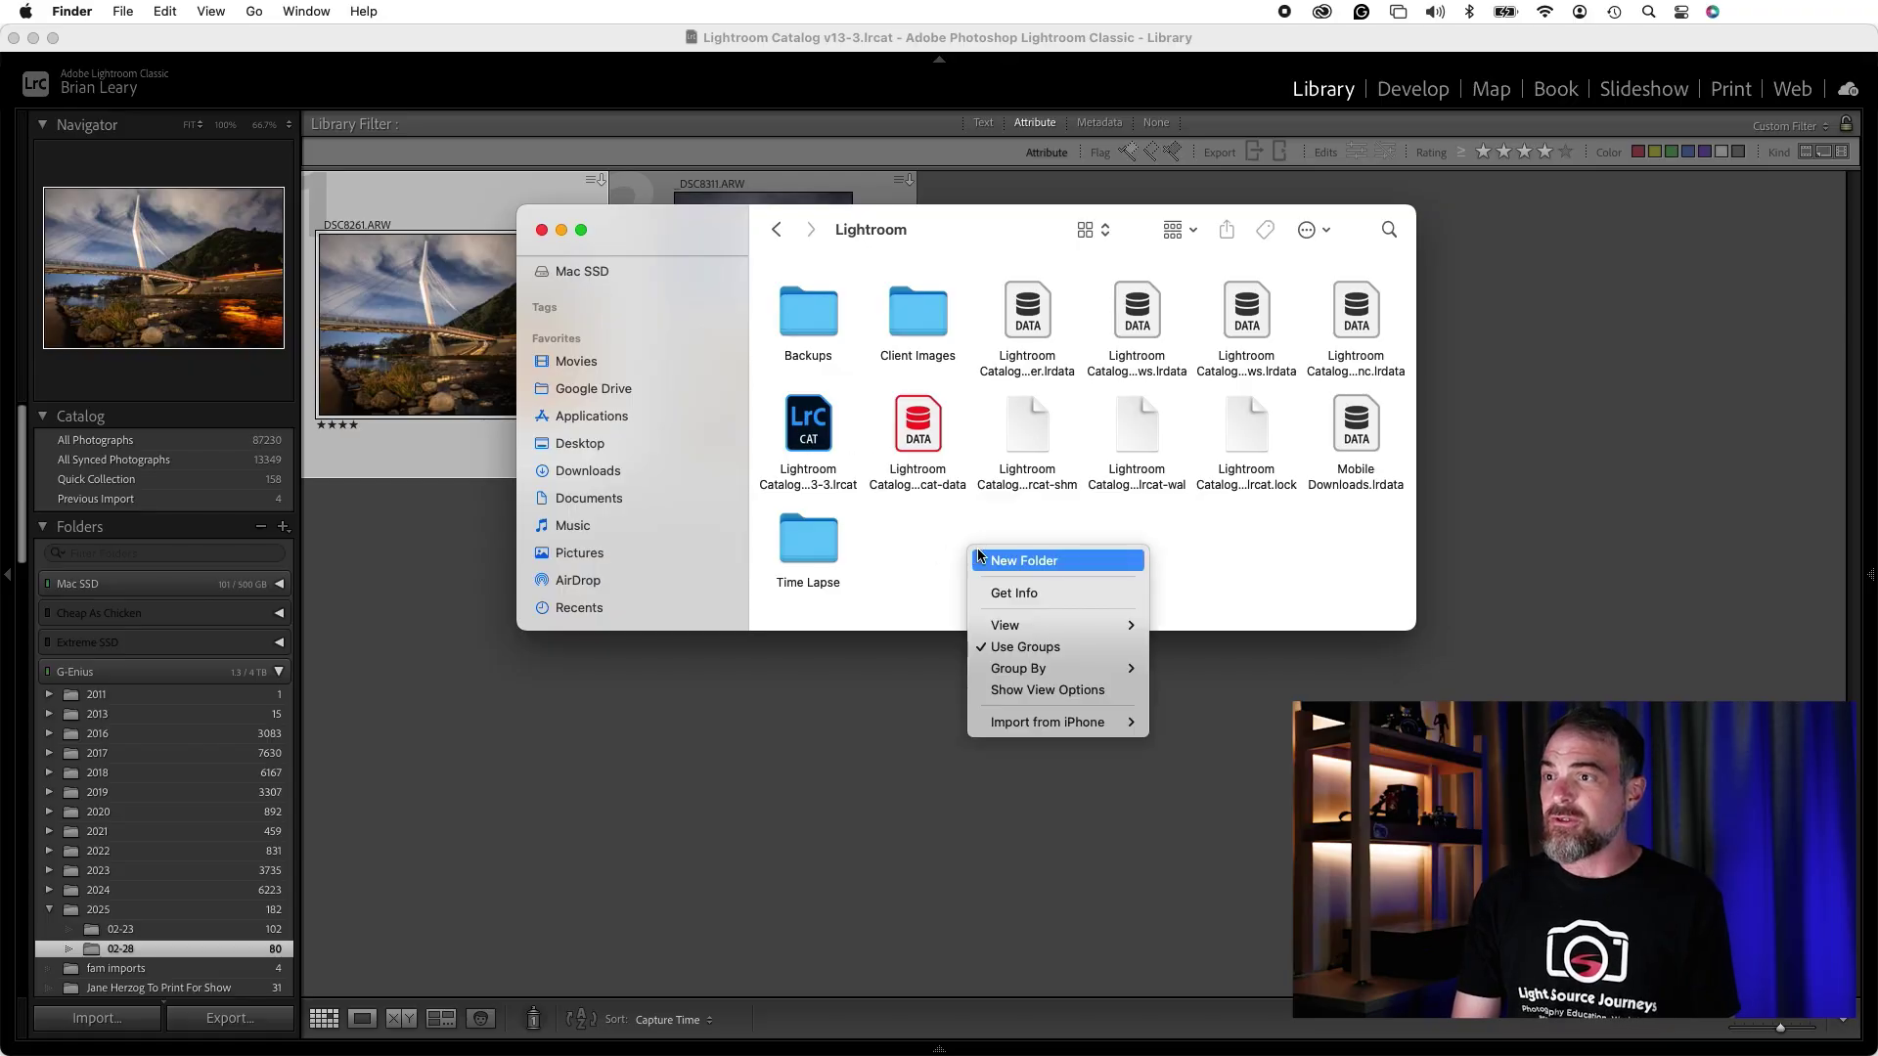
left_click(999, 563)
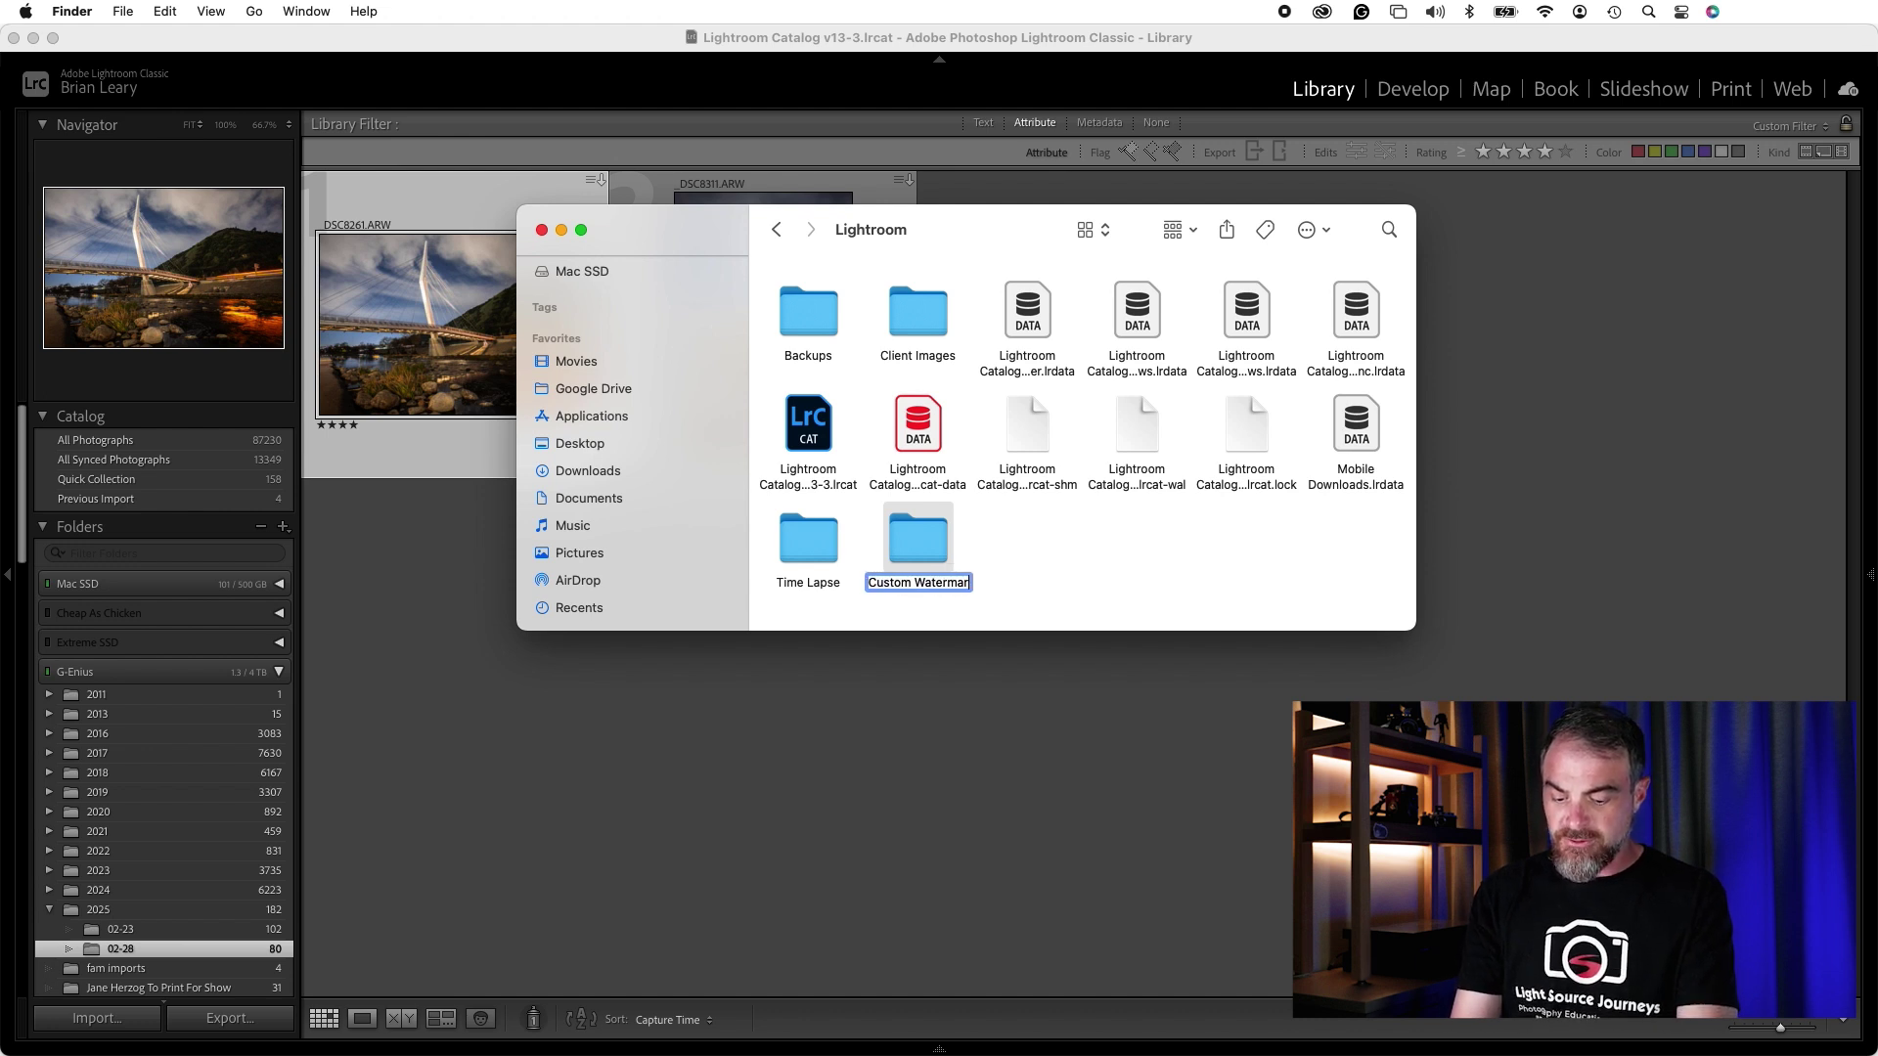
key("Return")
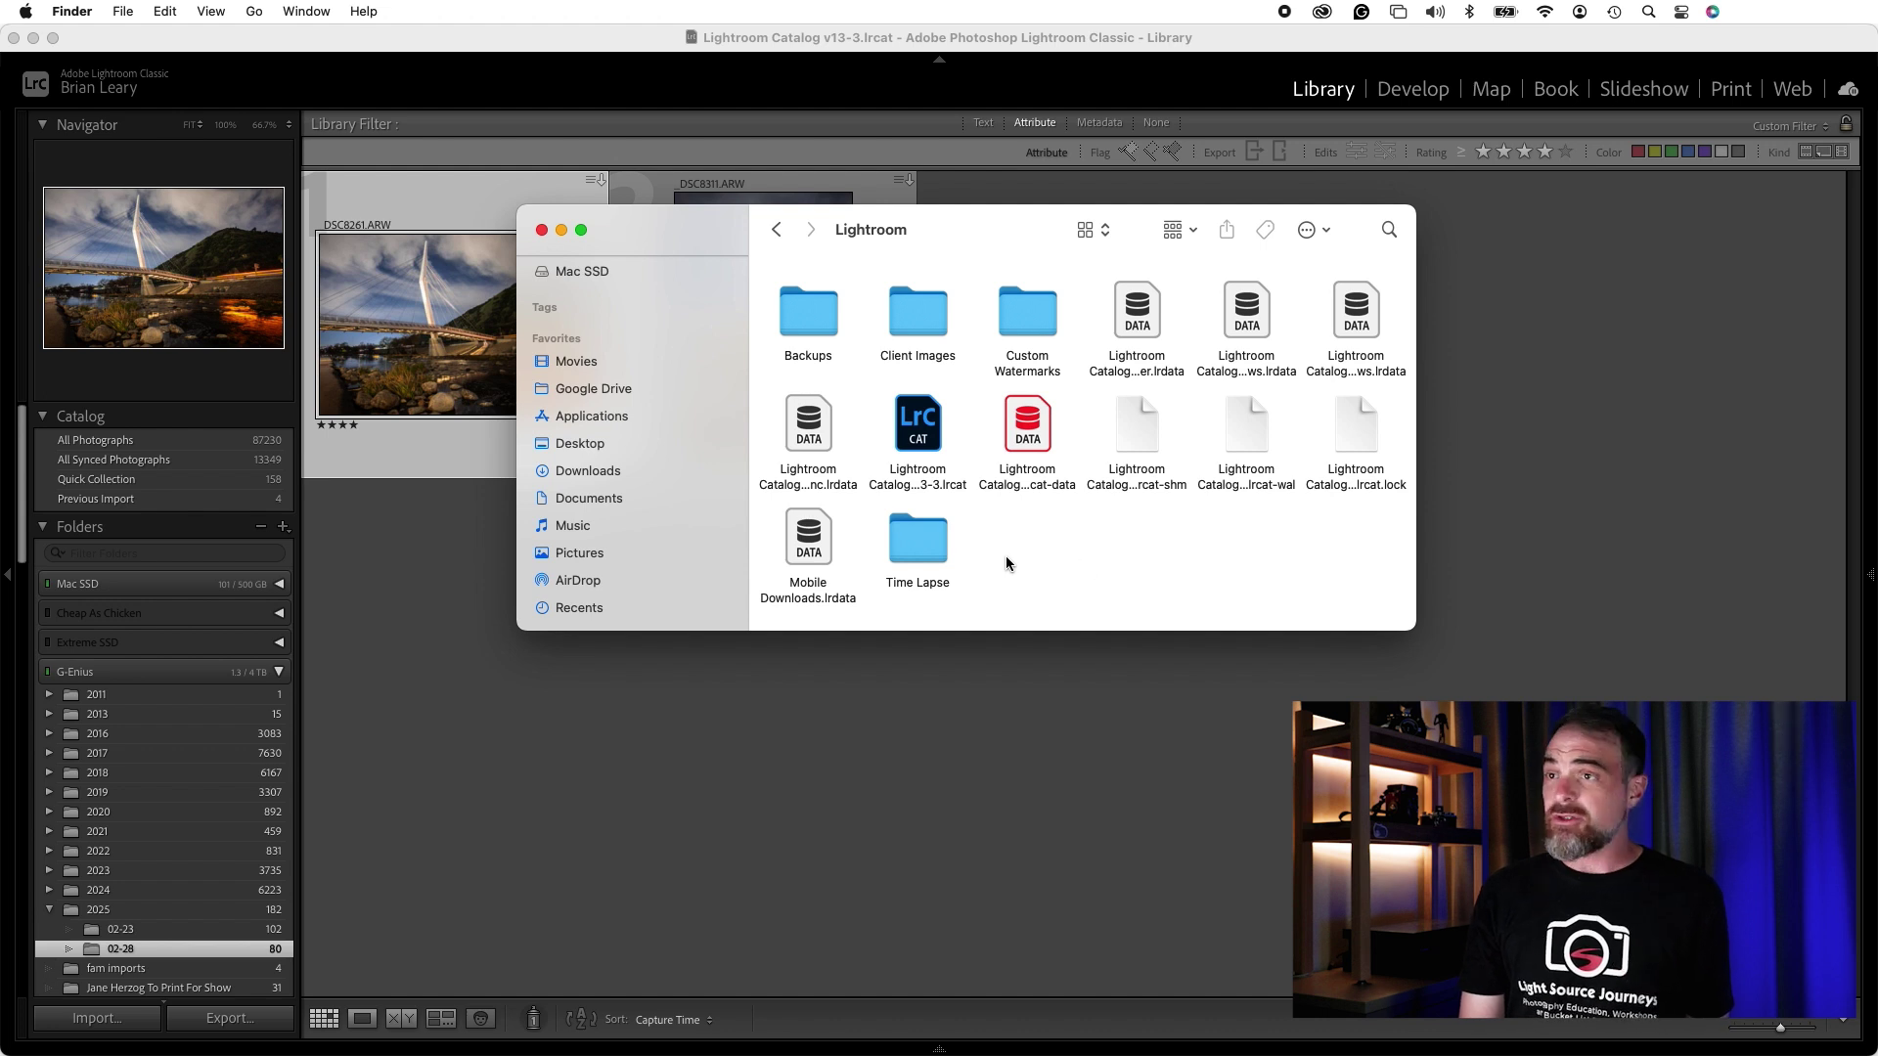
Close the Finder window to return to Photoshop's Home screen
left_click(540, 230)
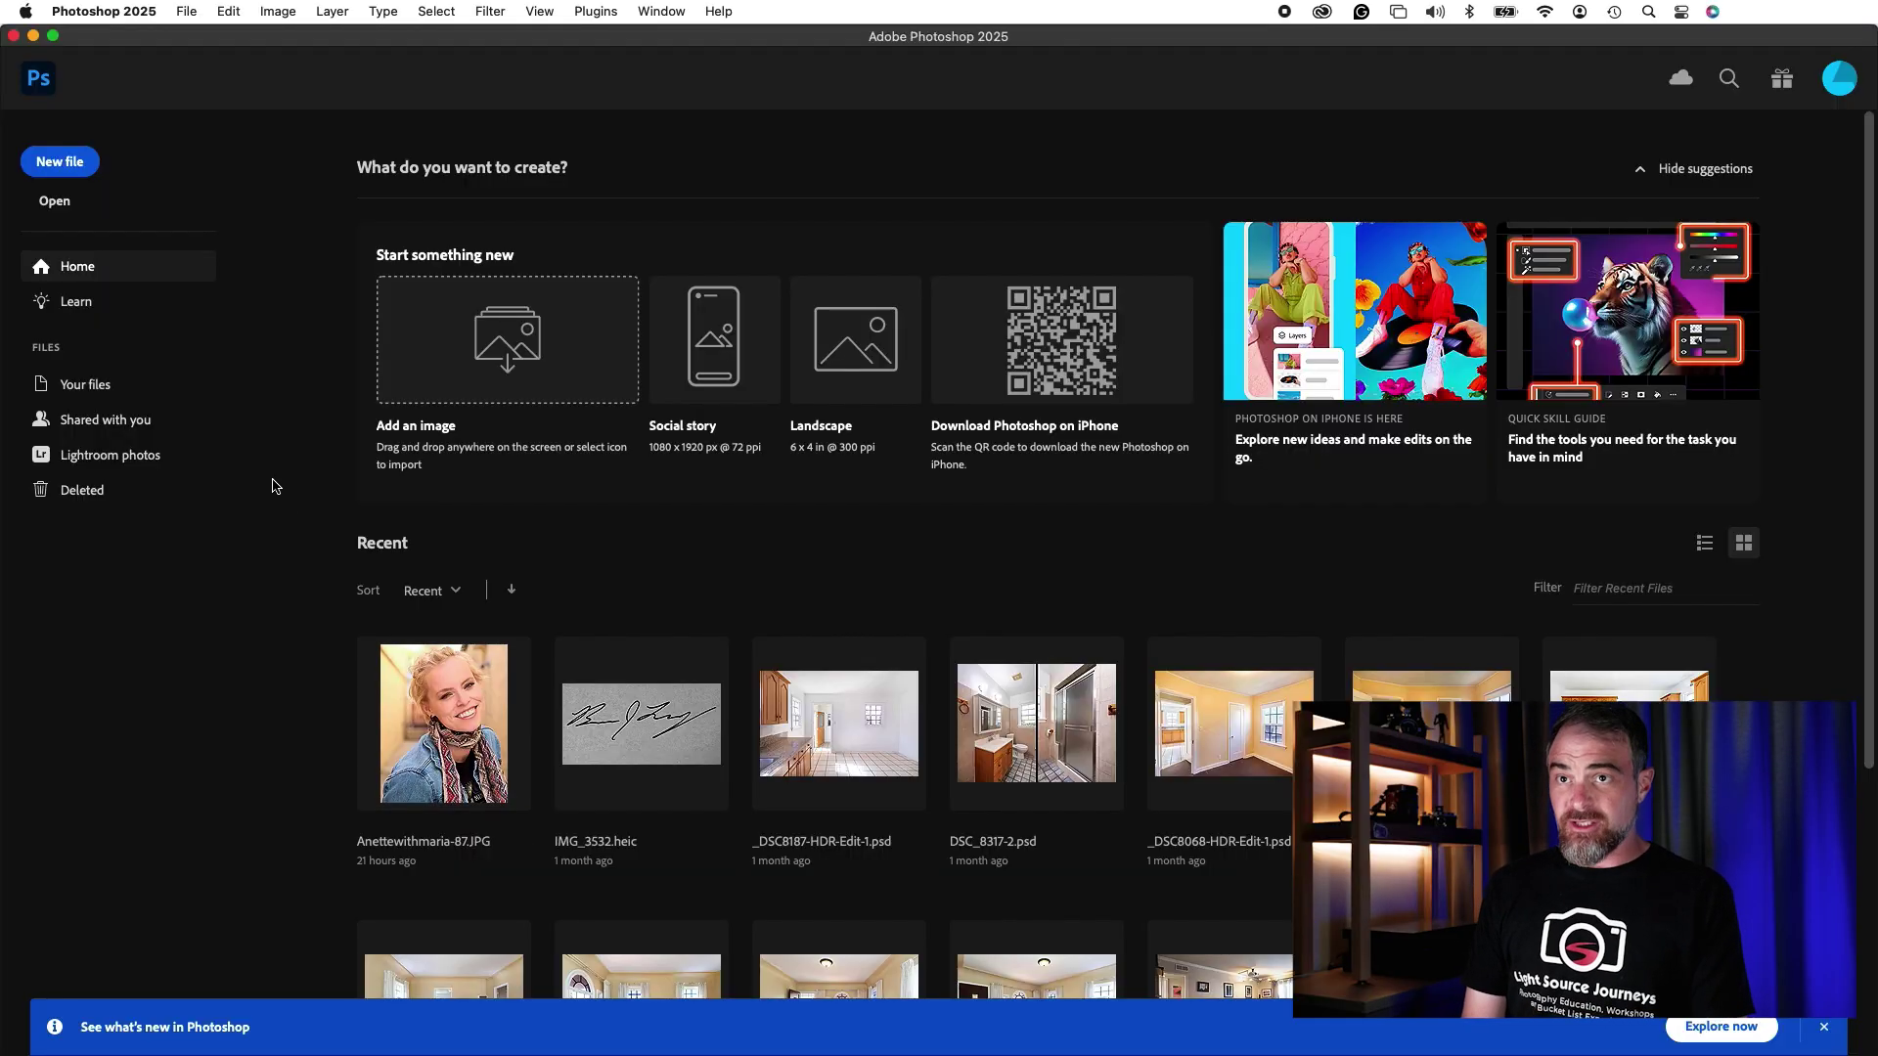
Open IMG_3532.heic, unlock its Background as Layer 0, and bring up its blending options
left_click(68, 197)
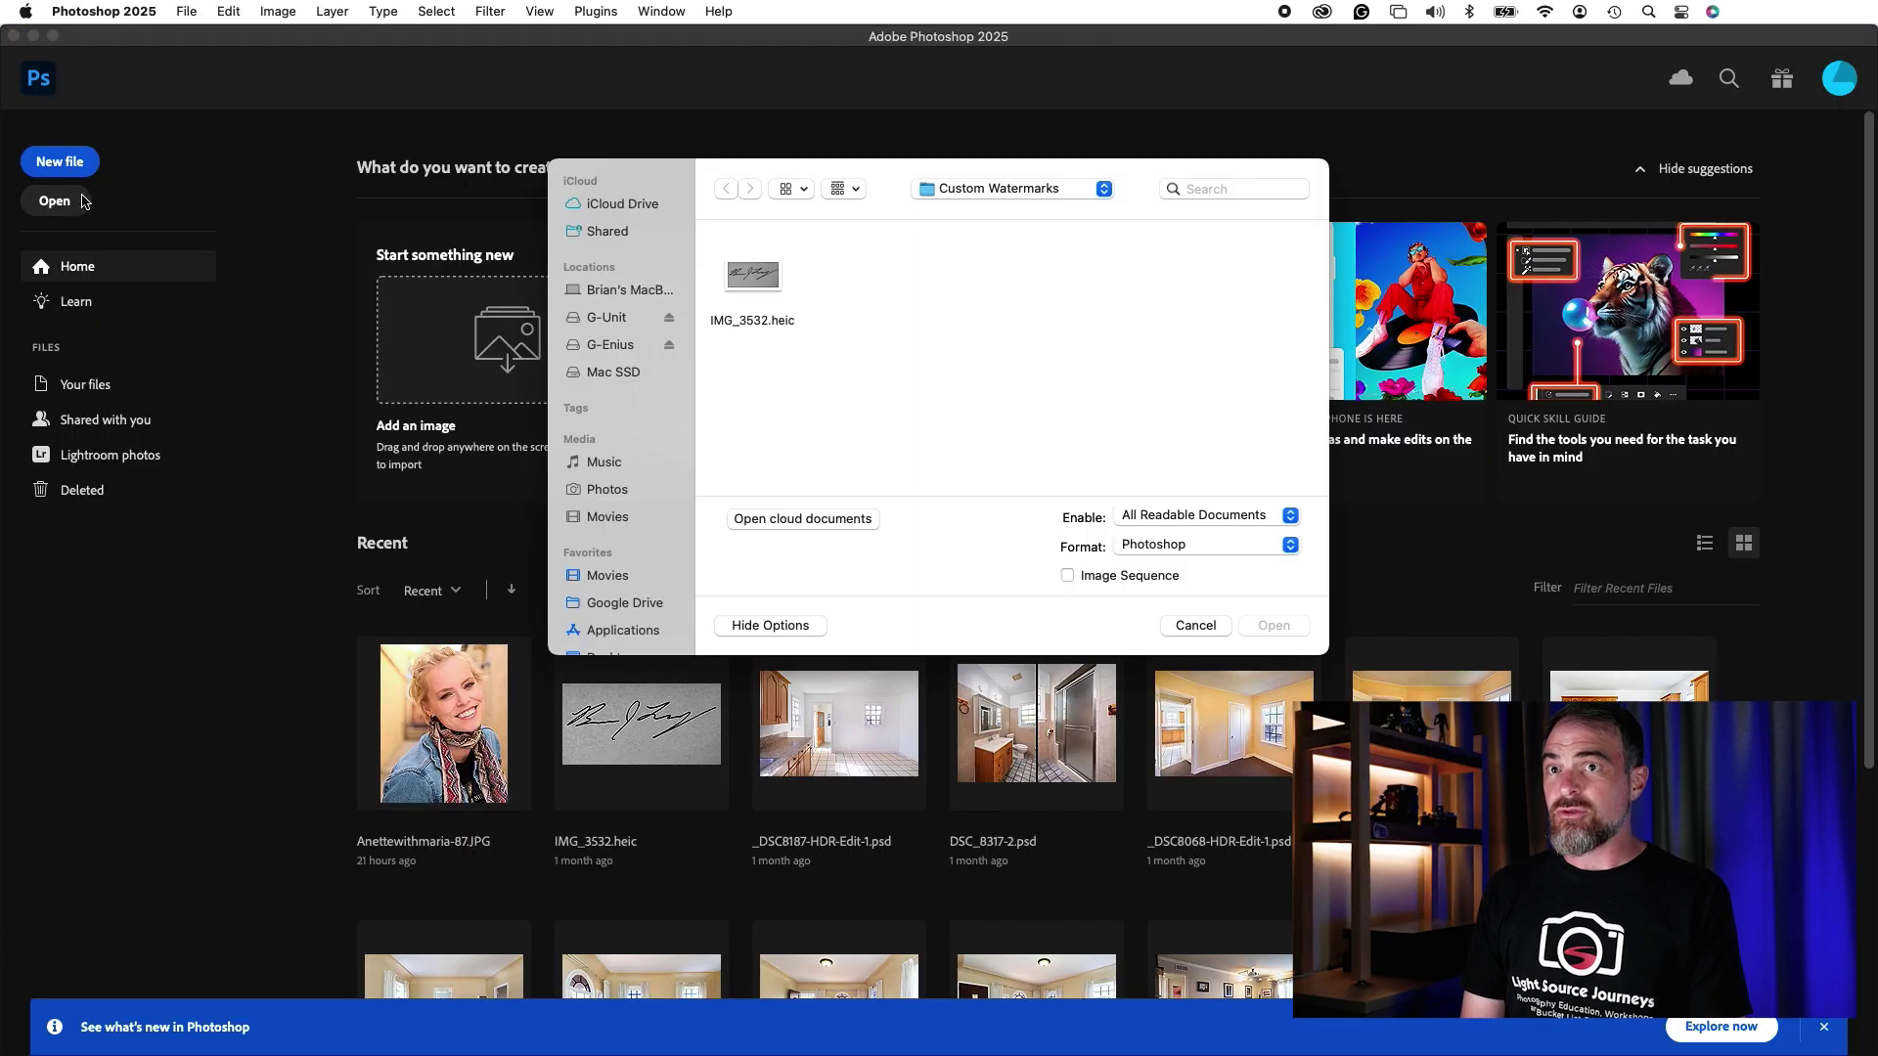
left_click(740, 286)
left_click(1281, 625)
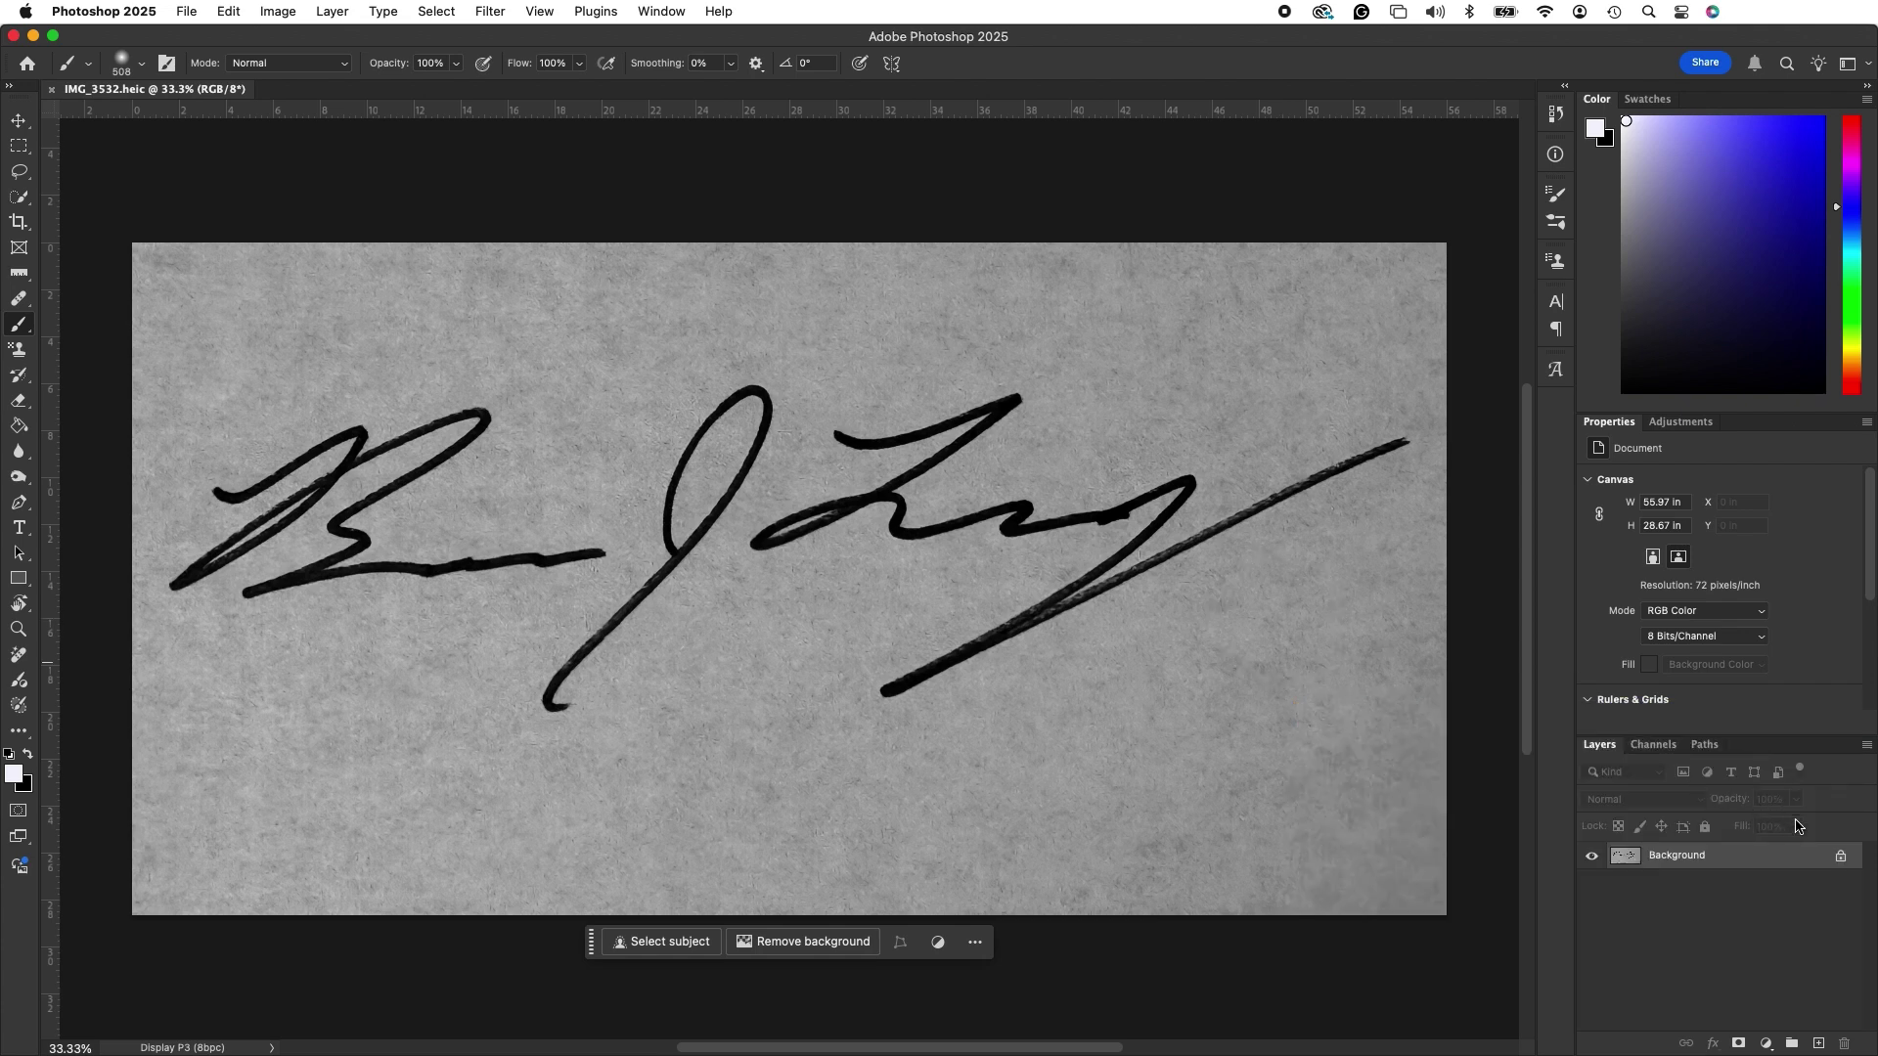
left_click(1839, 859)
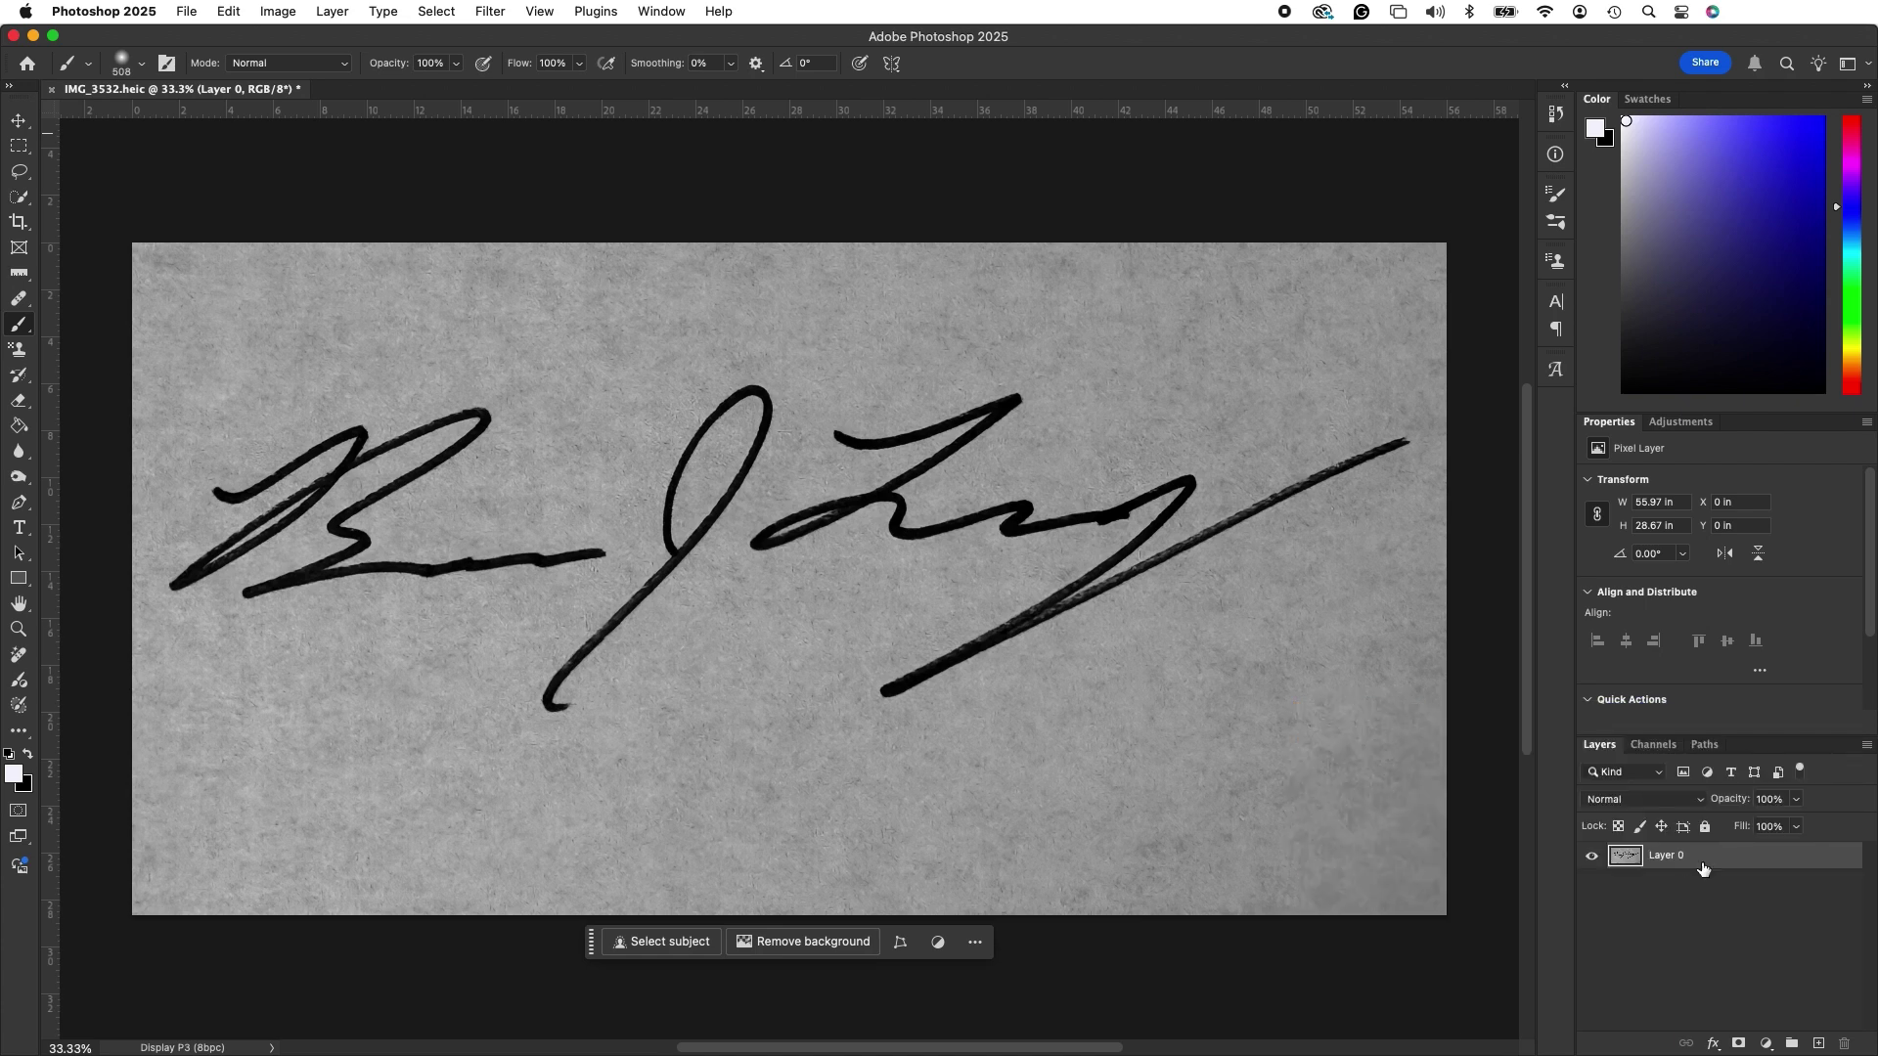
double_click(1711, 865)
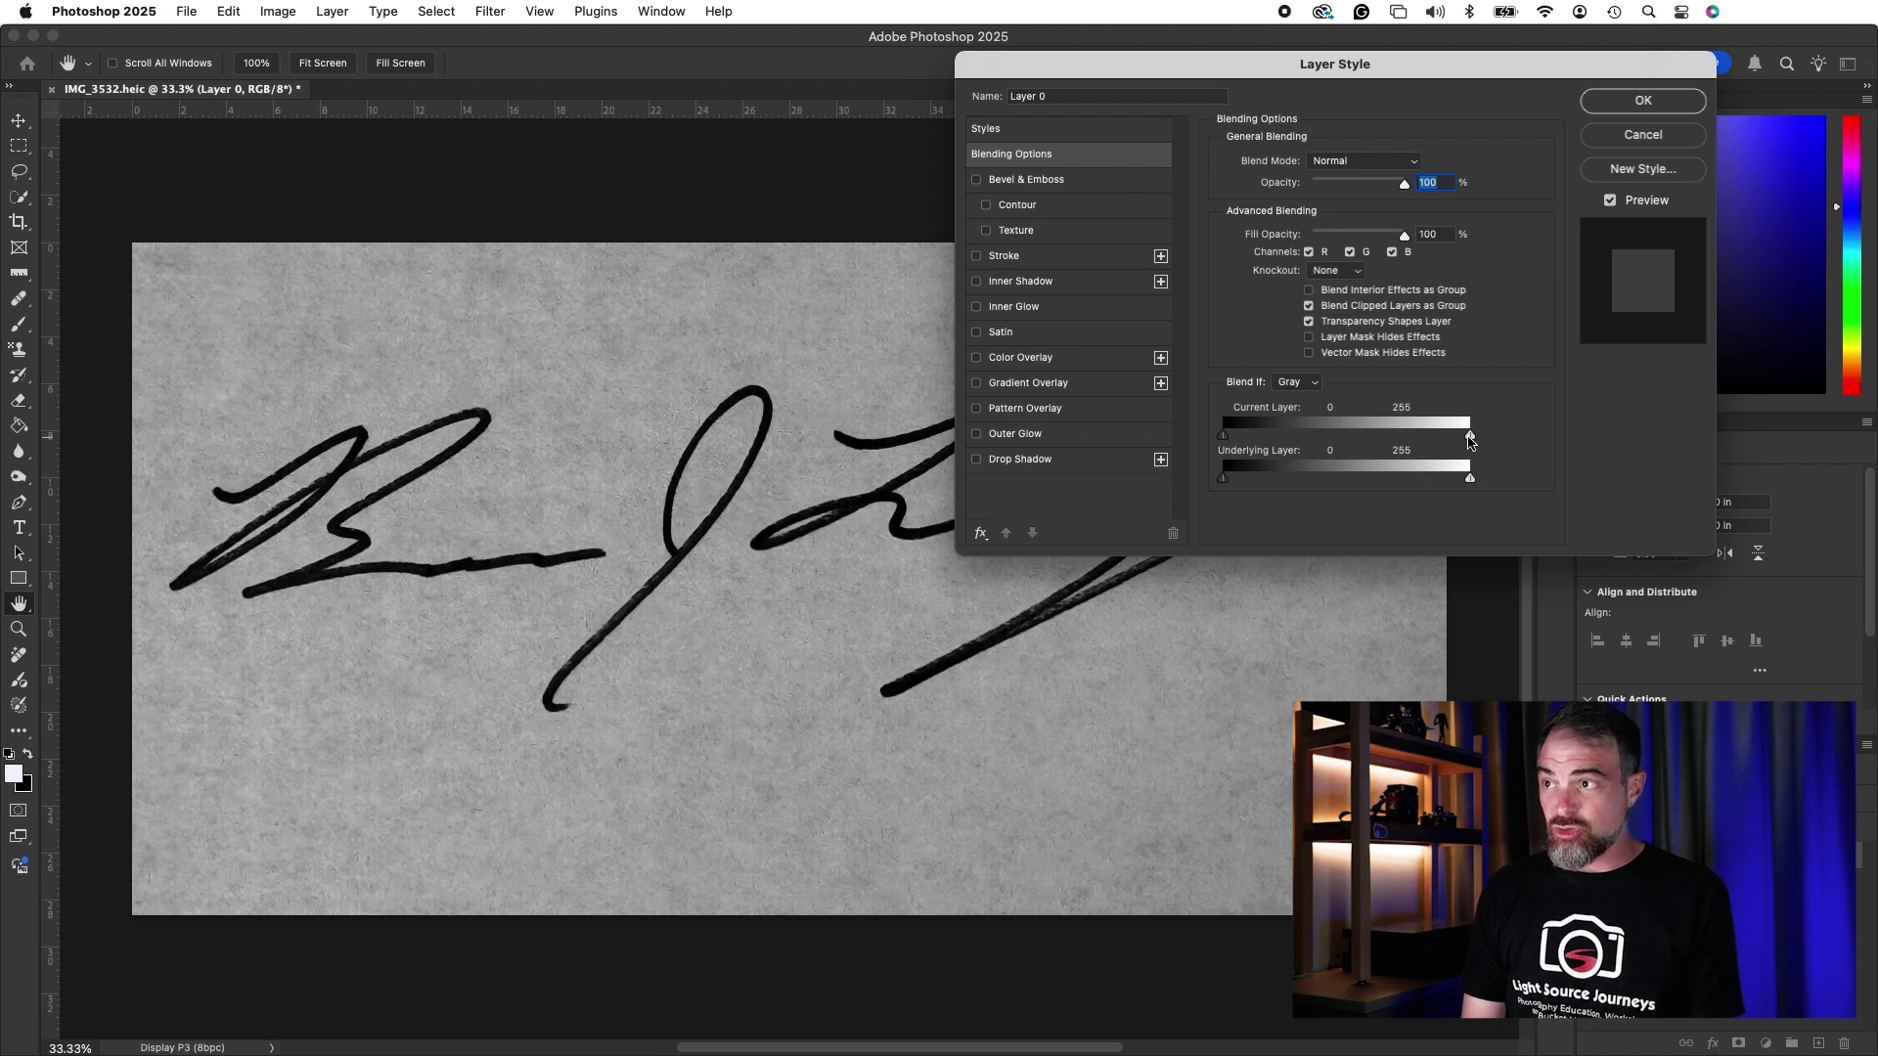
Split the Blend If white slider to 107/137 so the grey paper becomes transparent
left_click_drag(1423, 439, 1370, 440)
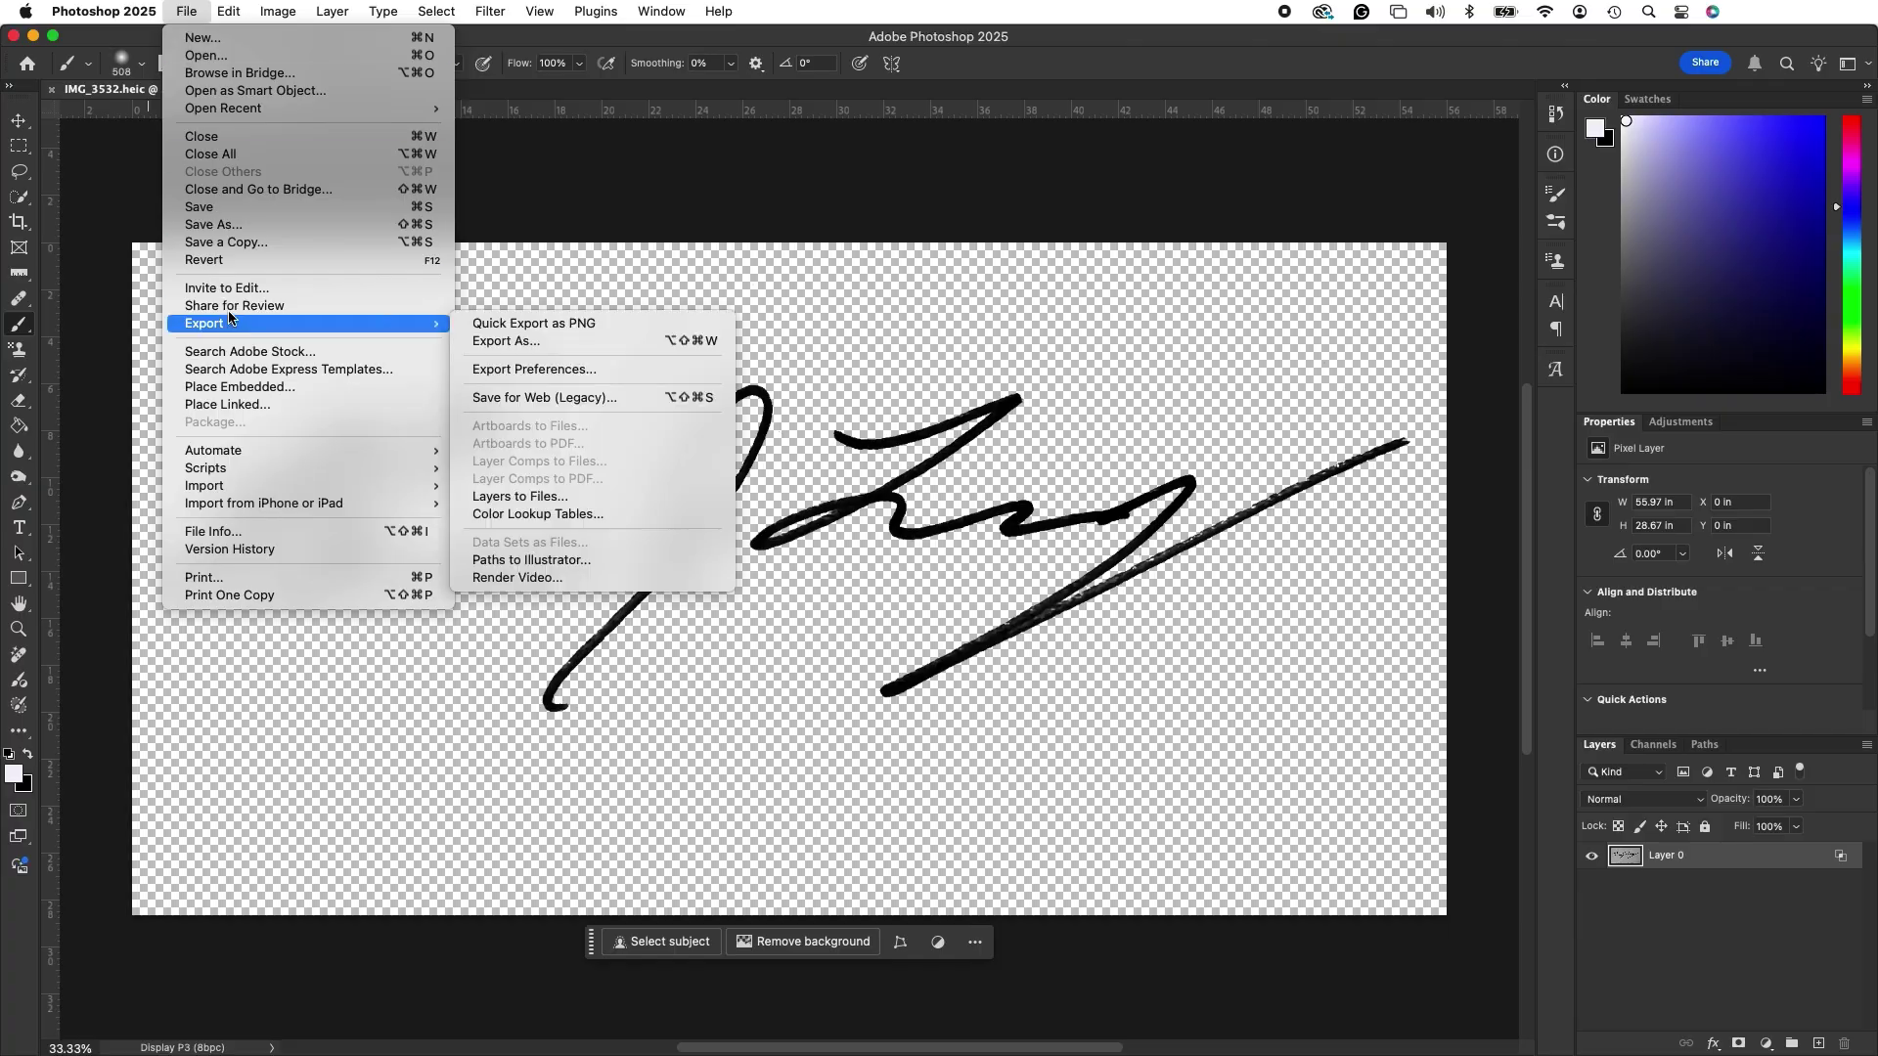
Export the image as a transparent PNG named 'Signature - Black' into Custom Watermarks
mouse_move(232, 325)
left_click(498, 341)
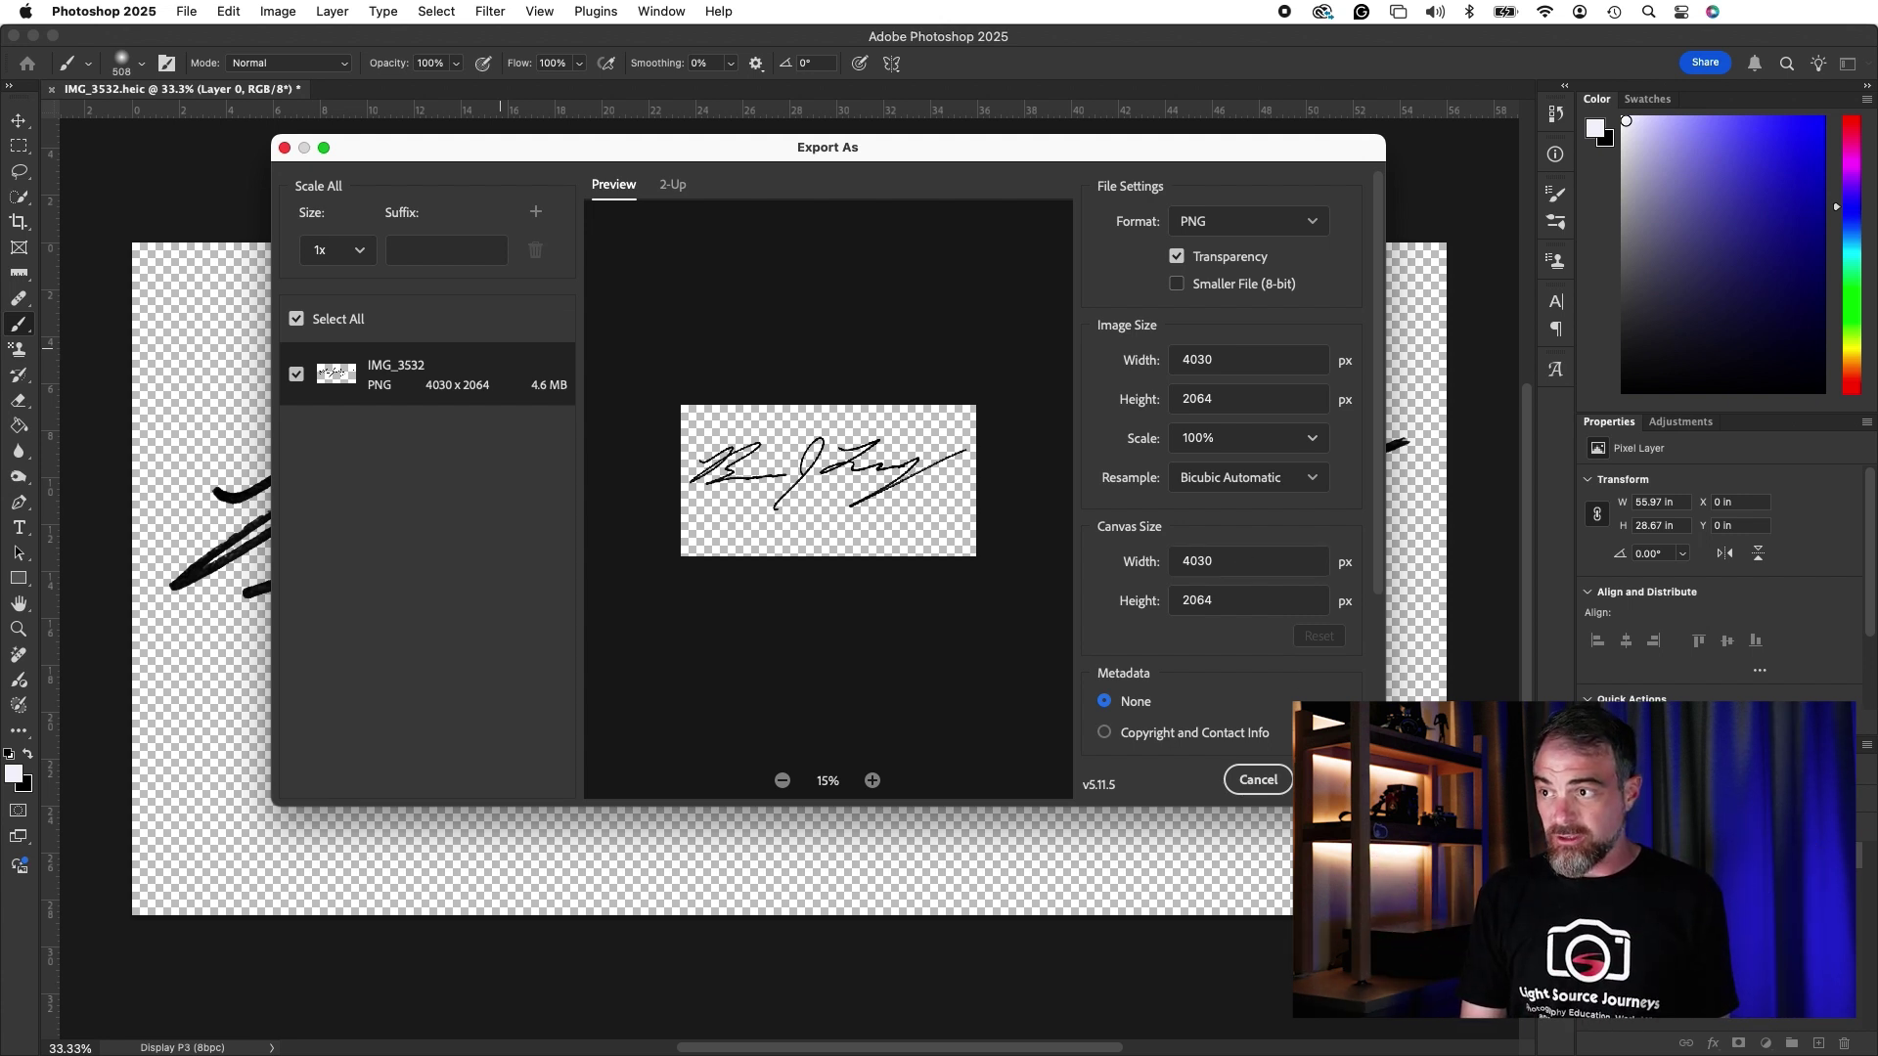
left_click(1340, 780)
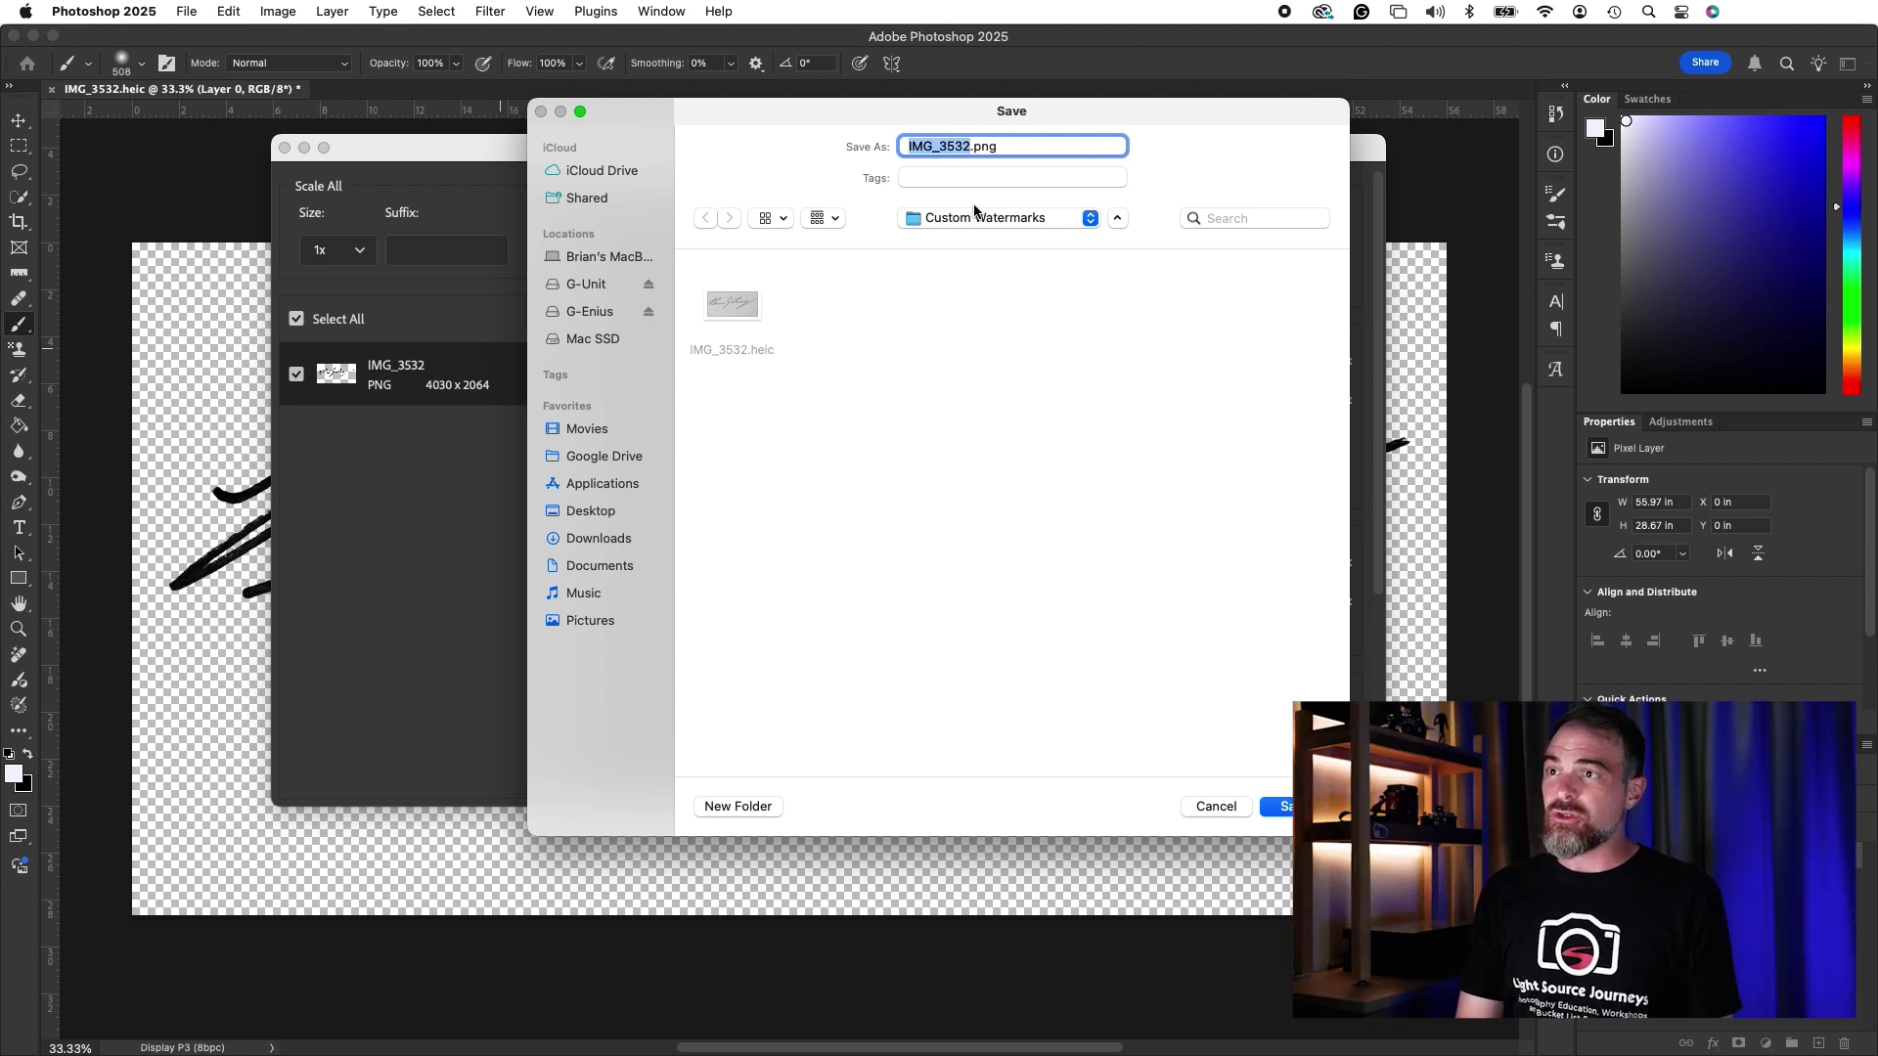
left_click(1042, 229)
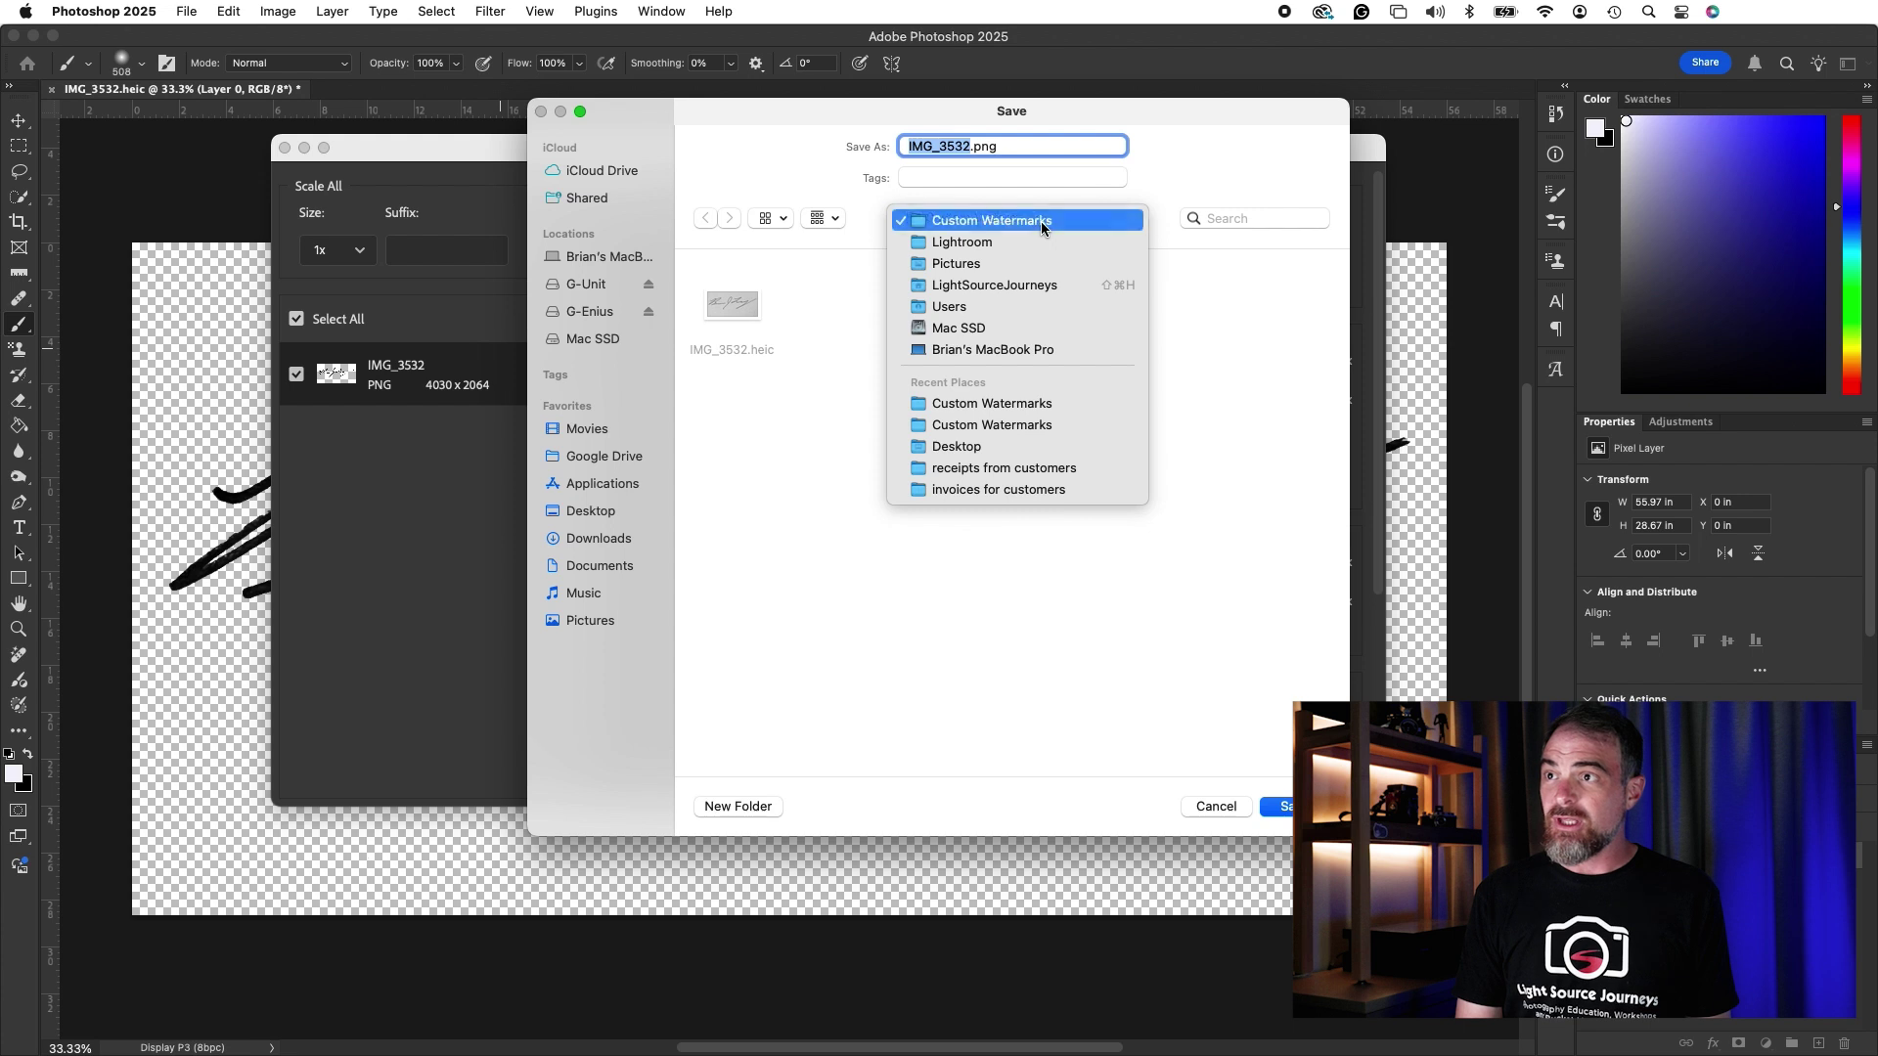
left_click(1043, 223)
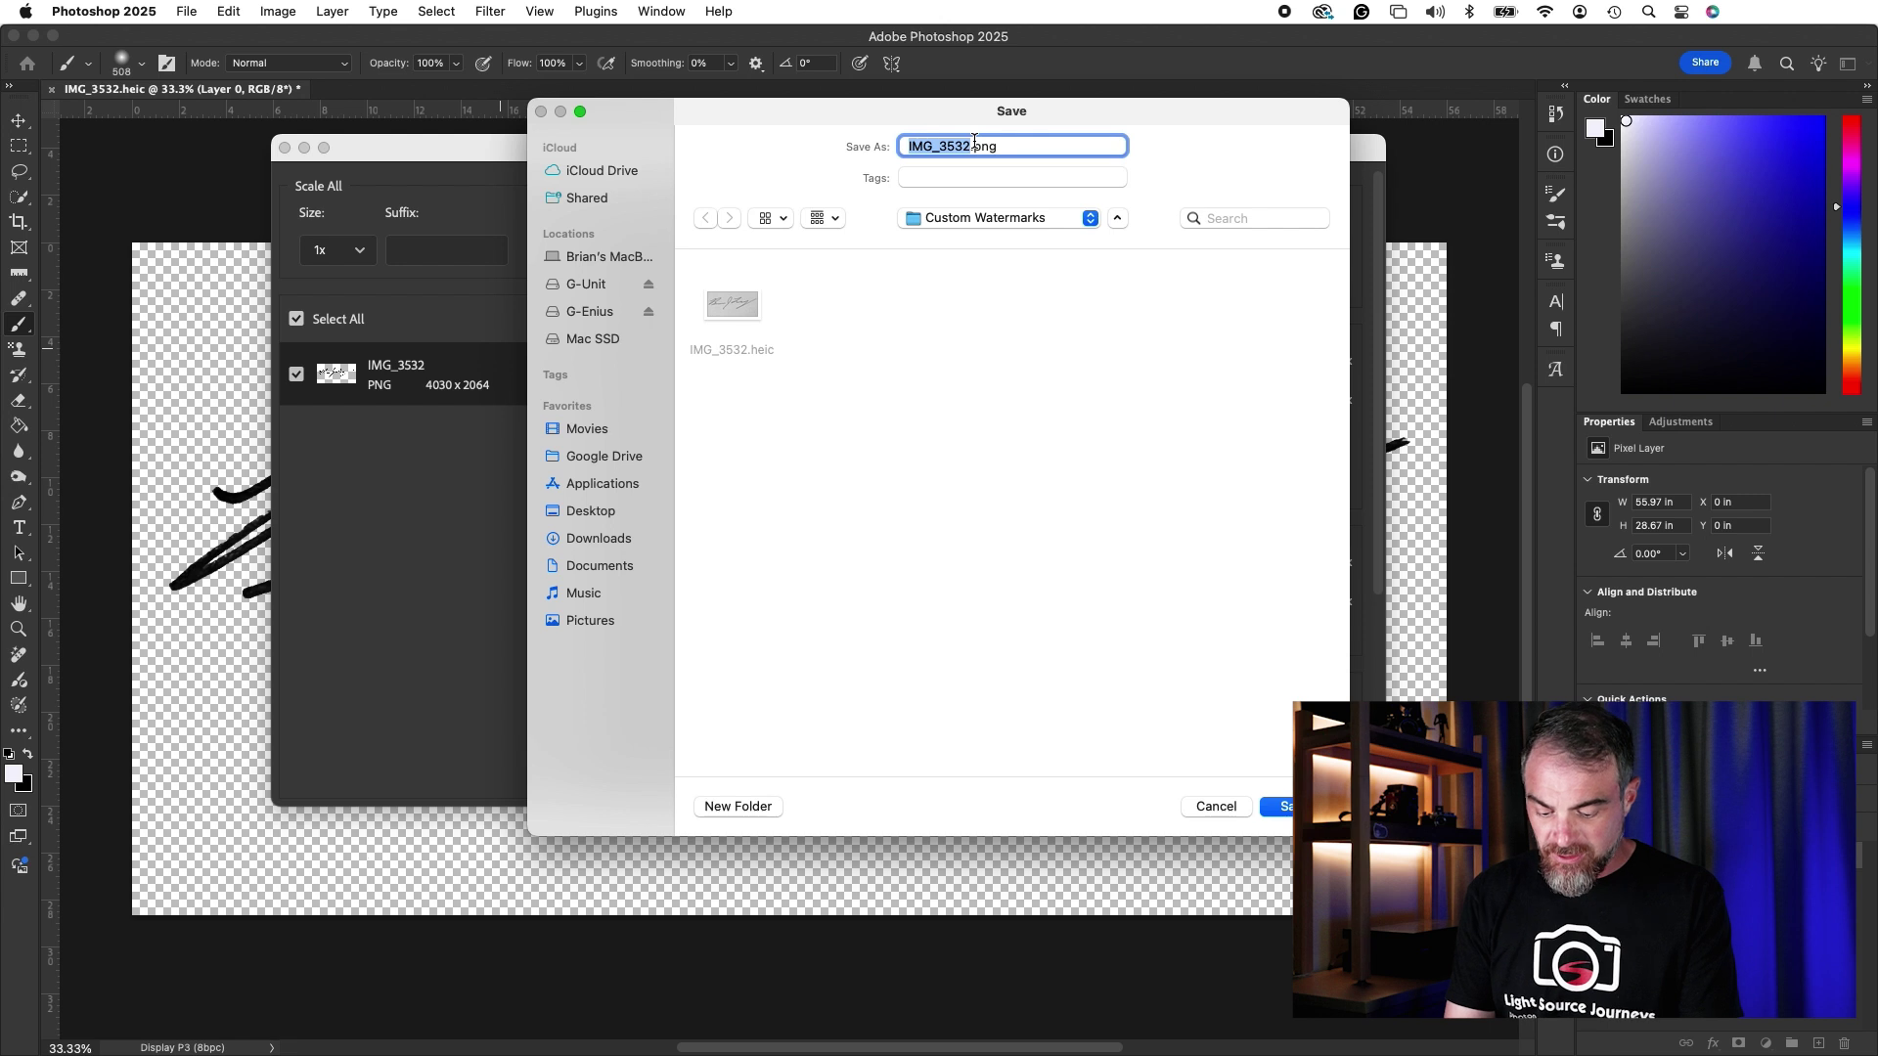
type("Si")
type("gnatur")
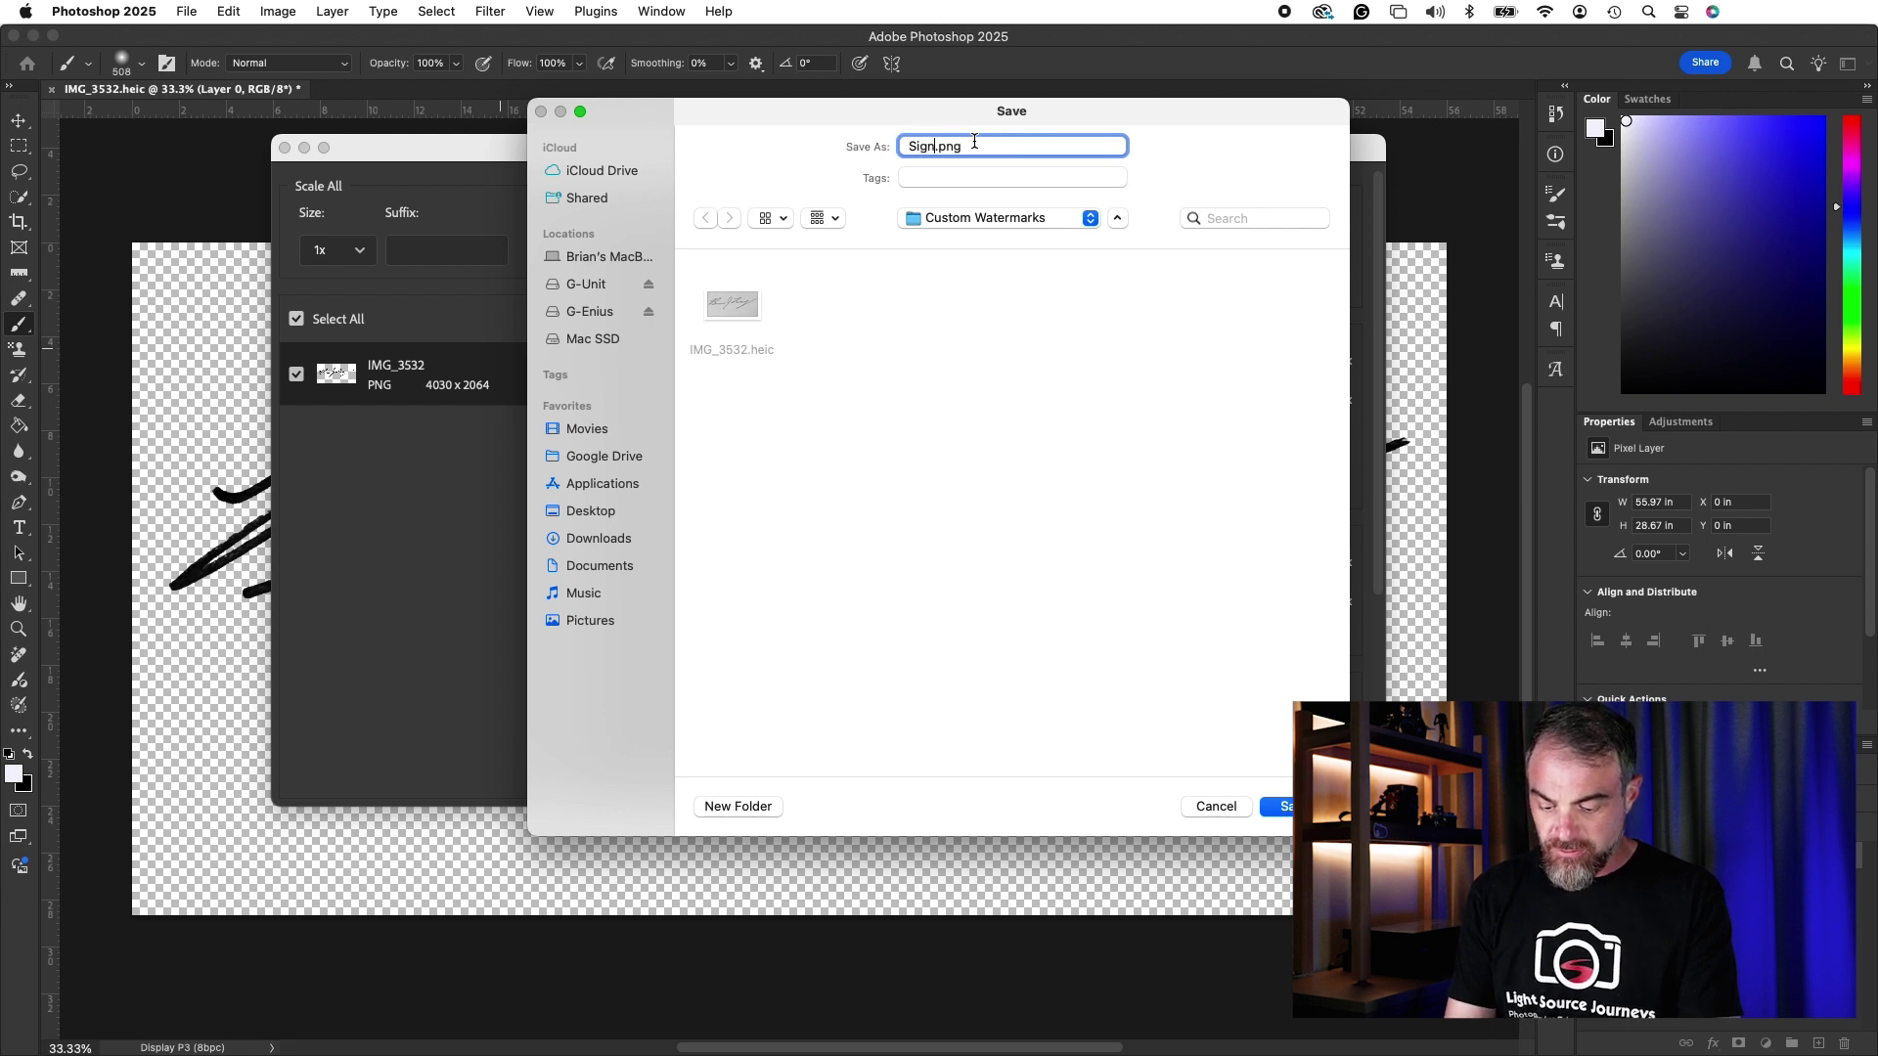
type("e I- Black")
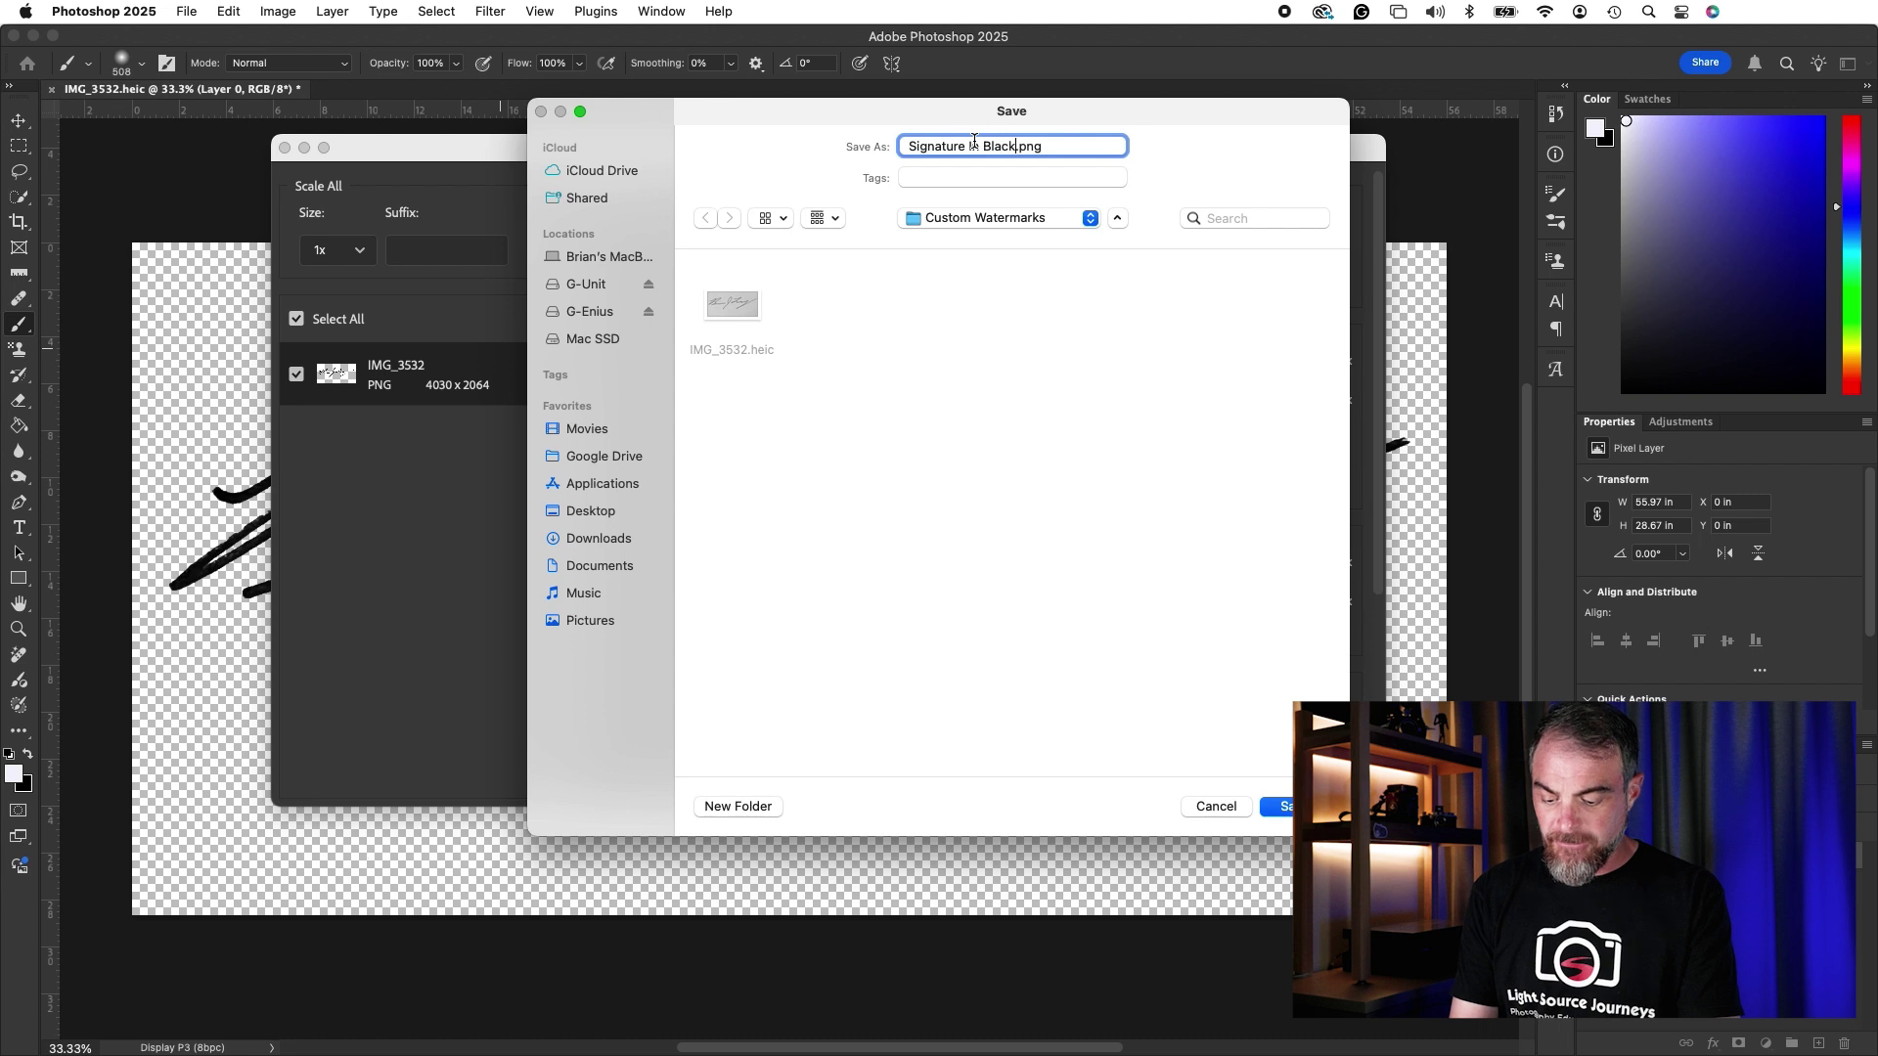
left_click(1283, 806)
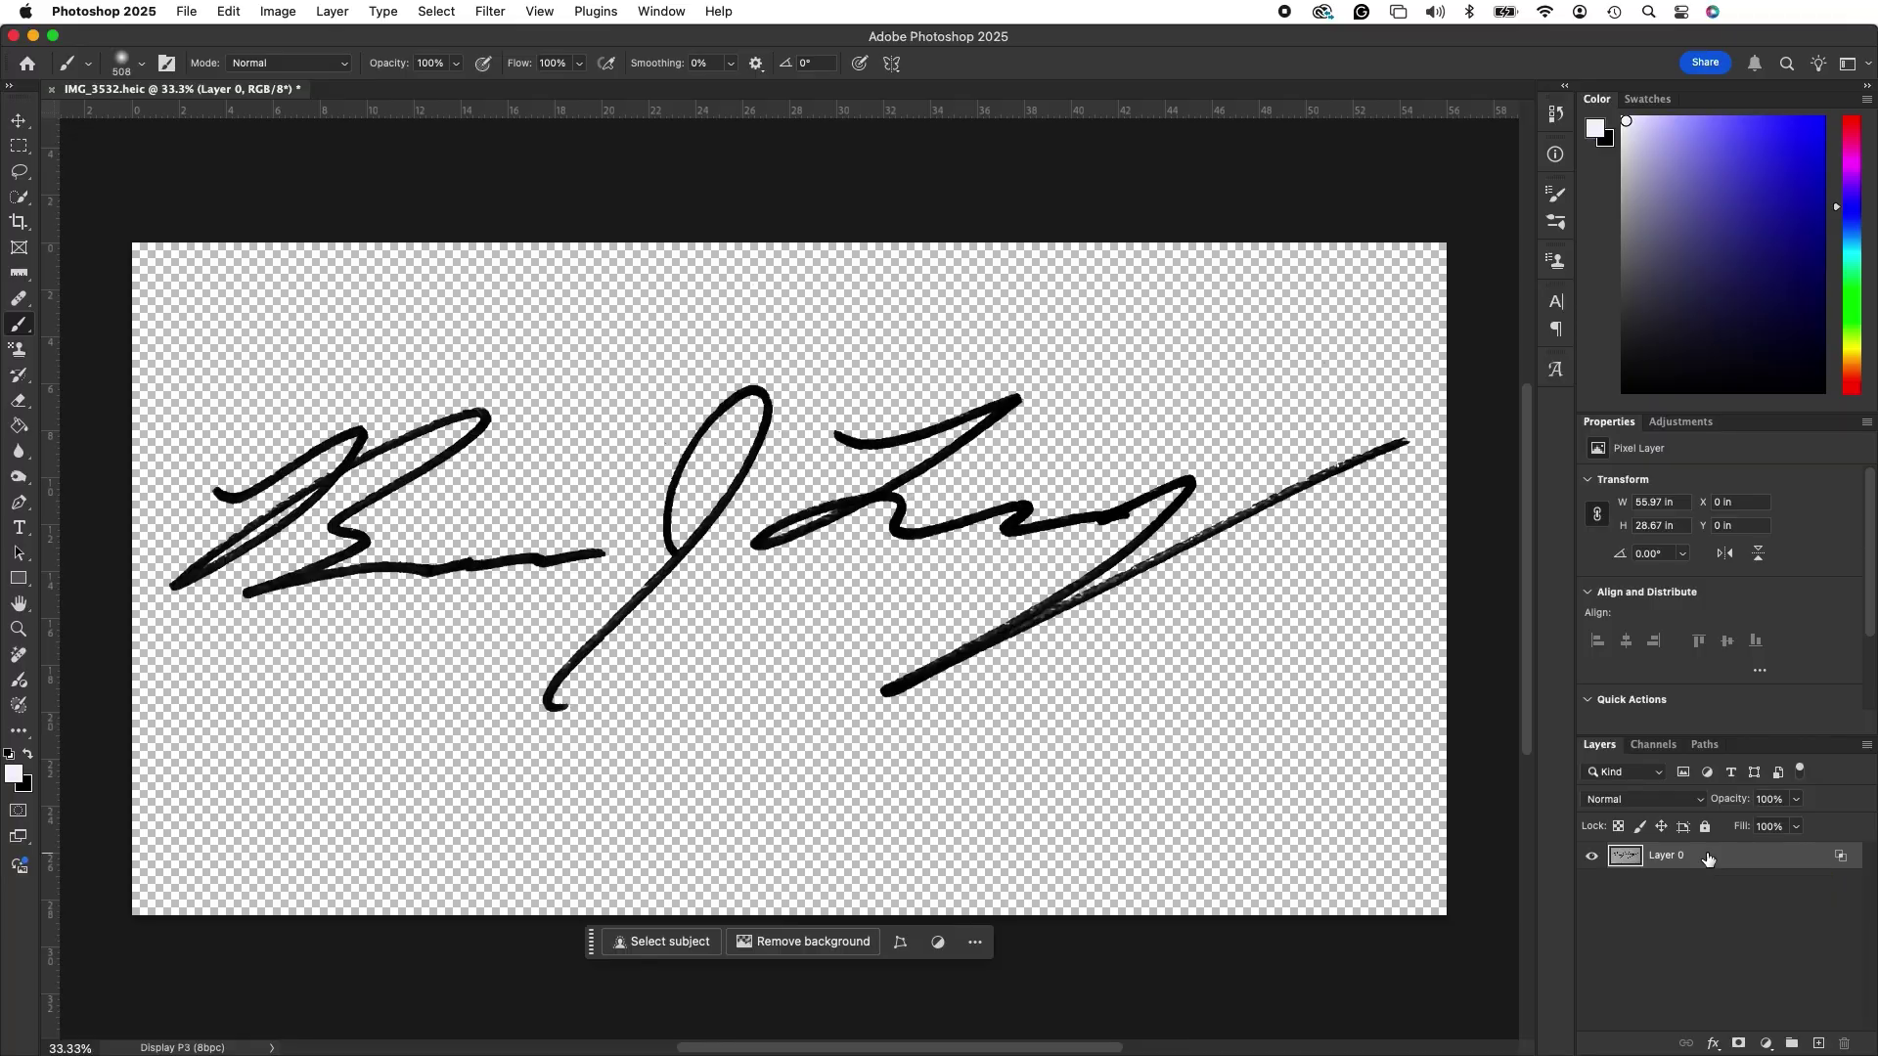
Reset Layer 0's Blend If white slider to 255 to restore the paper
double_click(1708, 858)
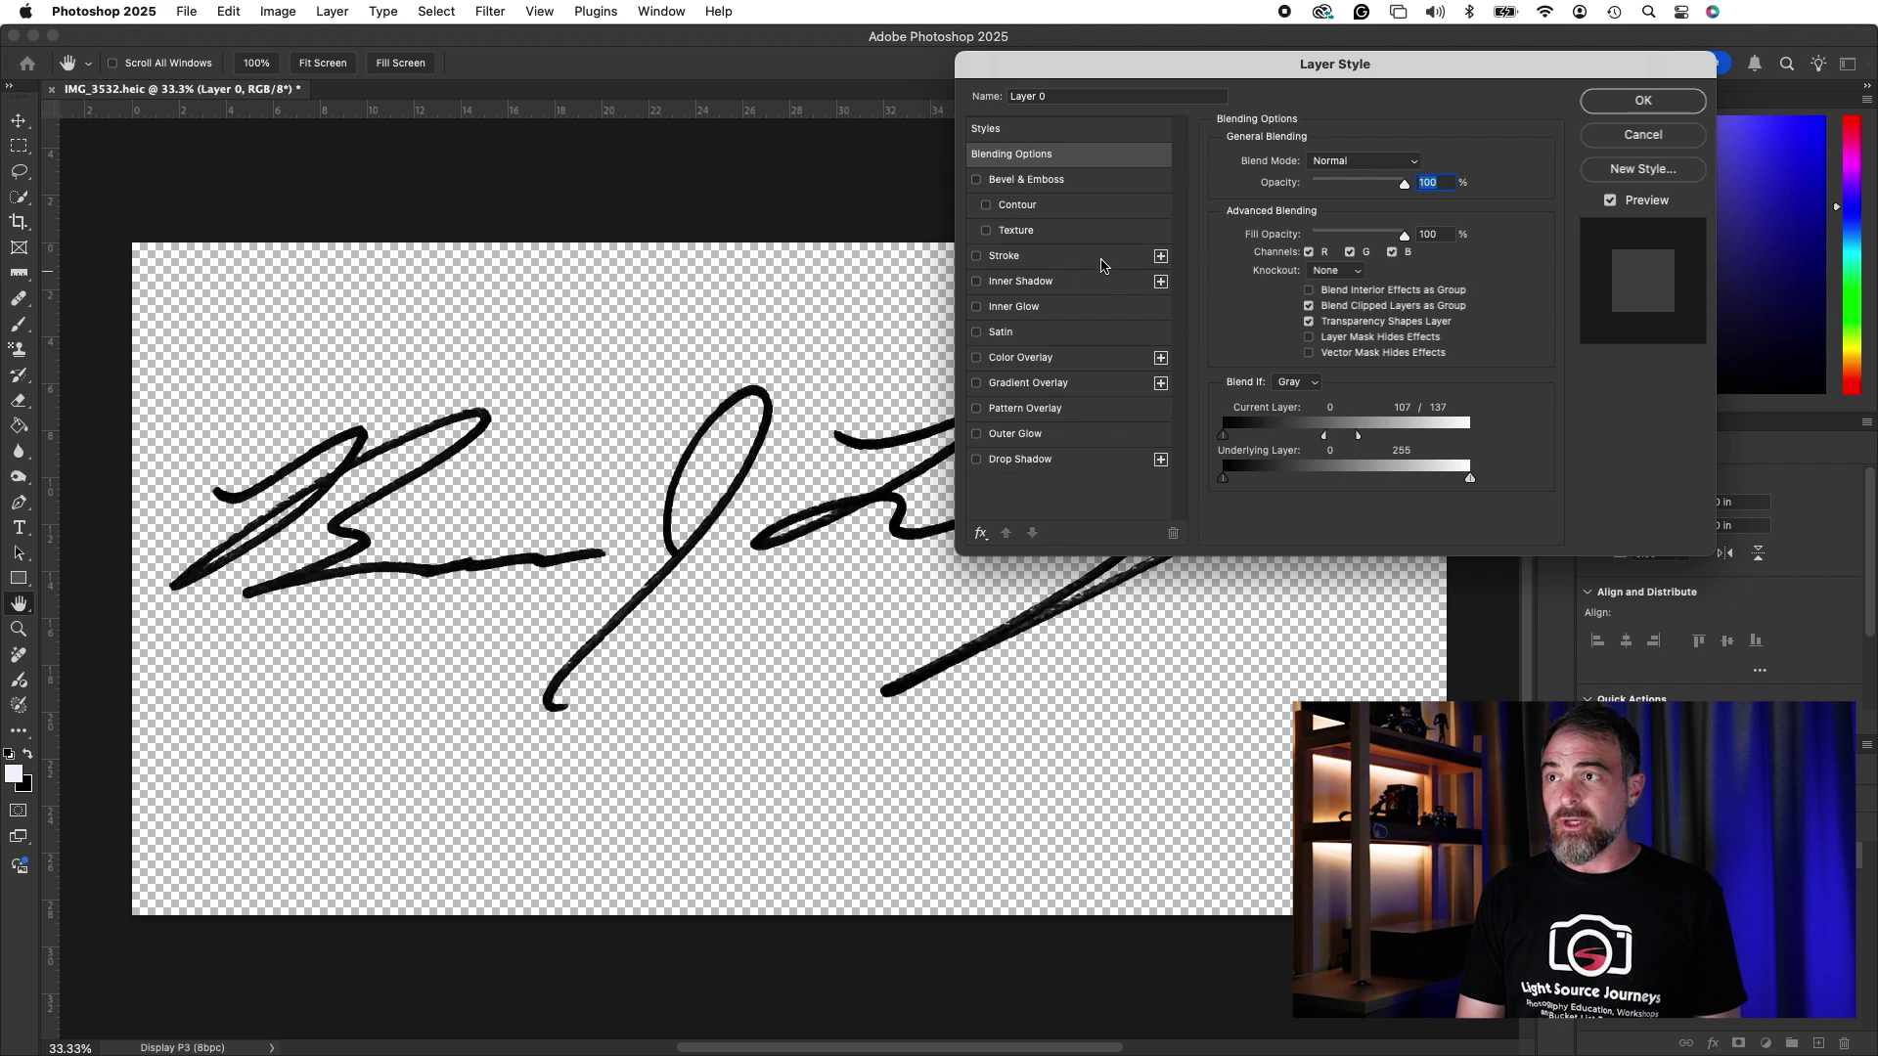
left_click_drag(1357, 441, 1485, 448)
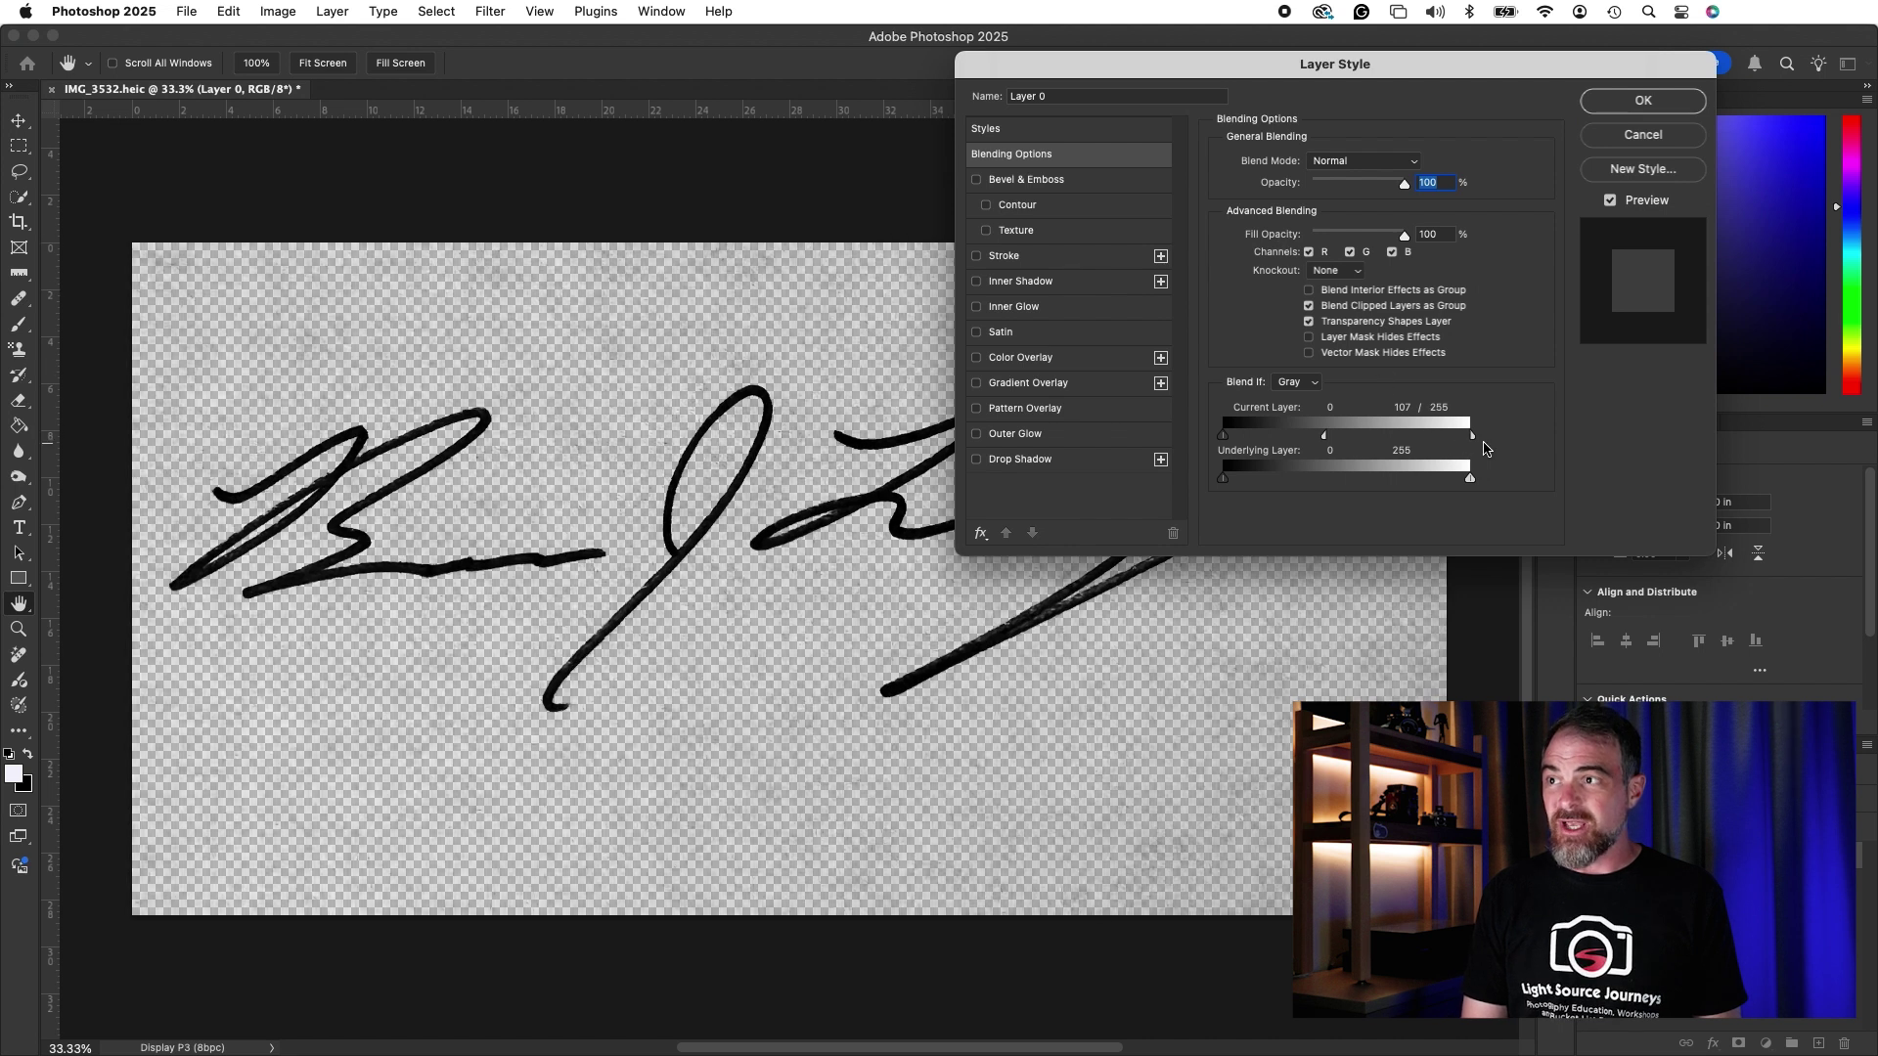
left_click_drag(1324, 441, 1468, 442)
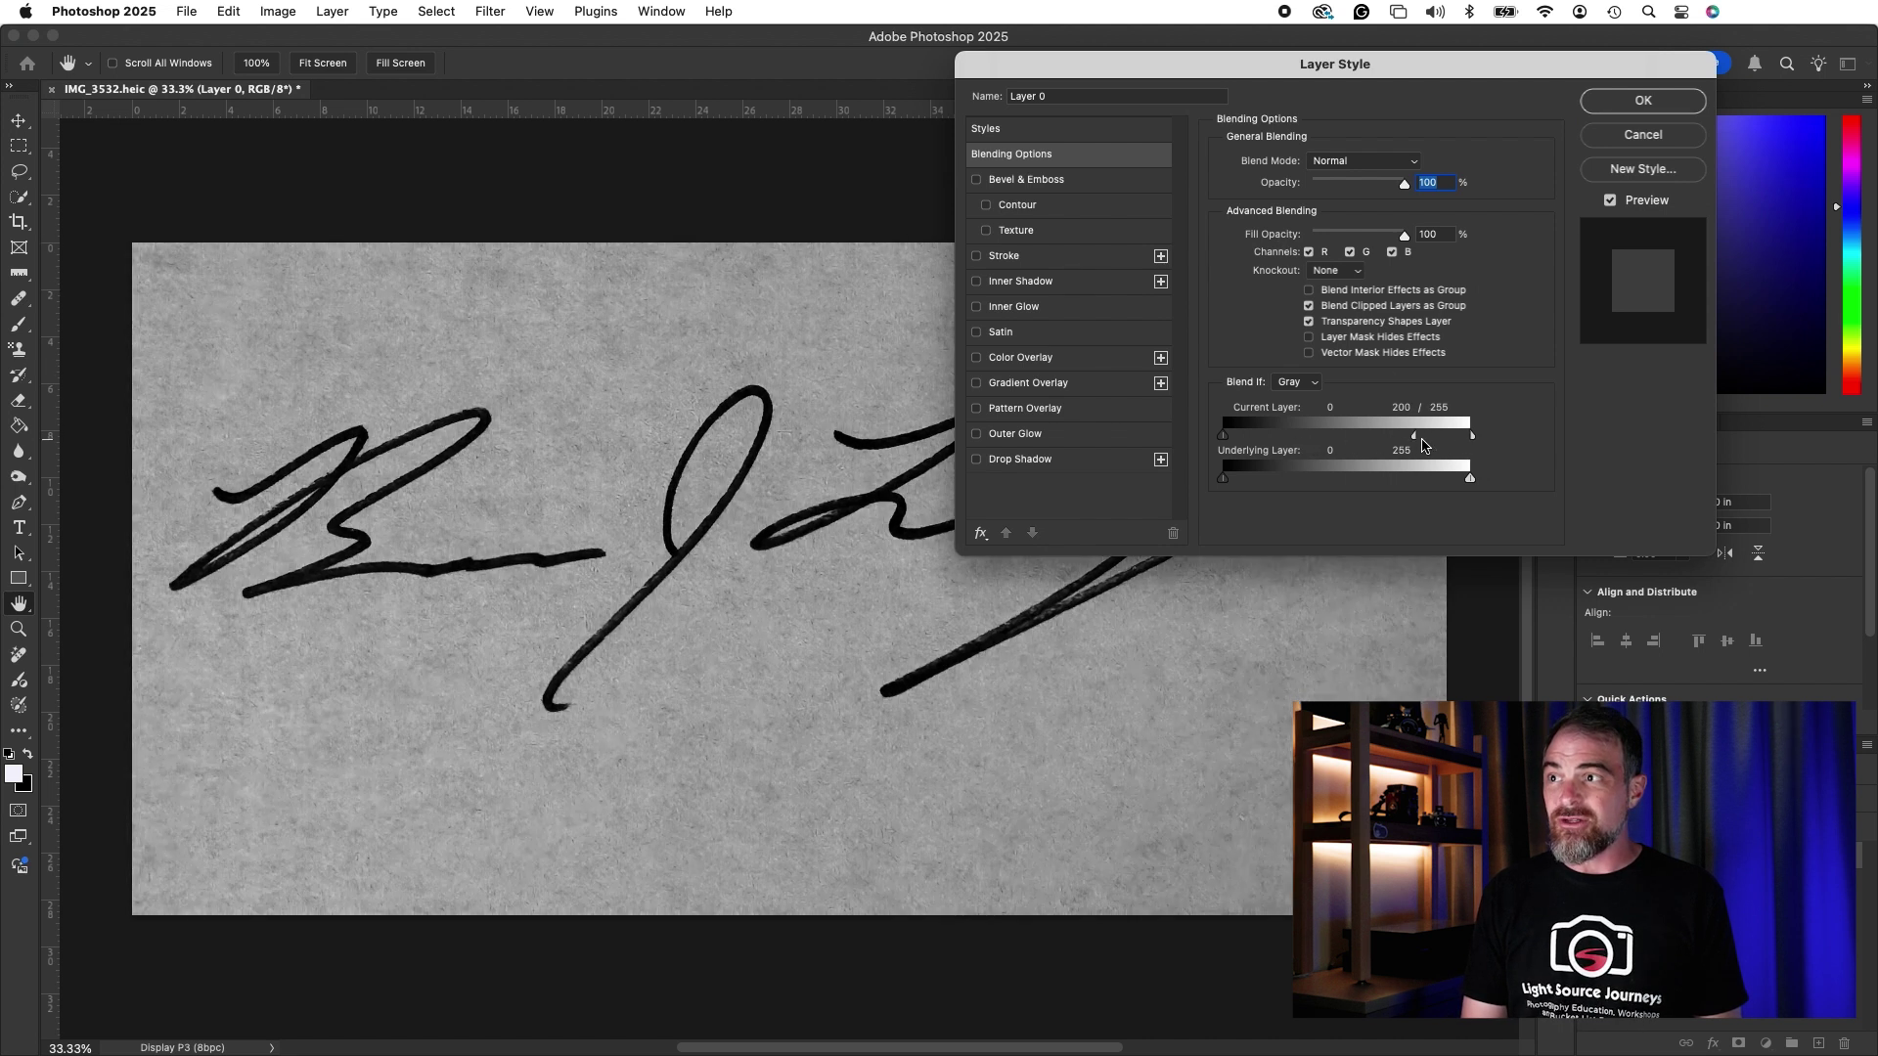
left_click(1639, 108)
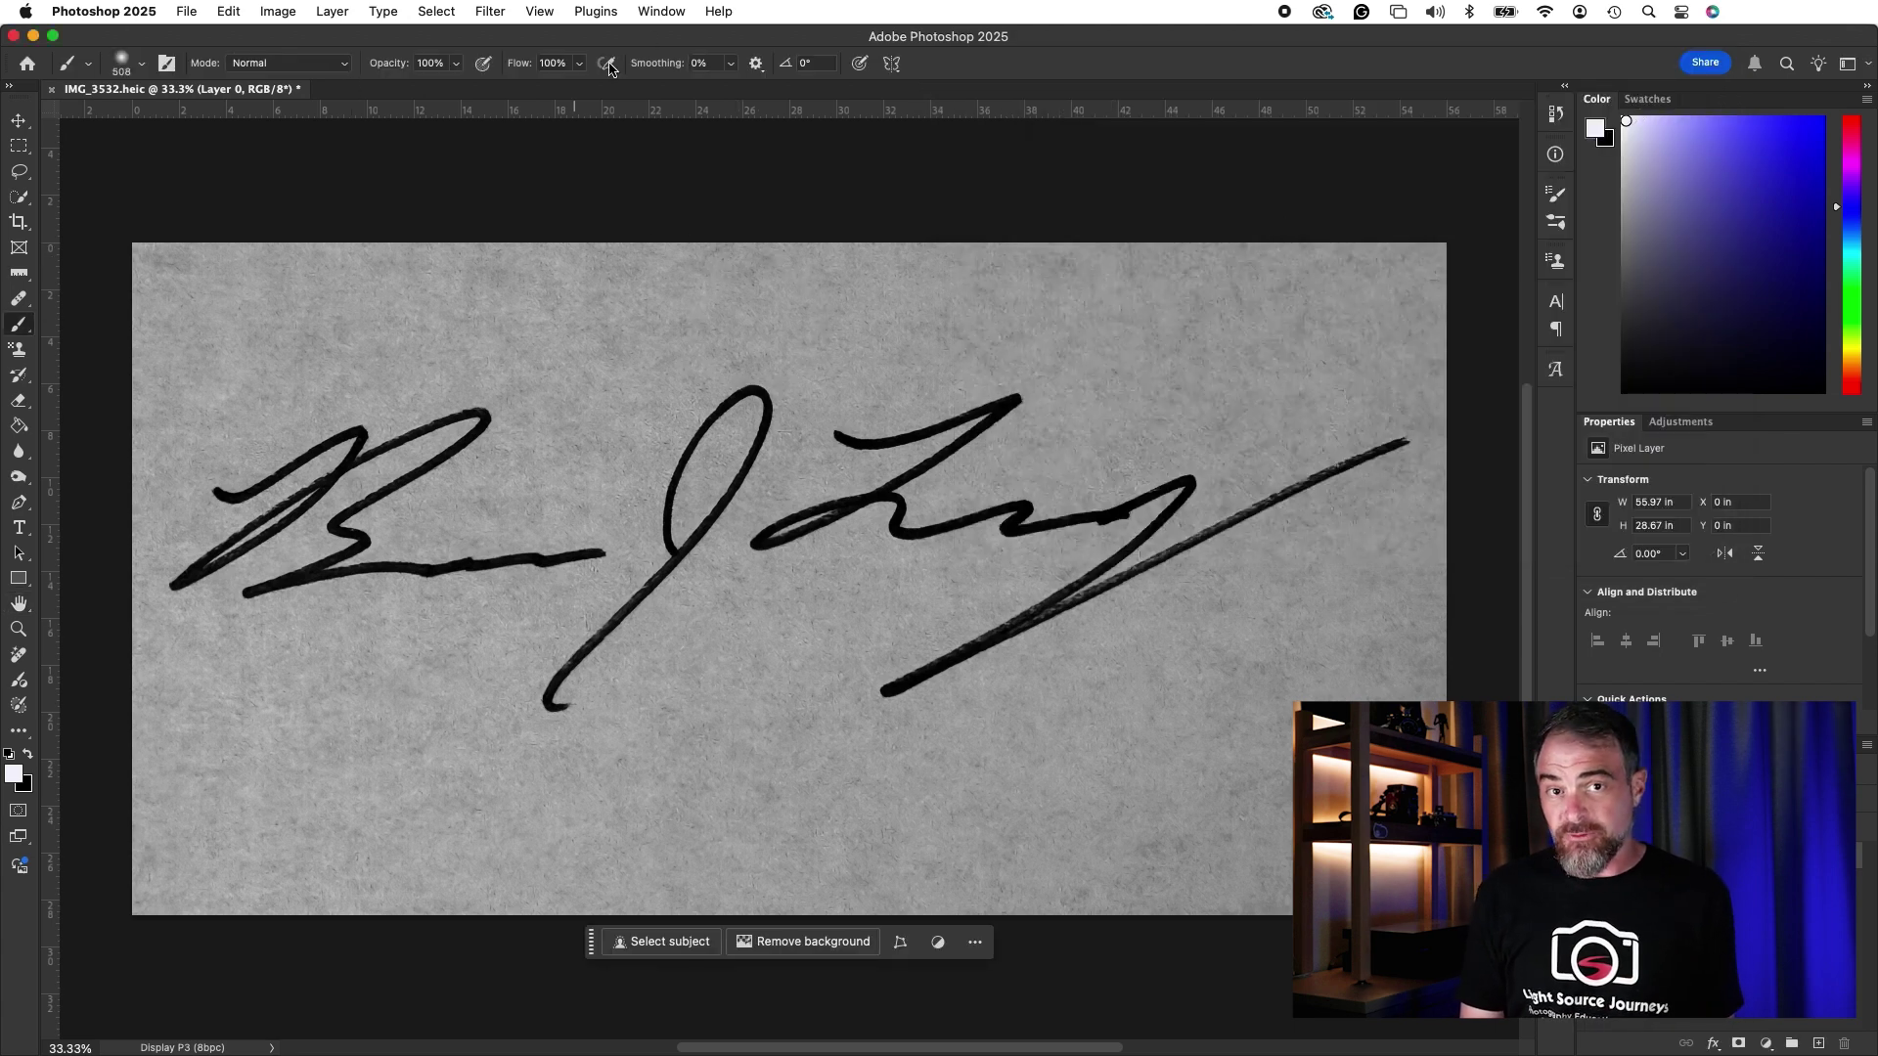
Invert the image with Image > Adjustments > Invert for a white signature
left_click(391, 12)
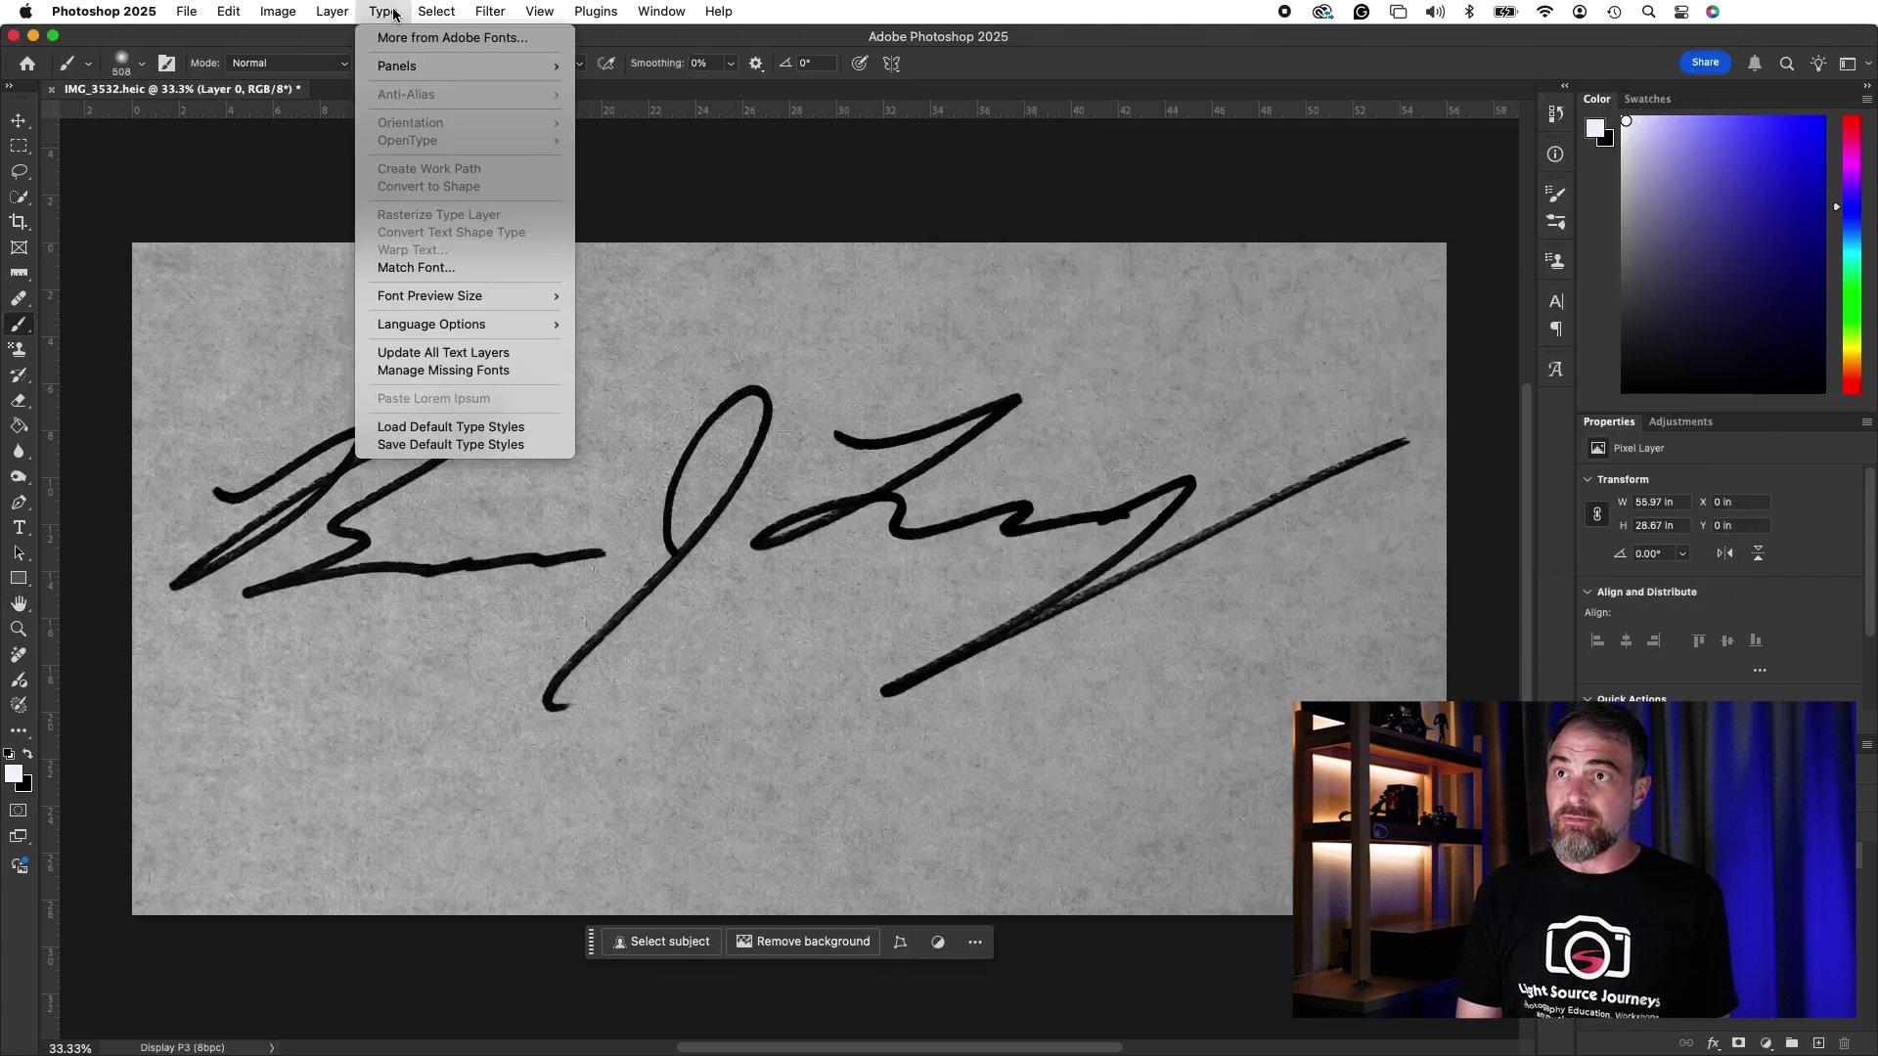
mouse_move(288, 18)
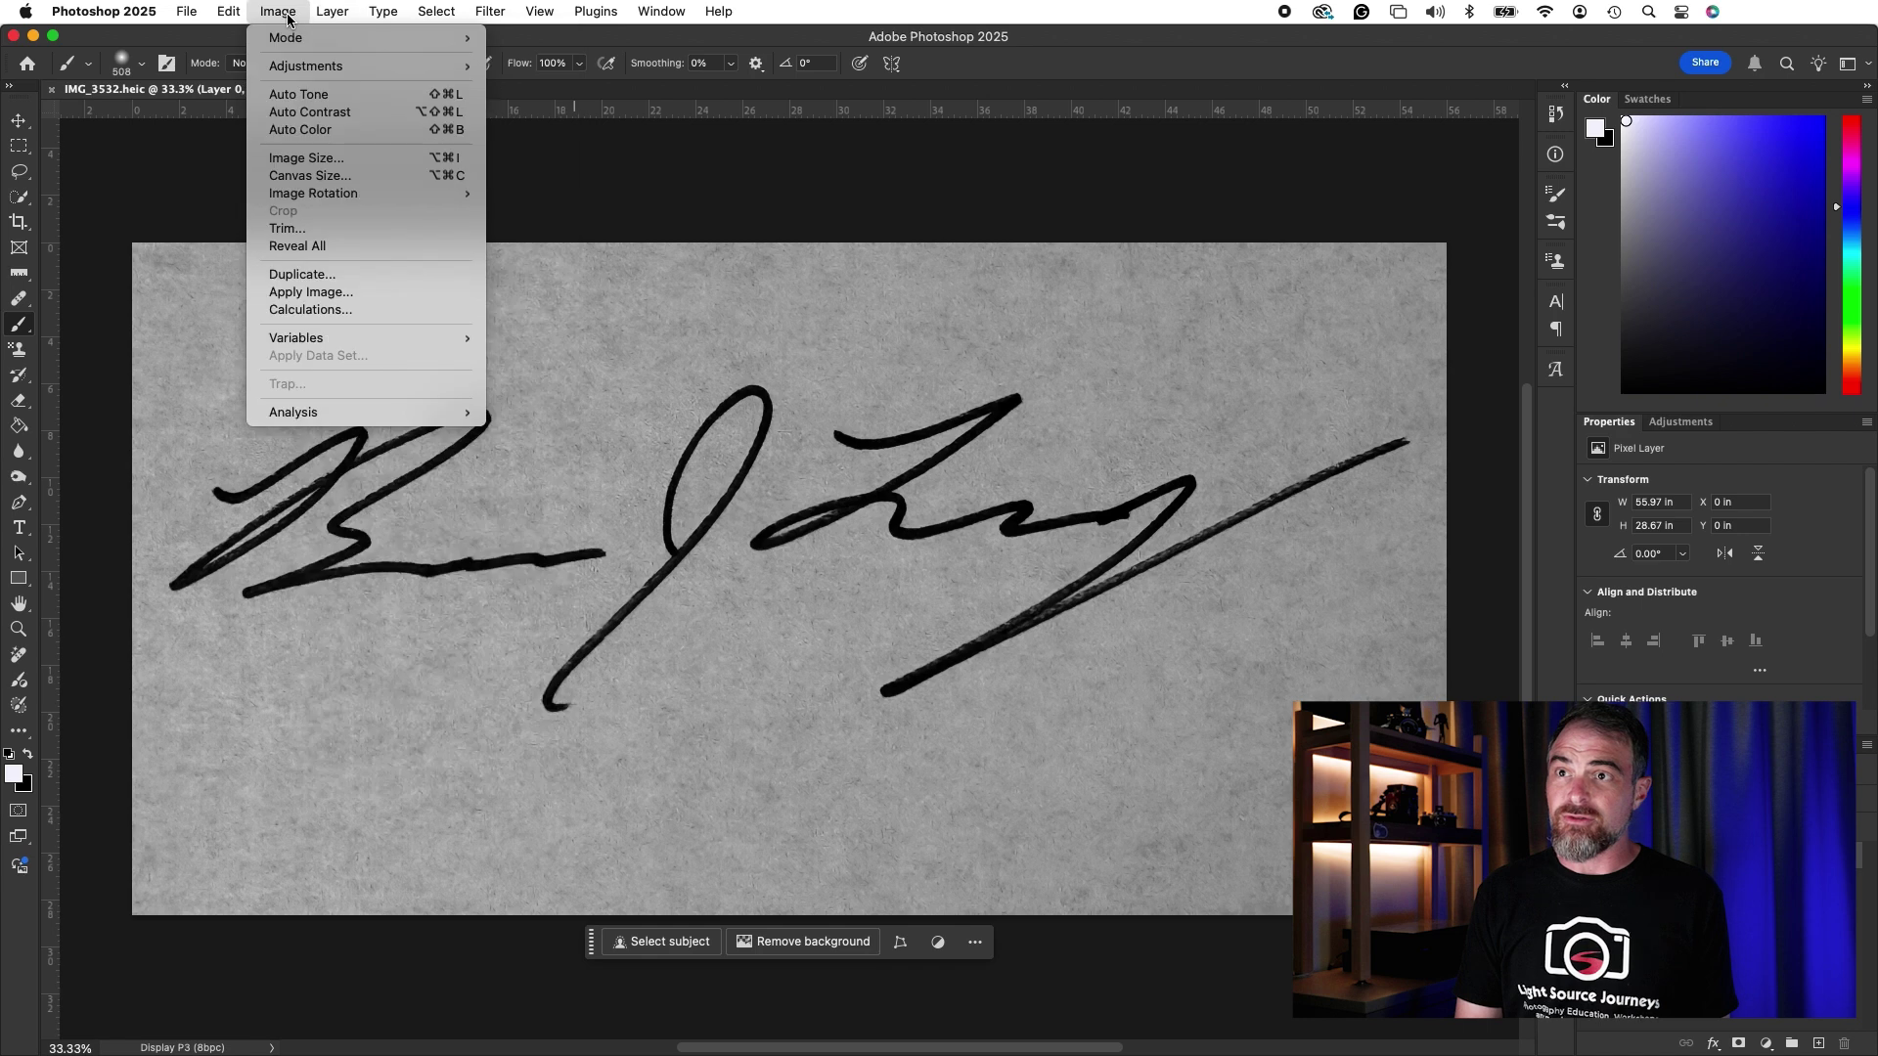
mouse_move(300, 66)
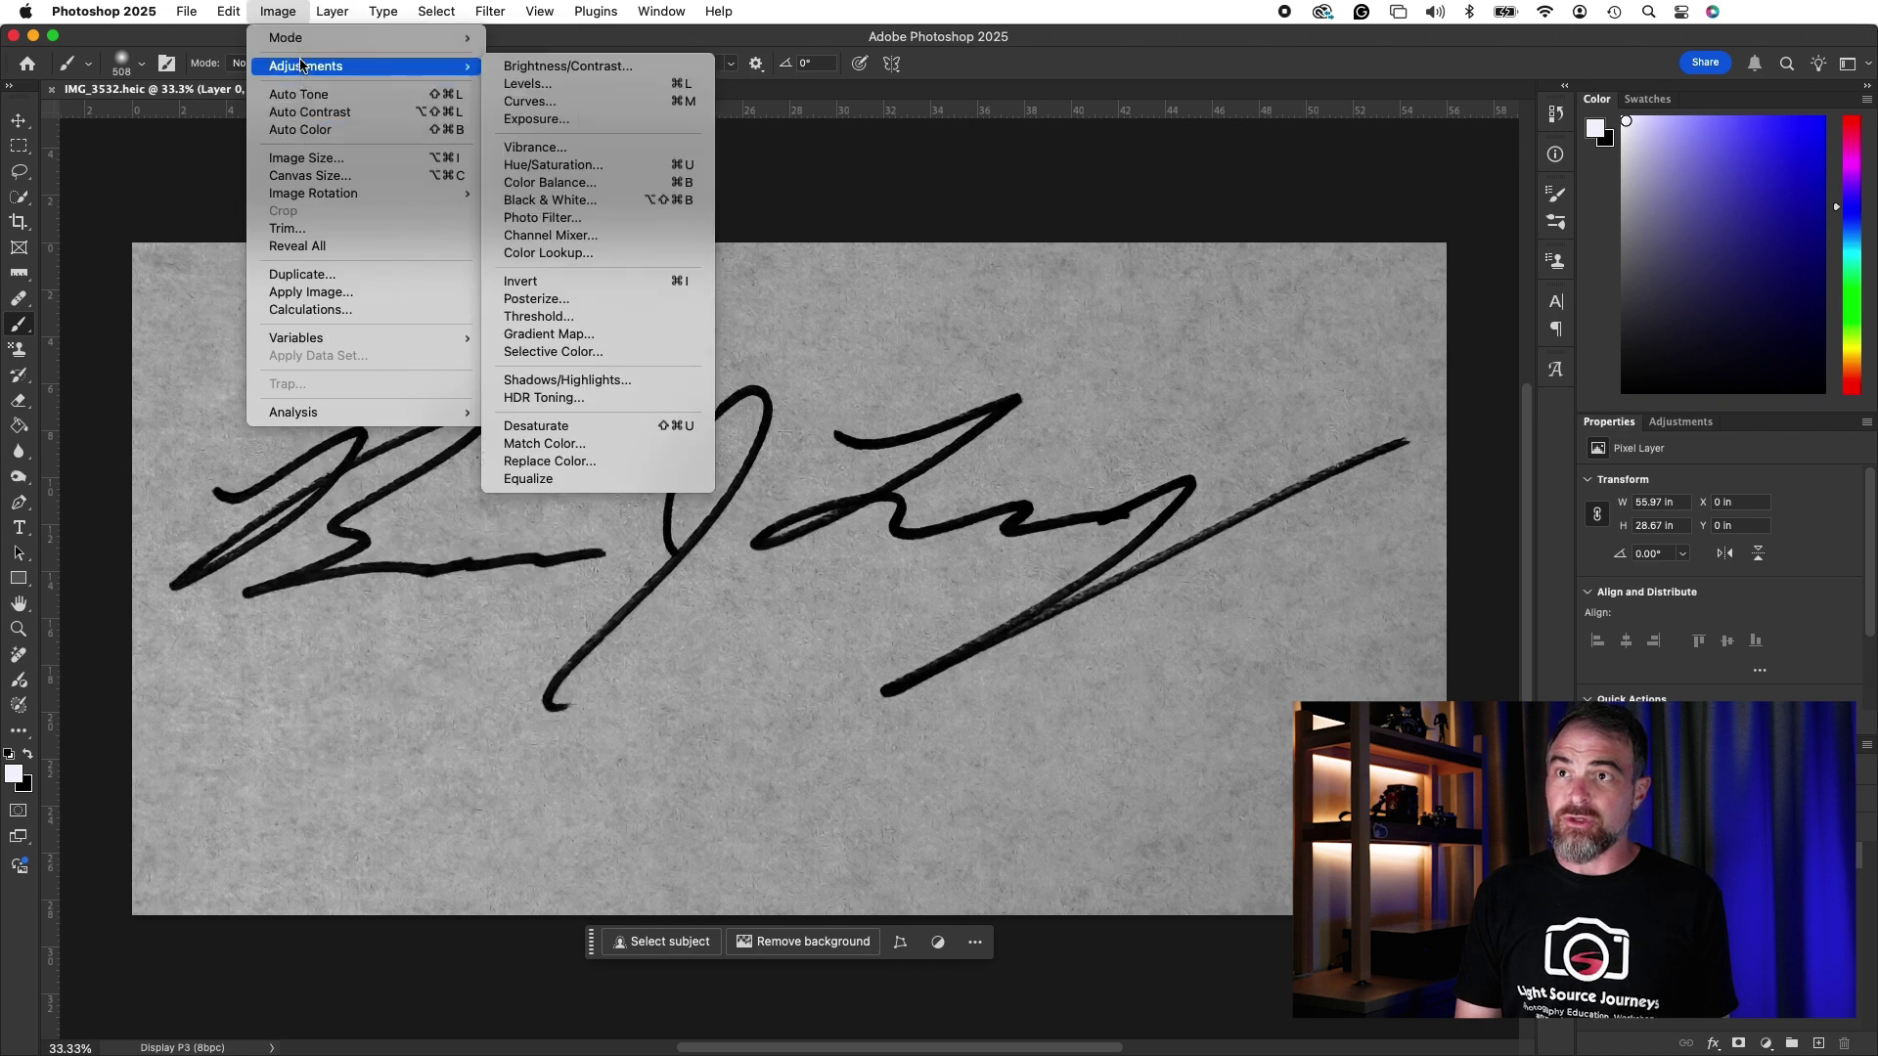
left_click(570, 283)
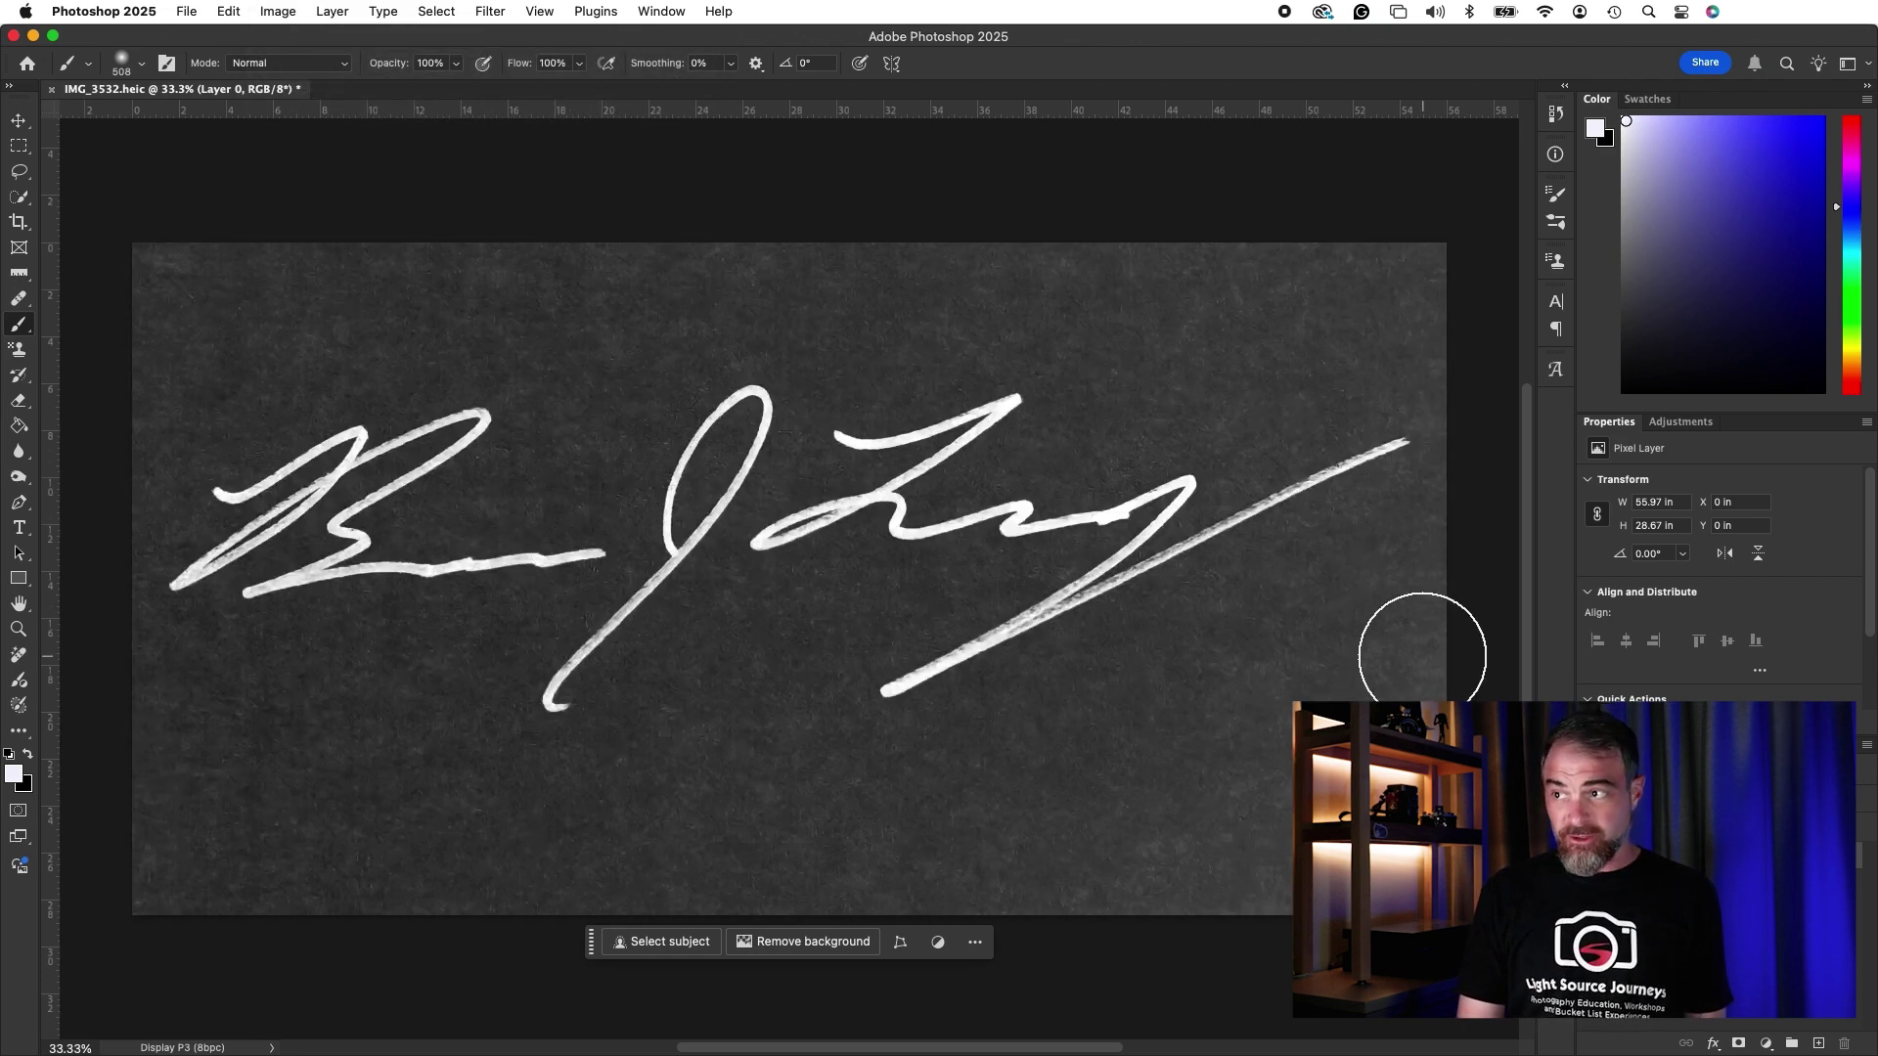
Split the Blend If Current Layer black slider at 154/183 to drop the dark paper
double_click(1711, 851)
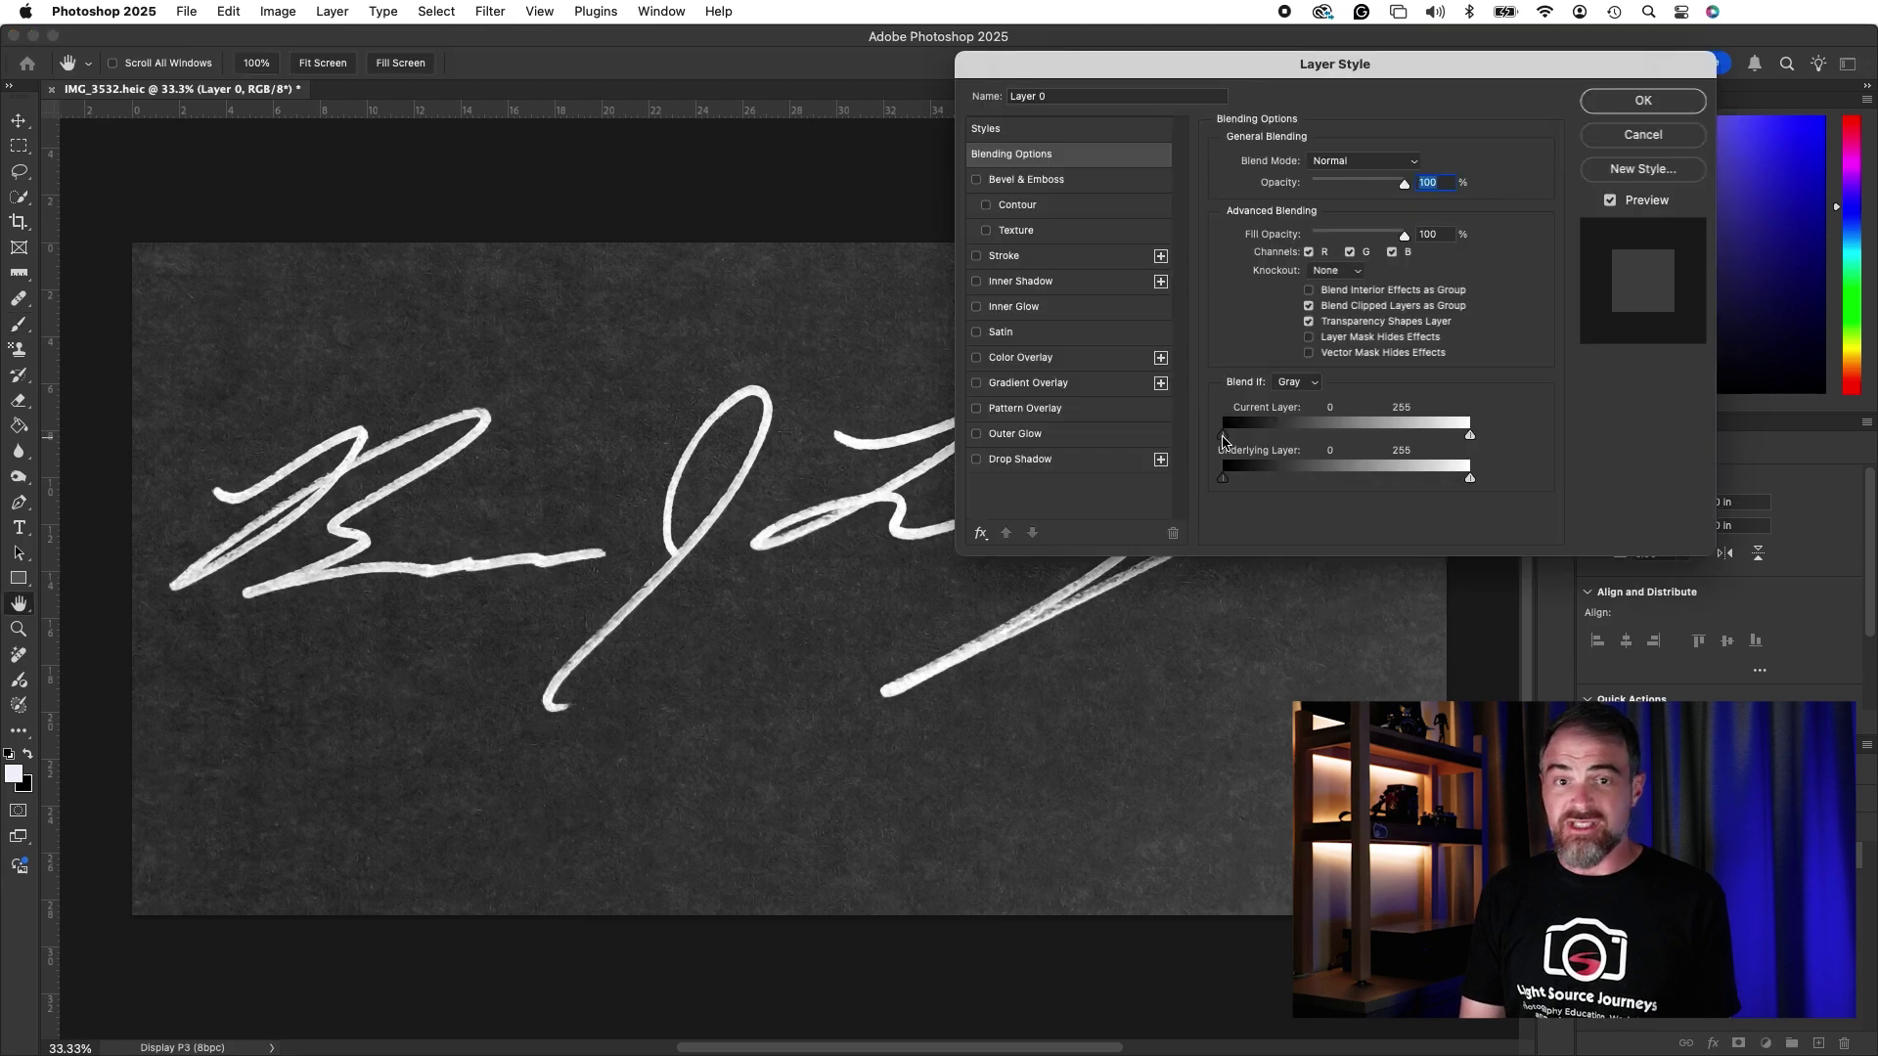
left_click_drag(1223, 437, 1327, 441)
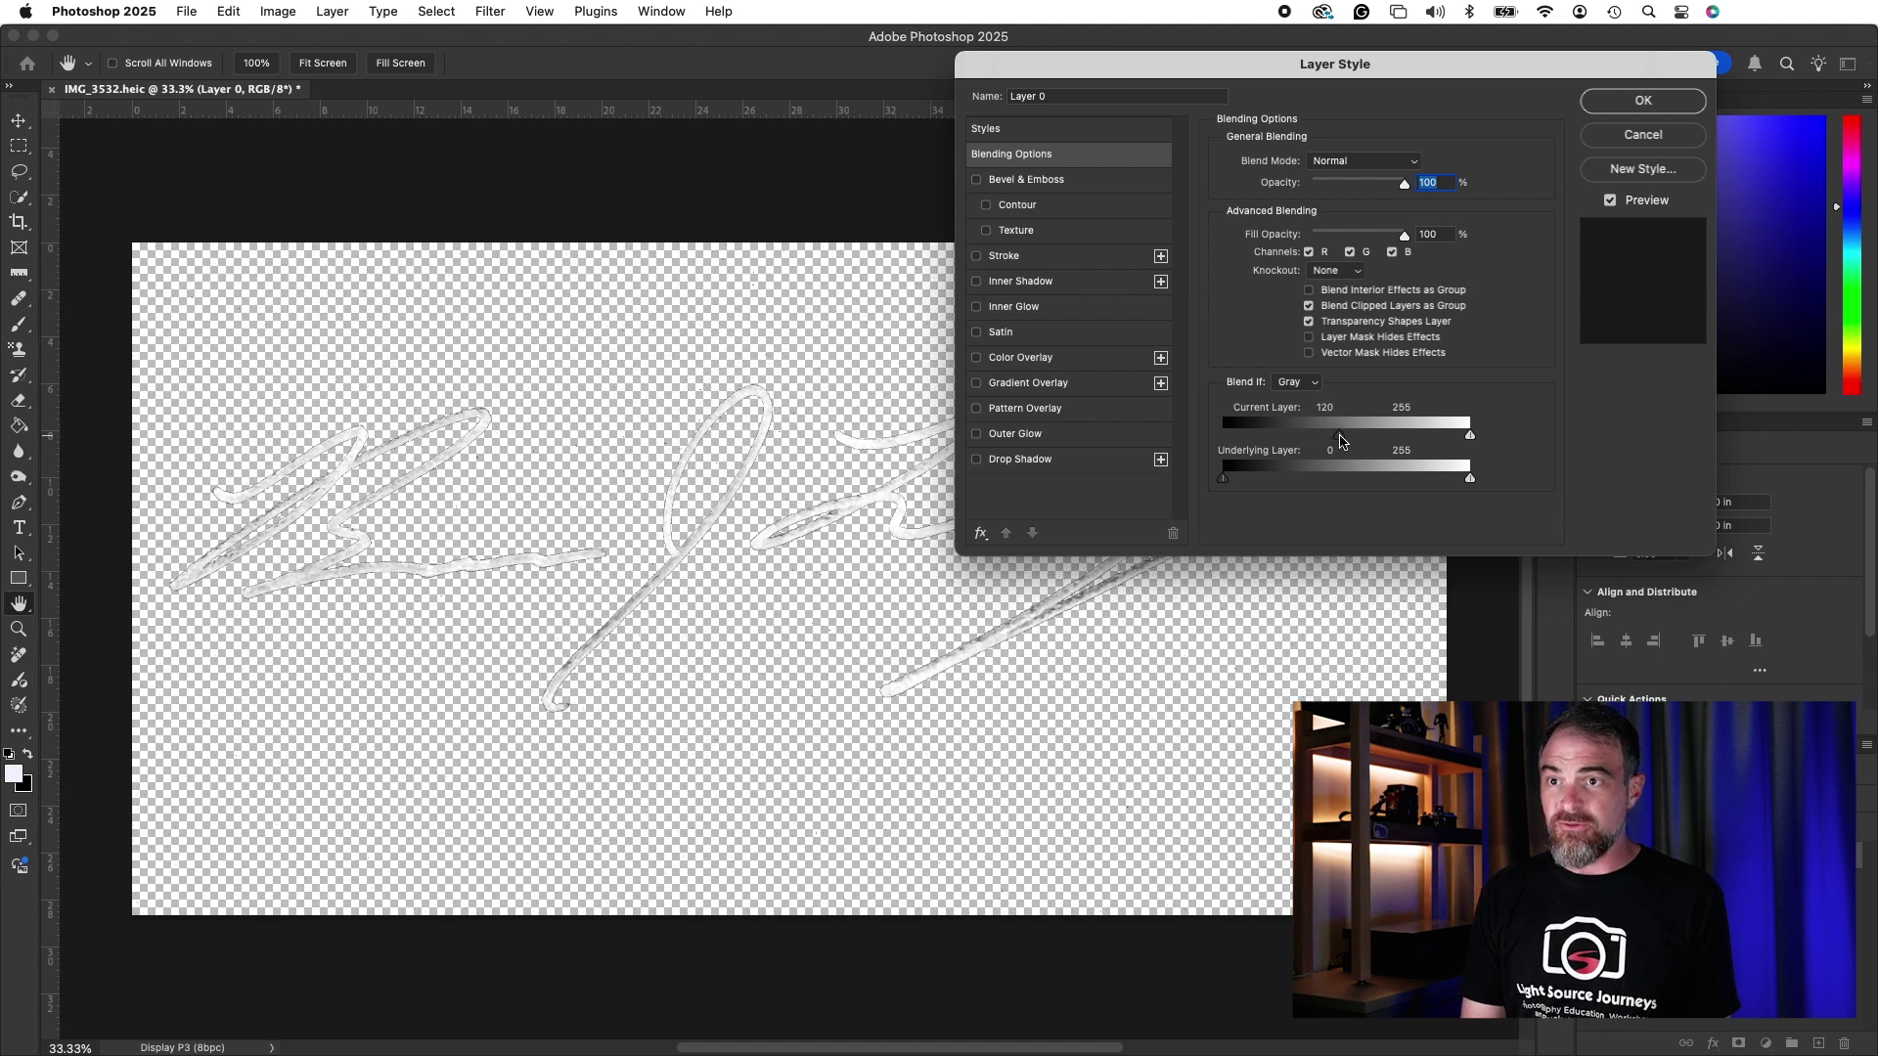
left_click_drag(1340, 441, 1350, 441)
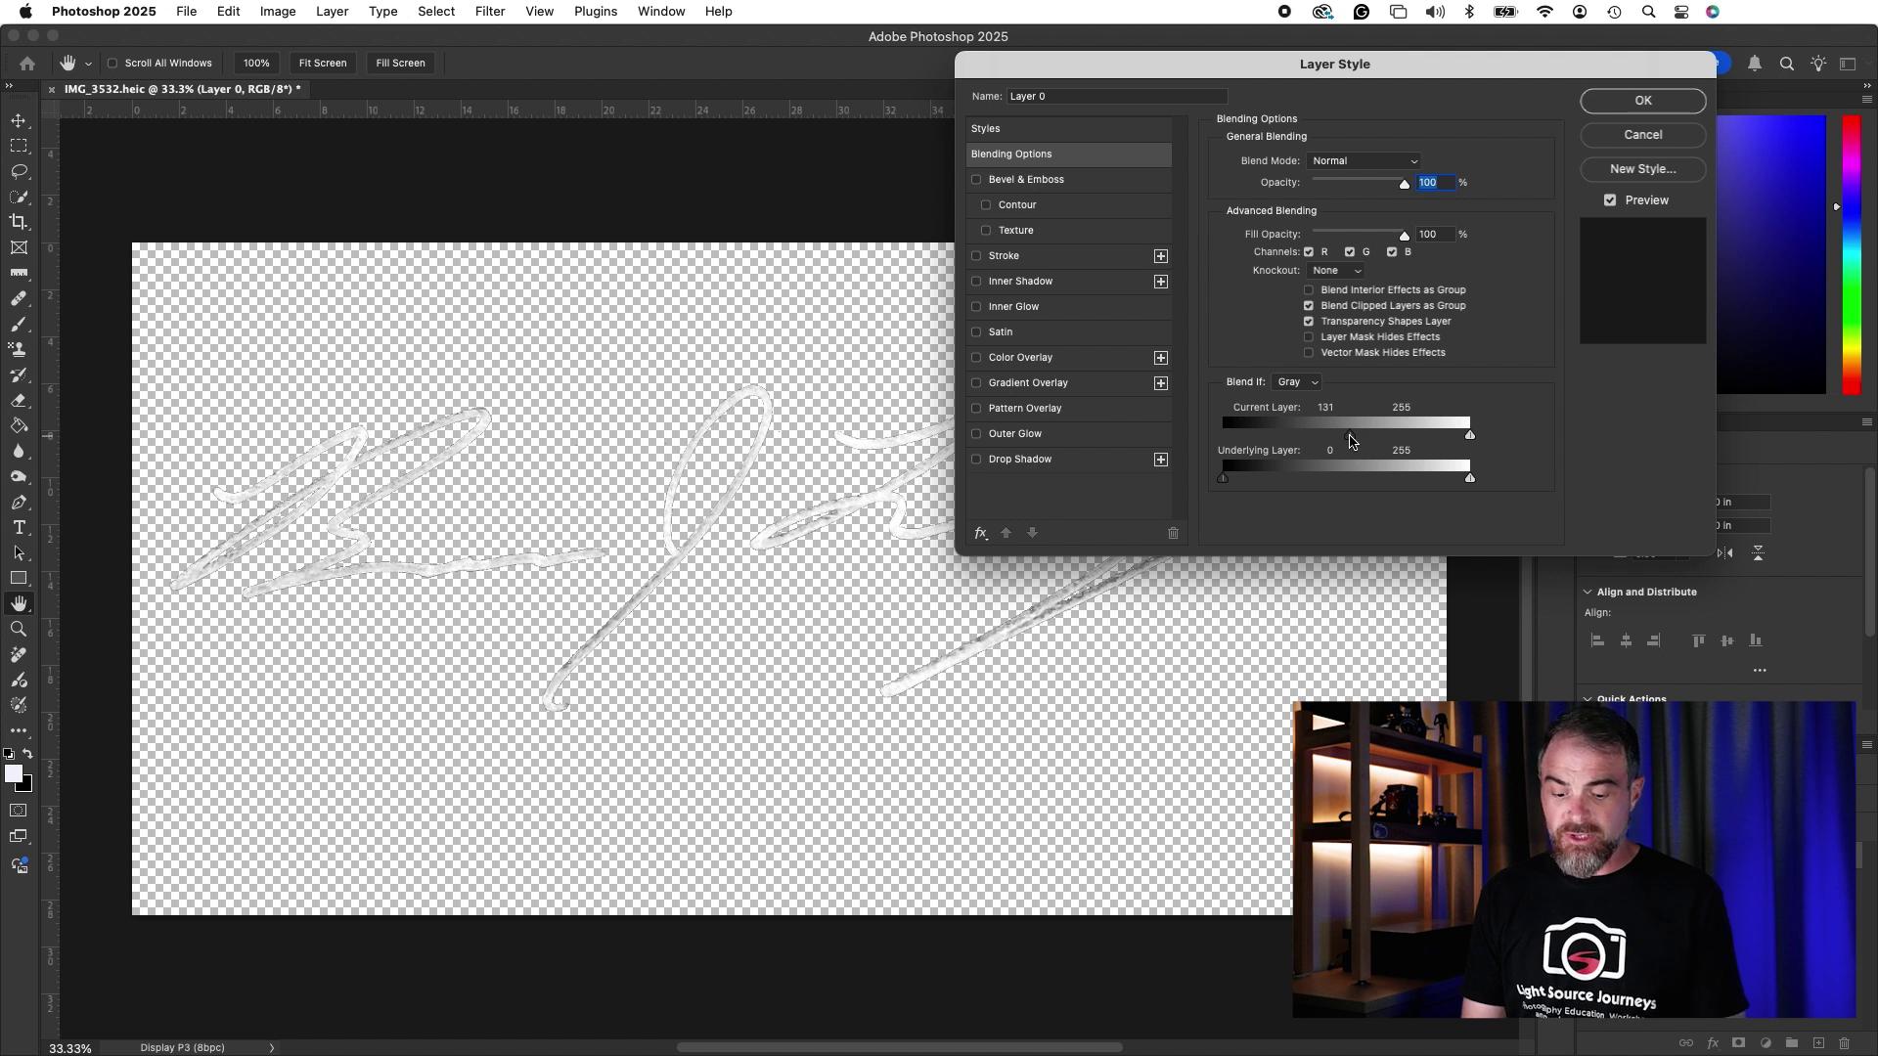
key("alt")
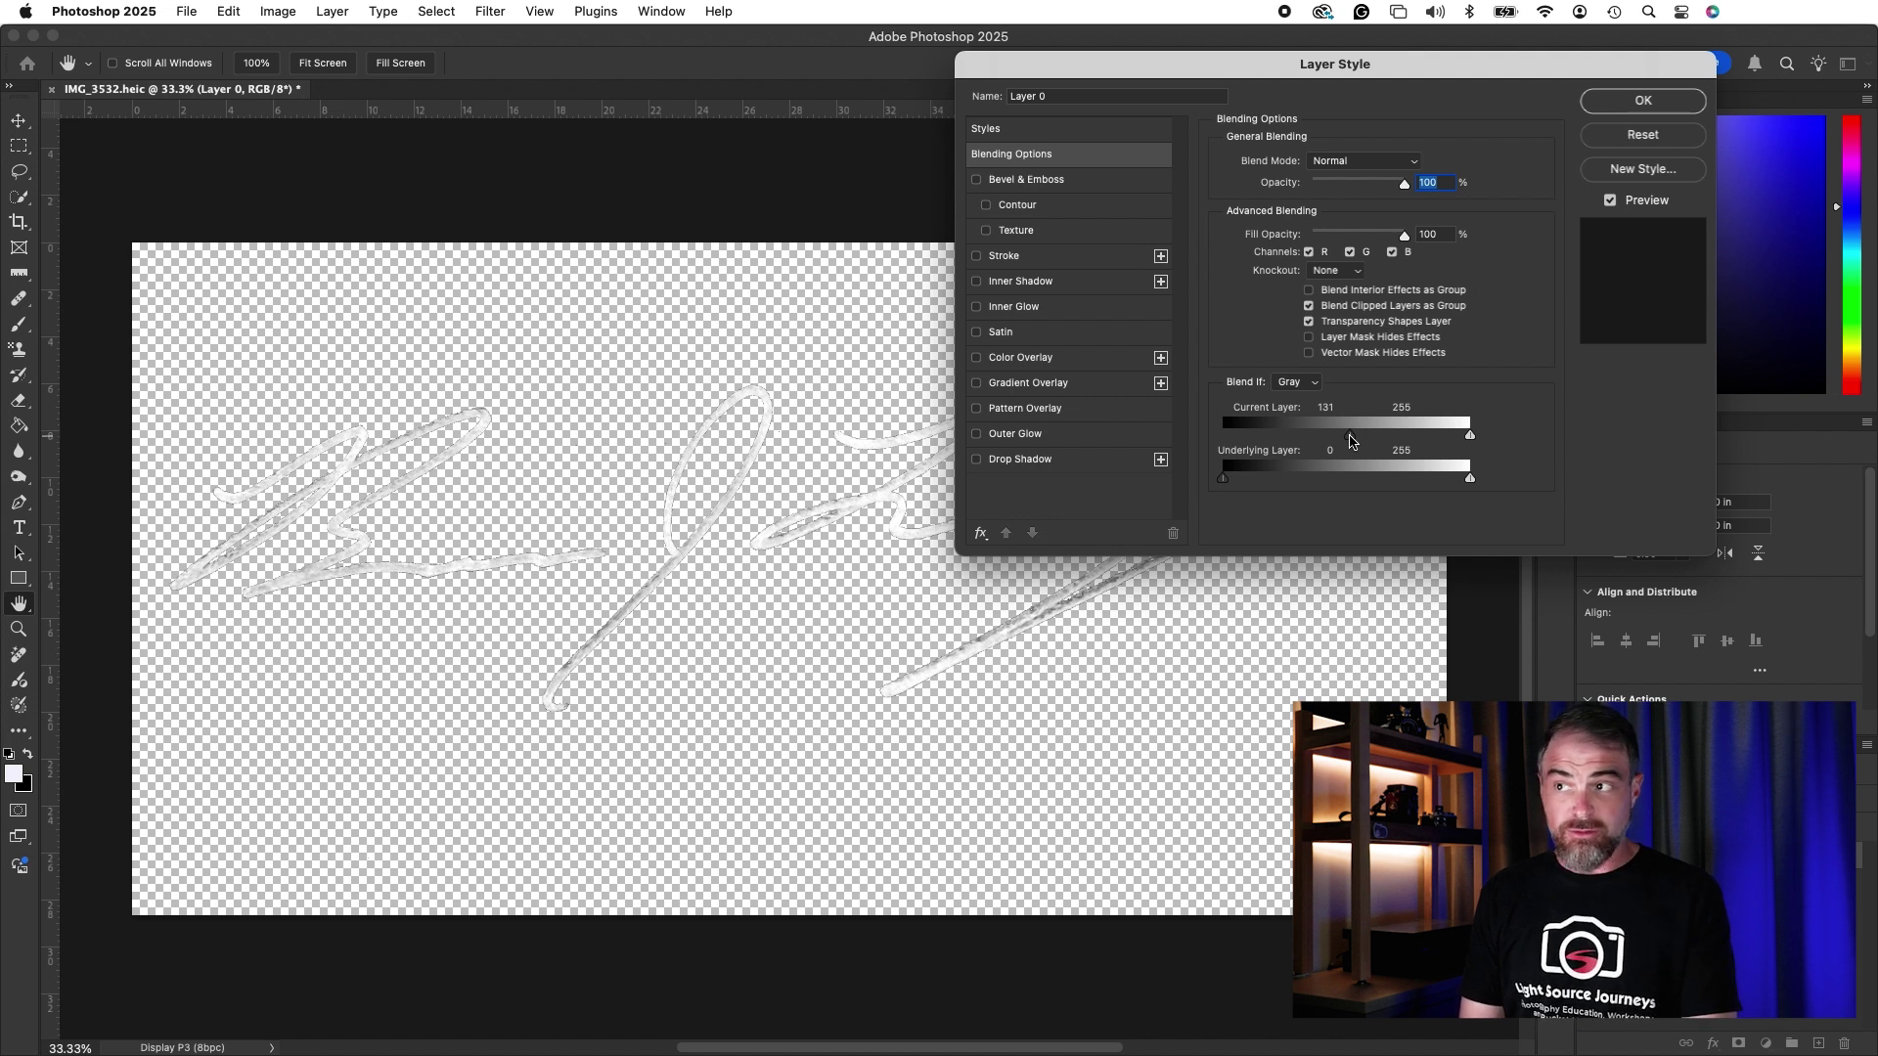
left_click_drag(1350, 440, 1382, 438)
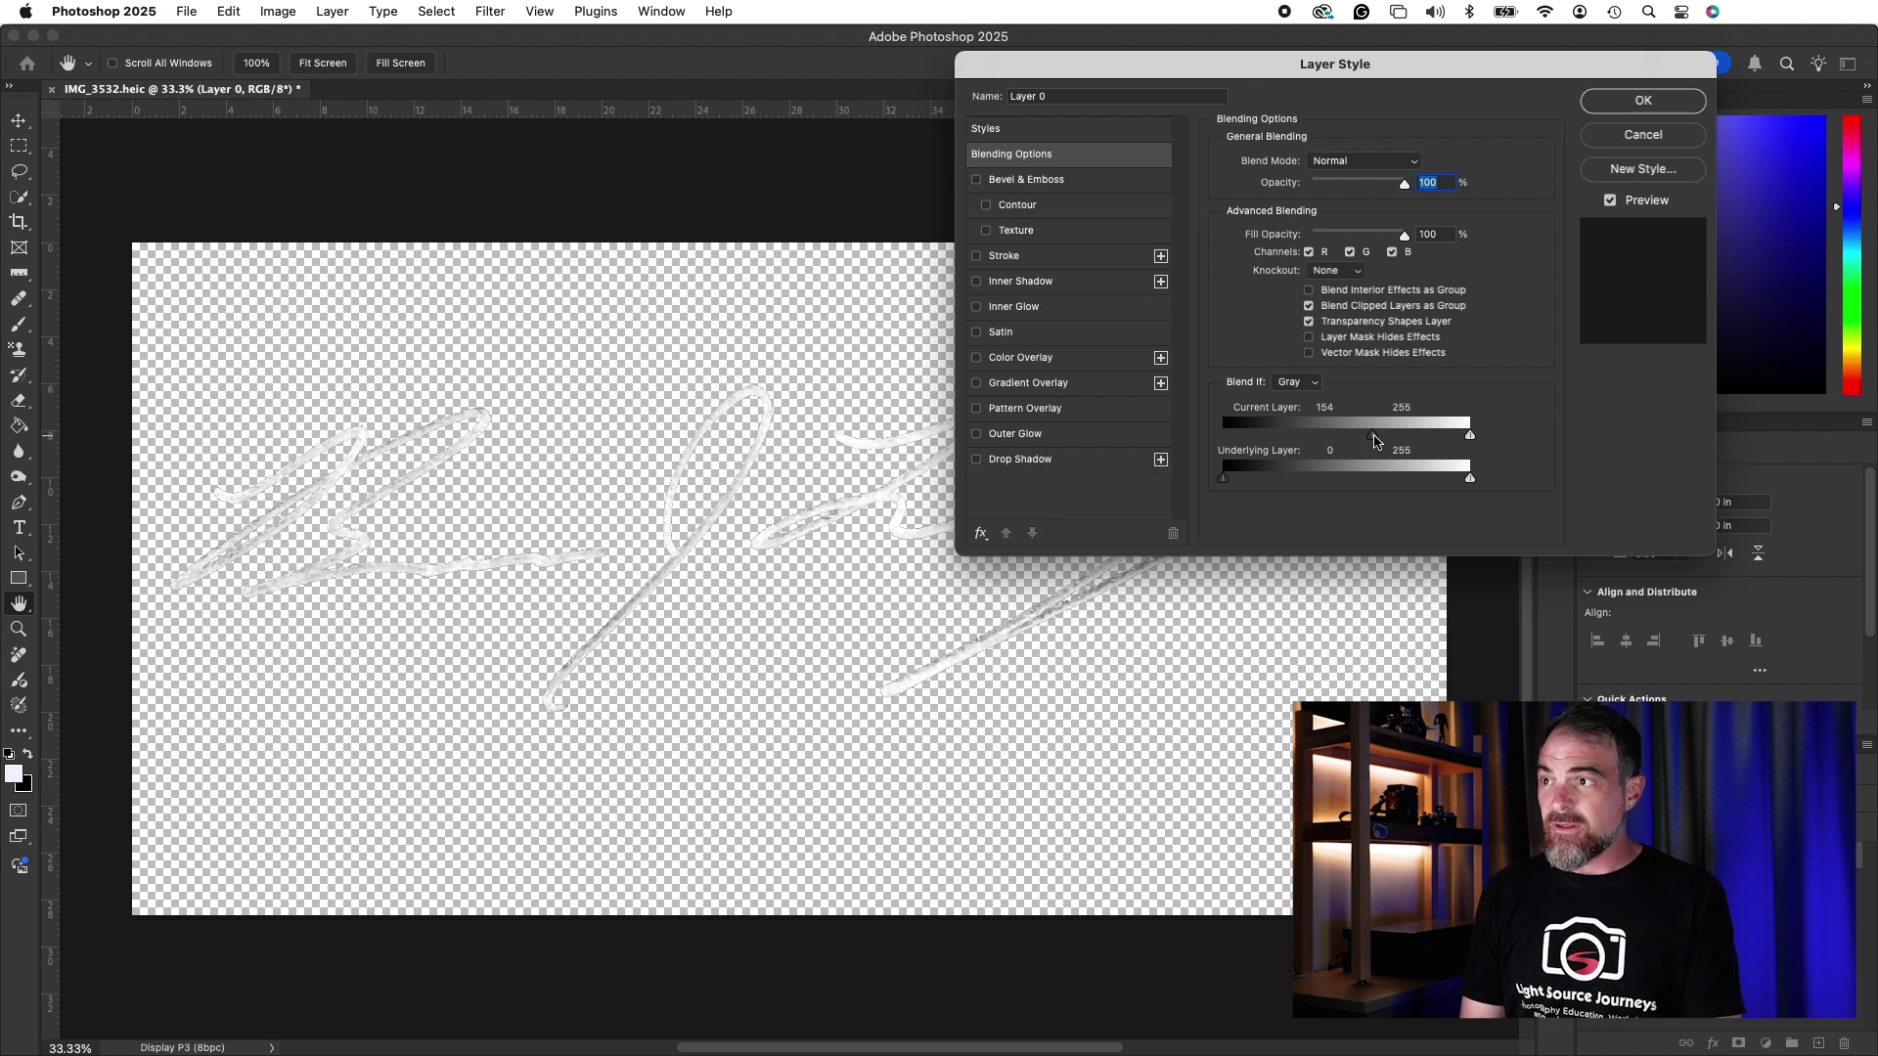
key("alt")
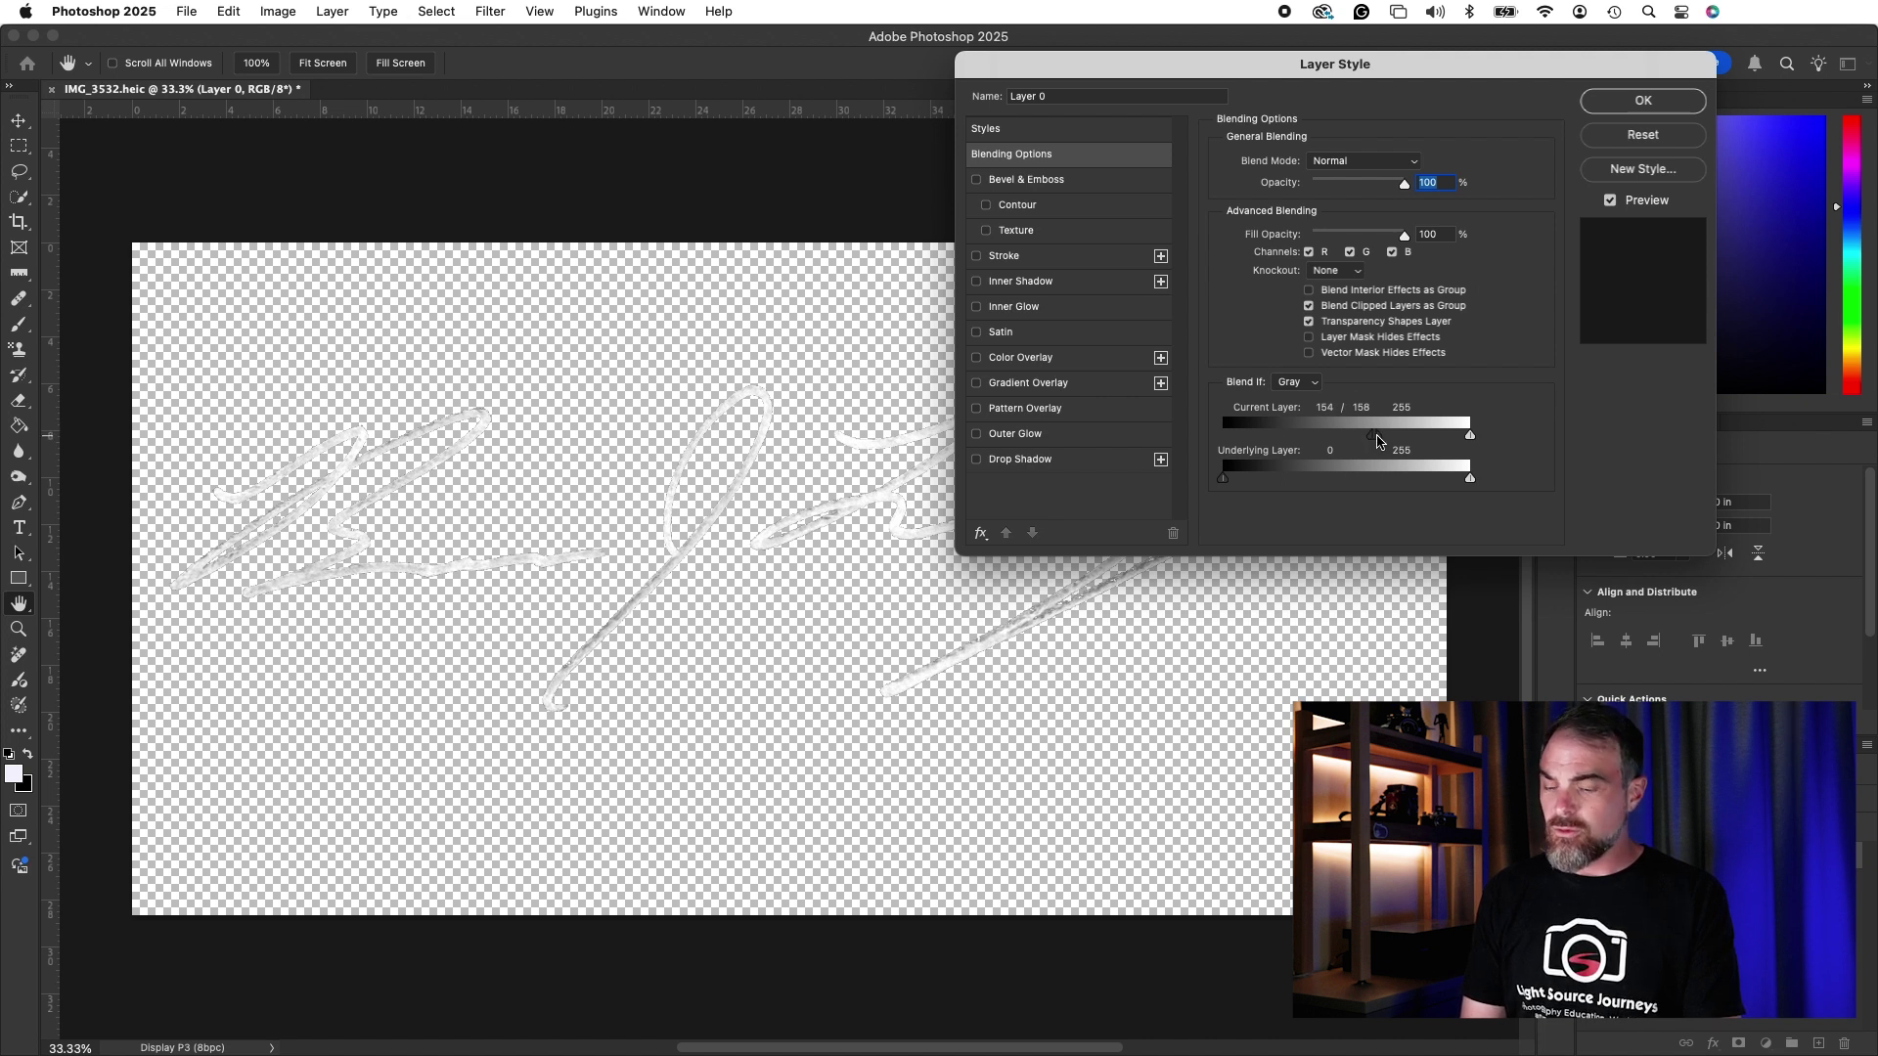
left_click_drag(1377, 440, 1401, 442)
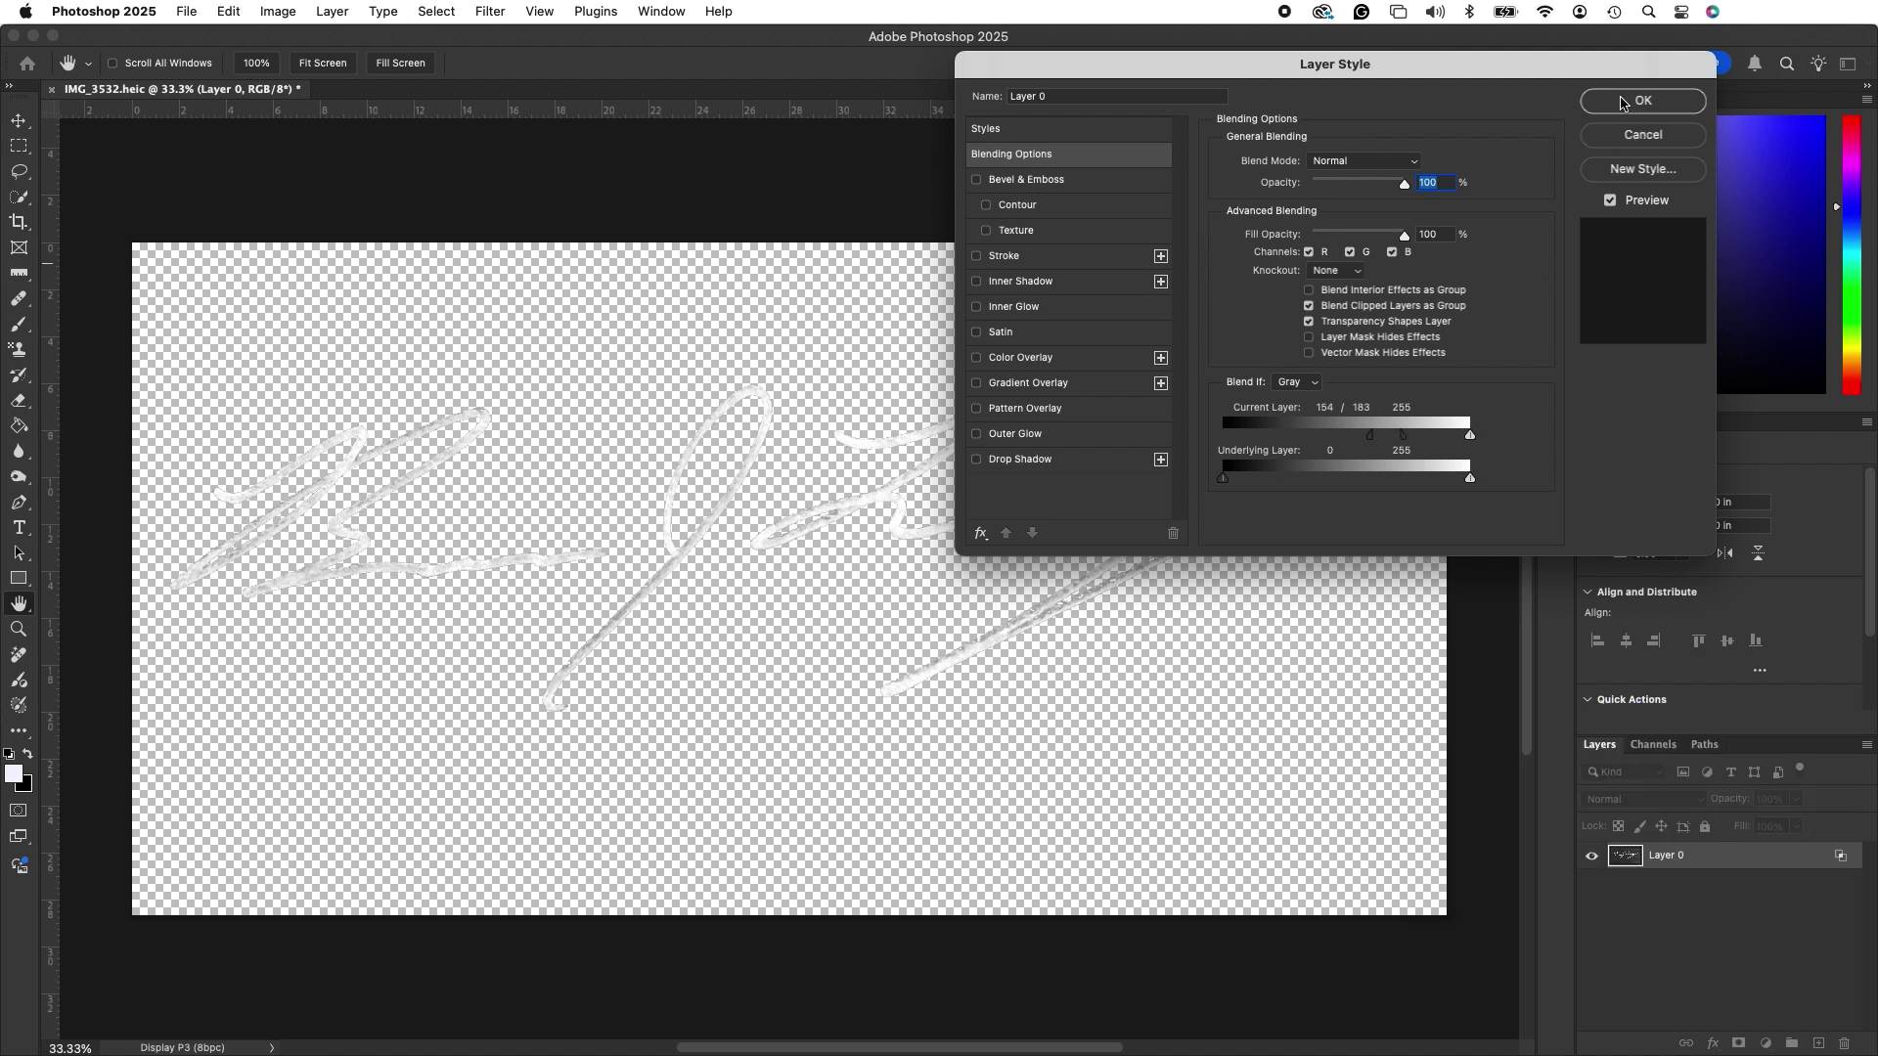
left_click(1642, 100)
Export the white signature as a transparent PNG named 'Signature In White' in Custom Watermarks
left_click(199, 7)
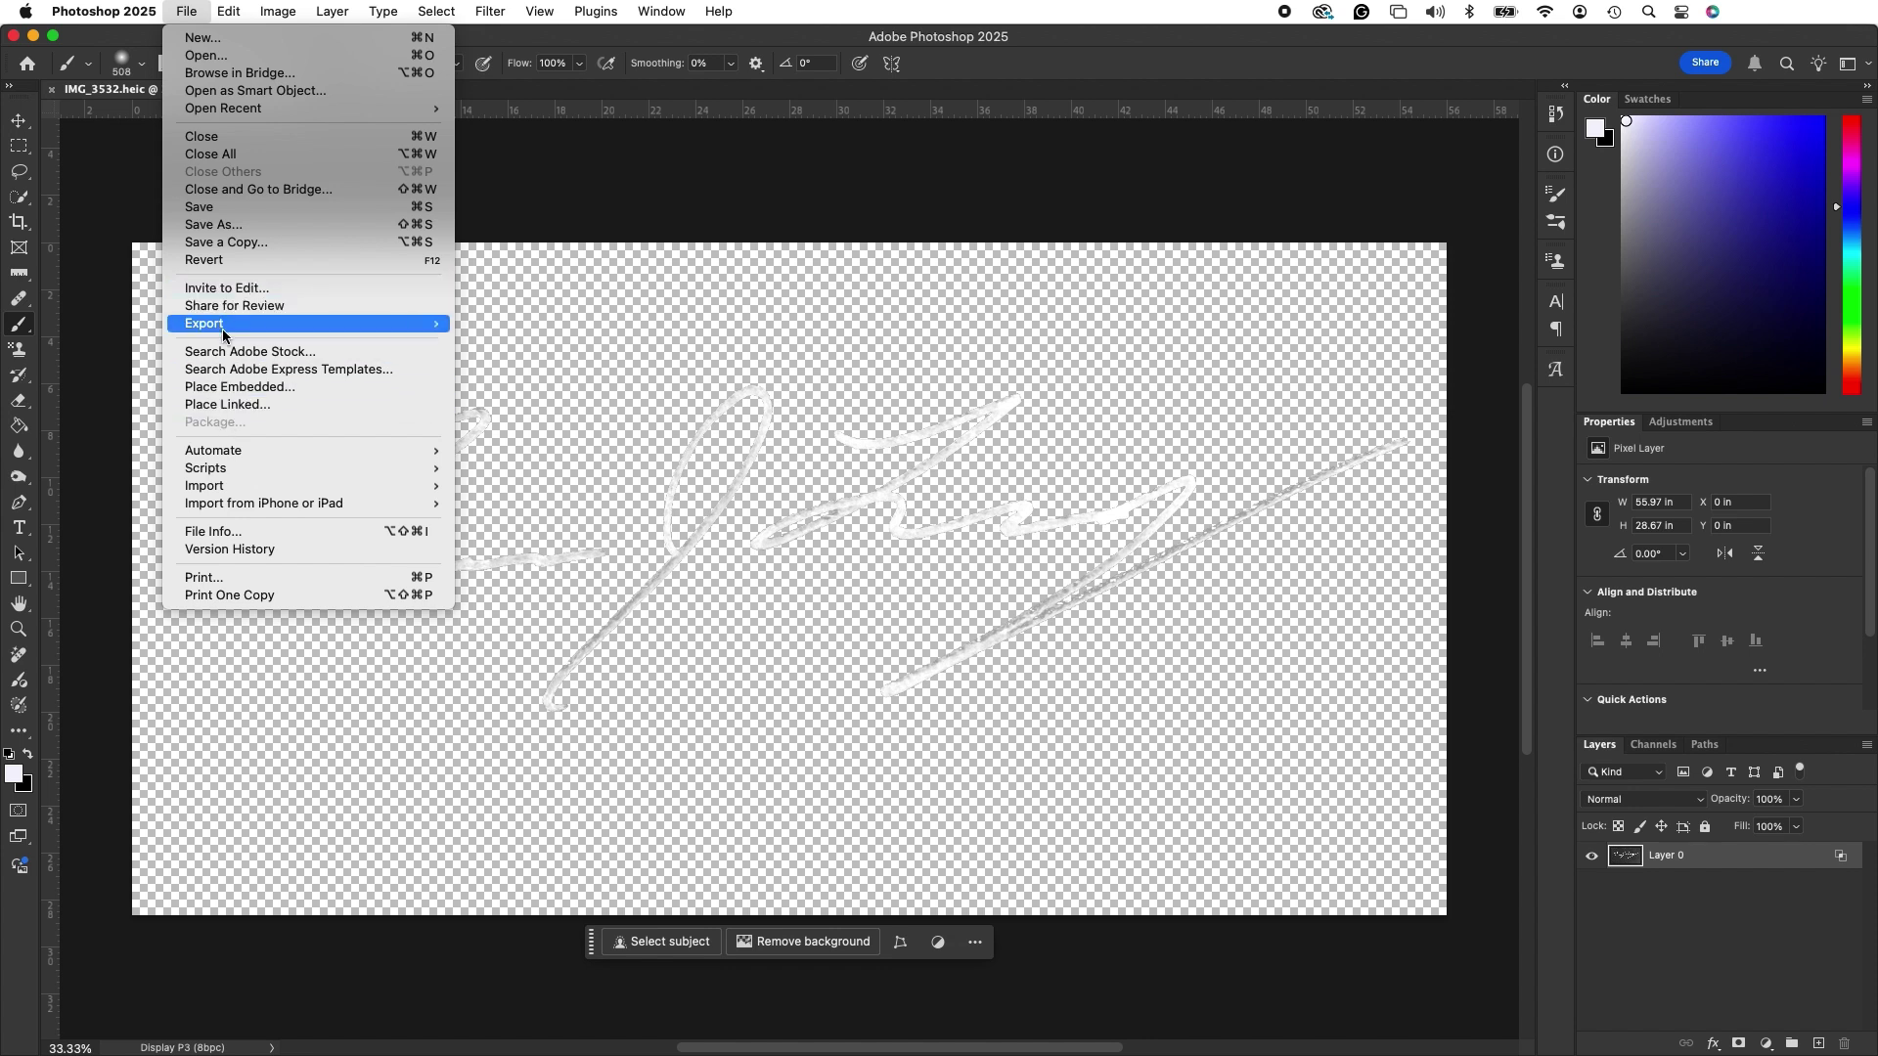
mouse_move(218, 323)
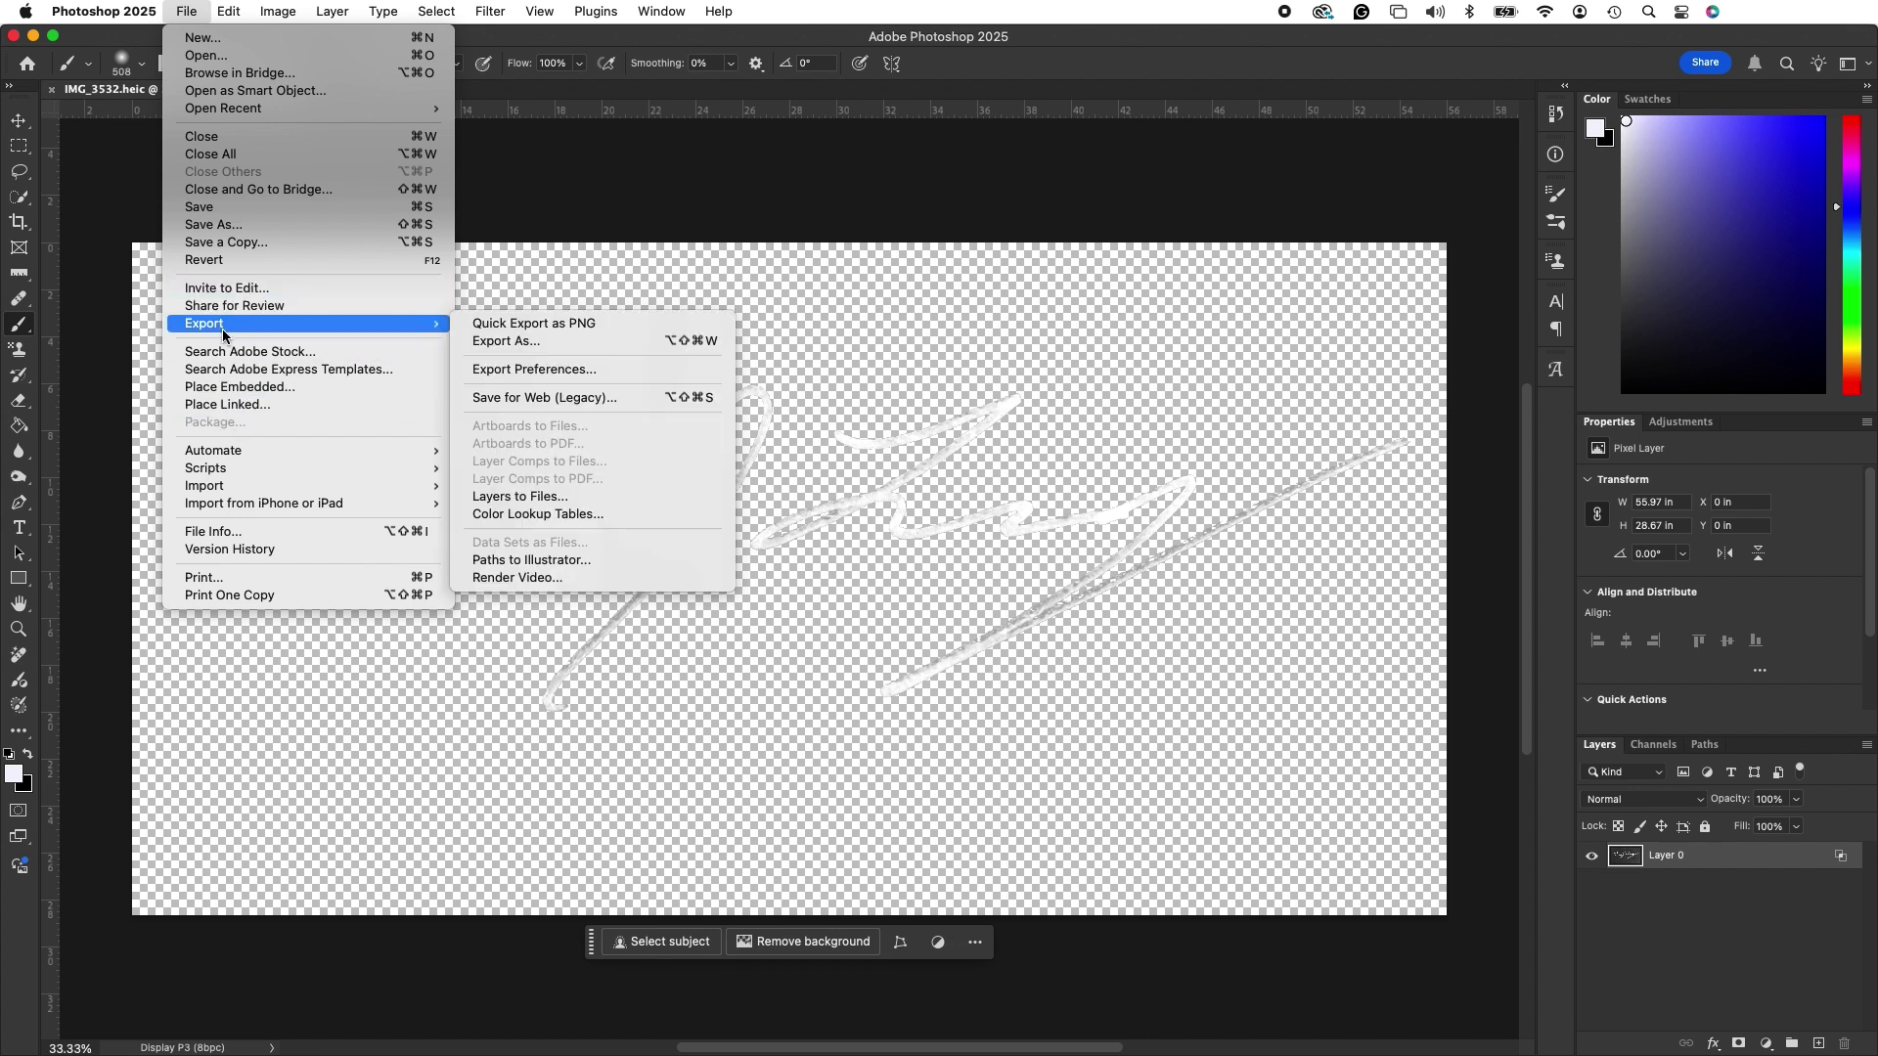
left_click(565, 342)
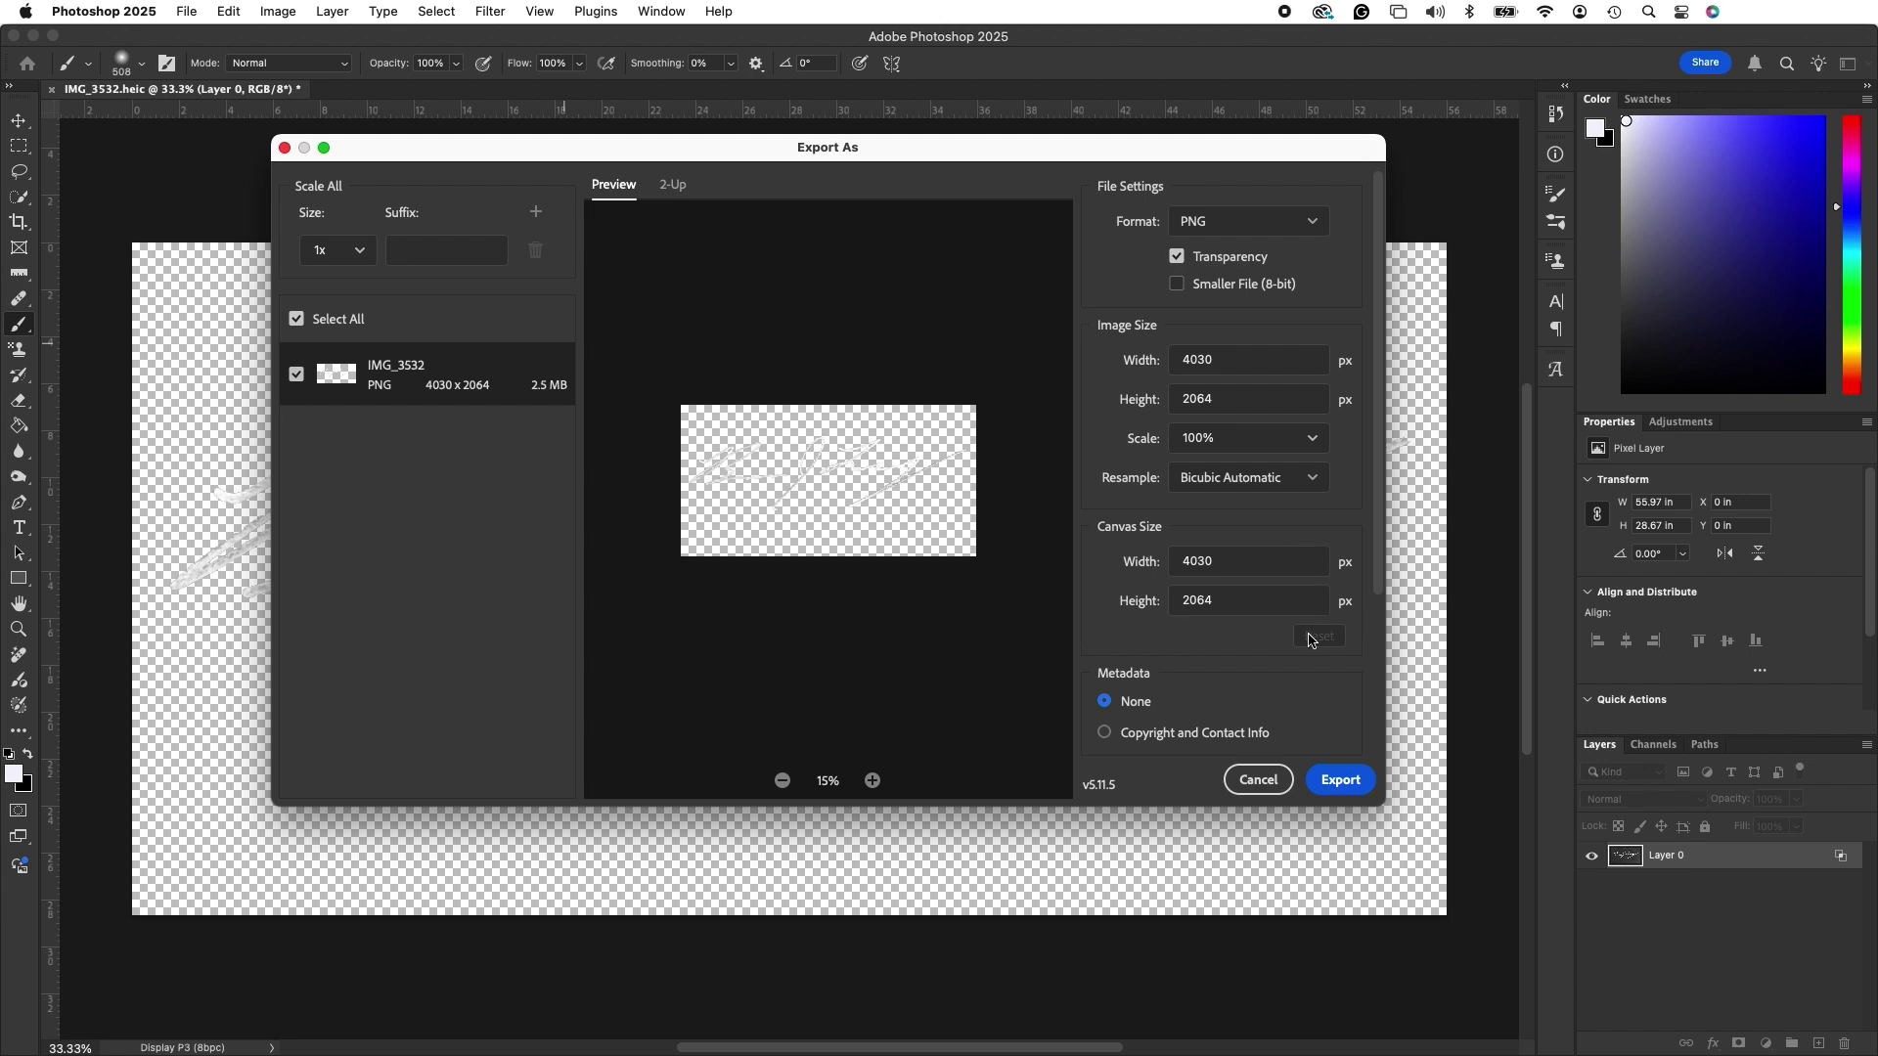
left_click(1340, 780)
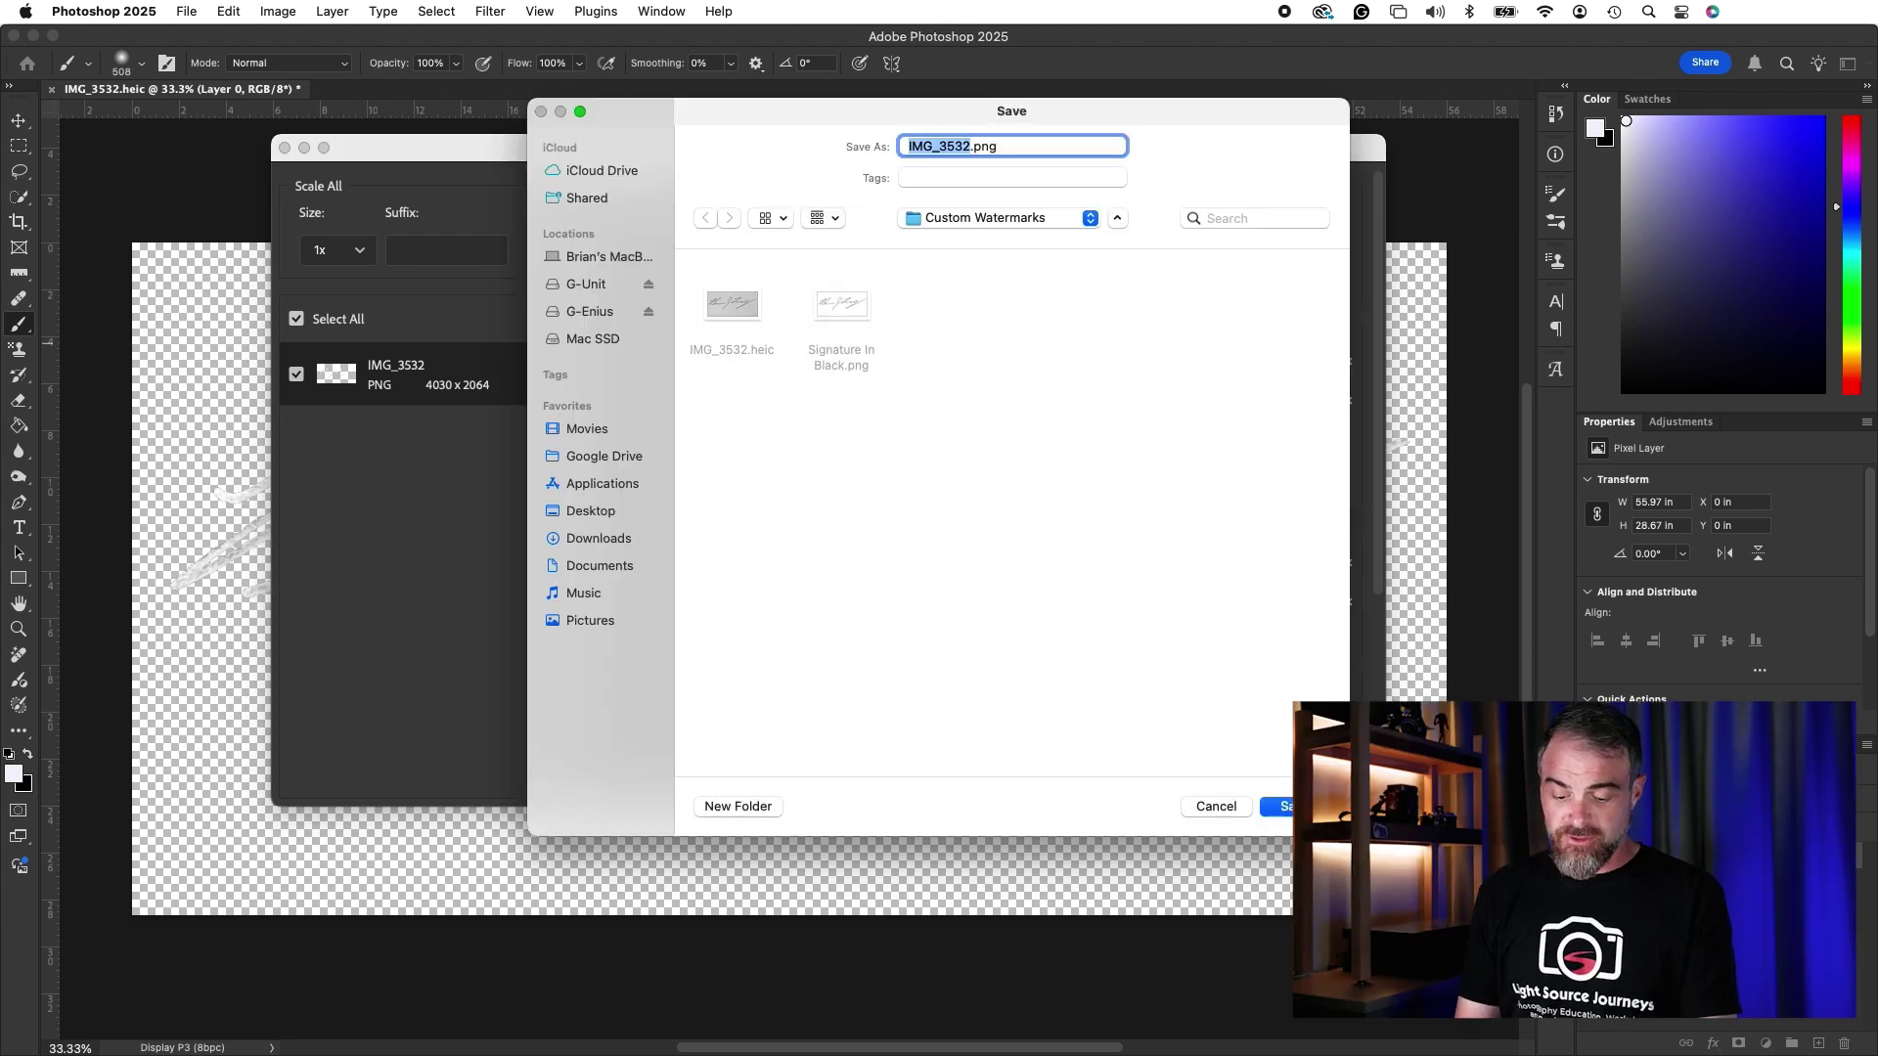
type("Signatur")
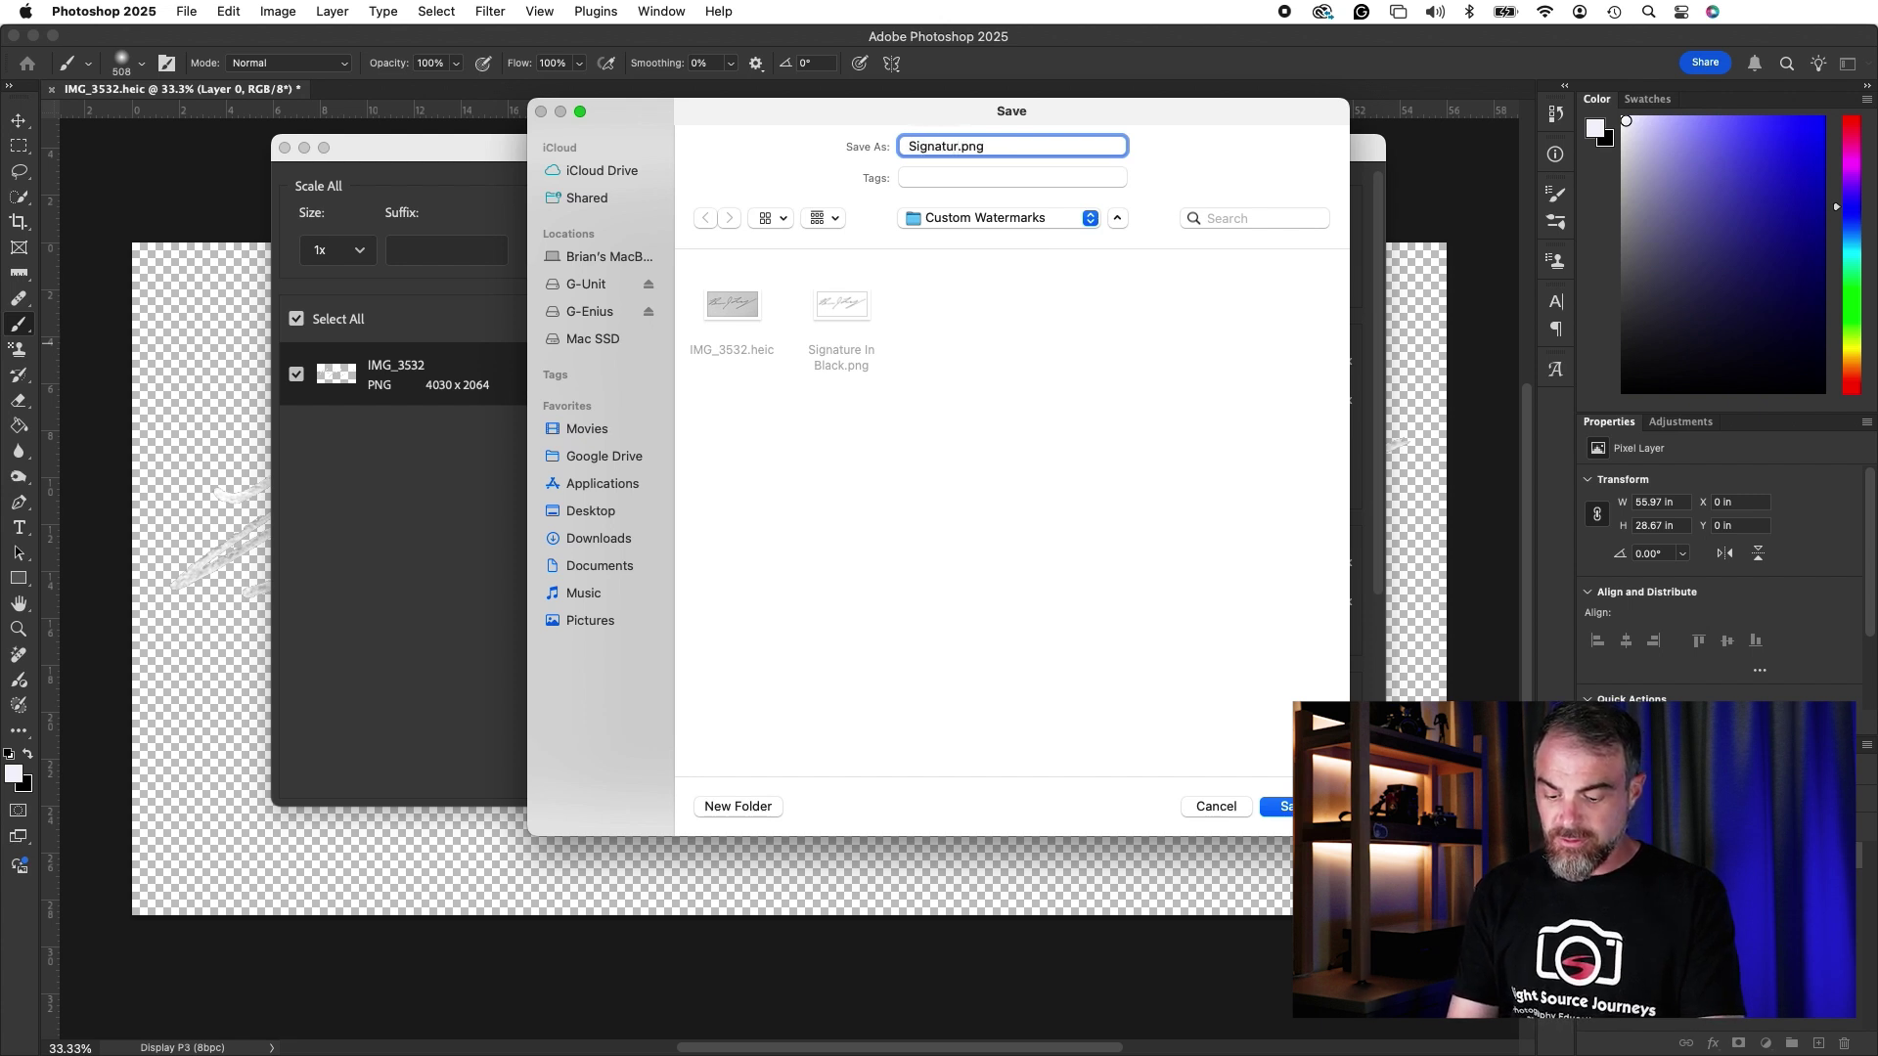
type("e In Whit")
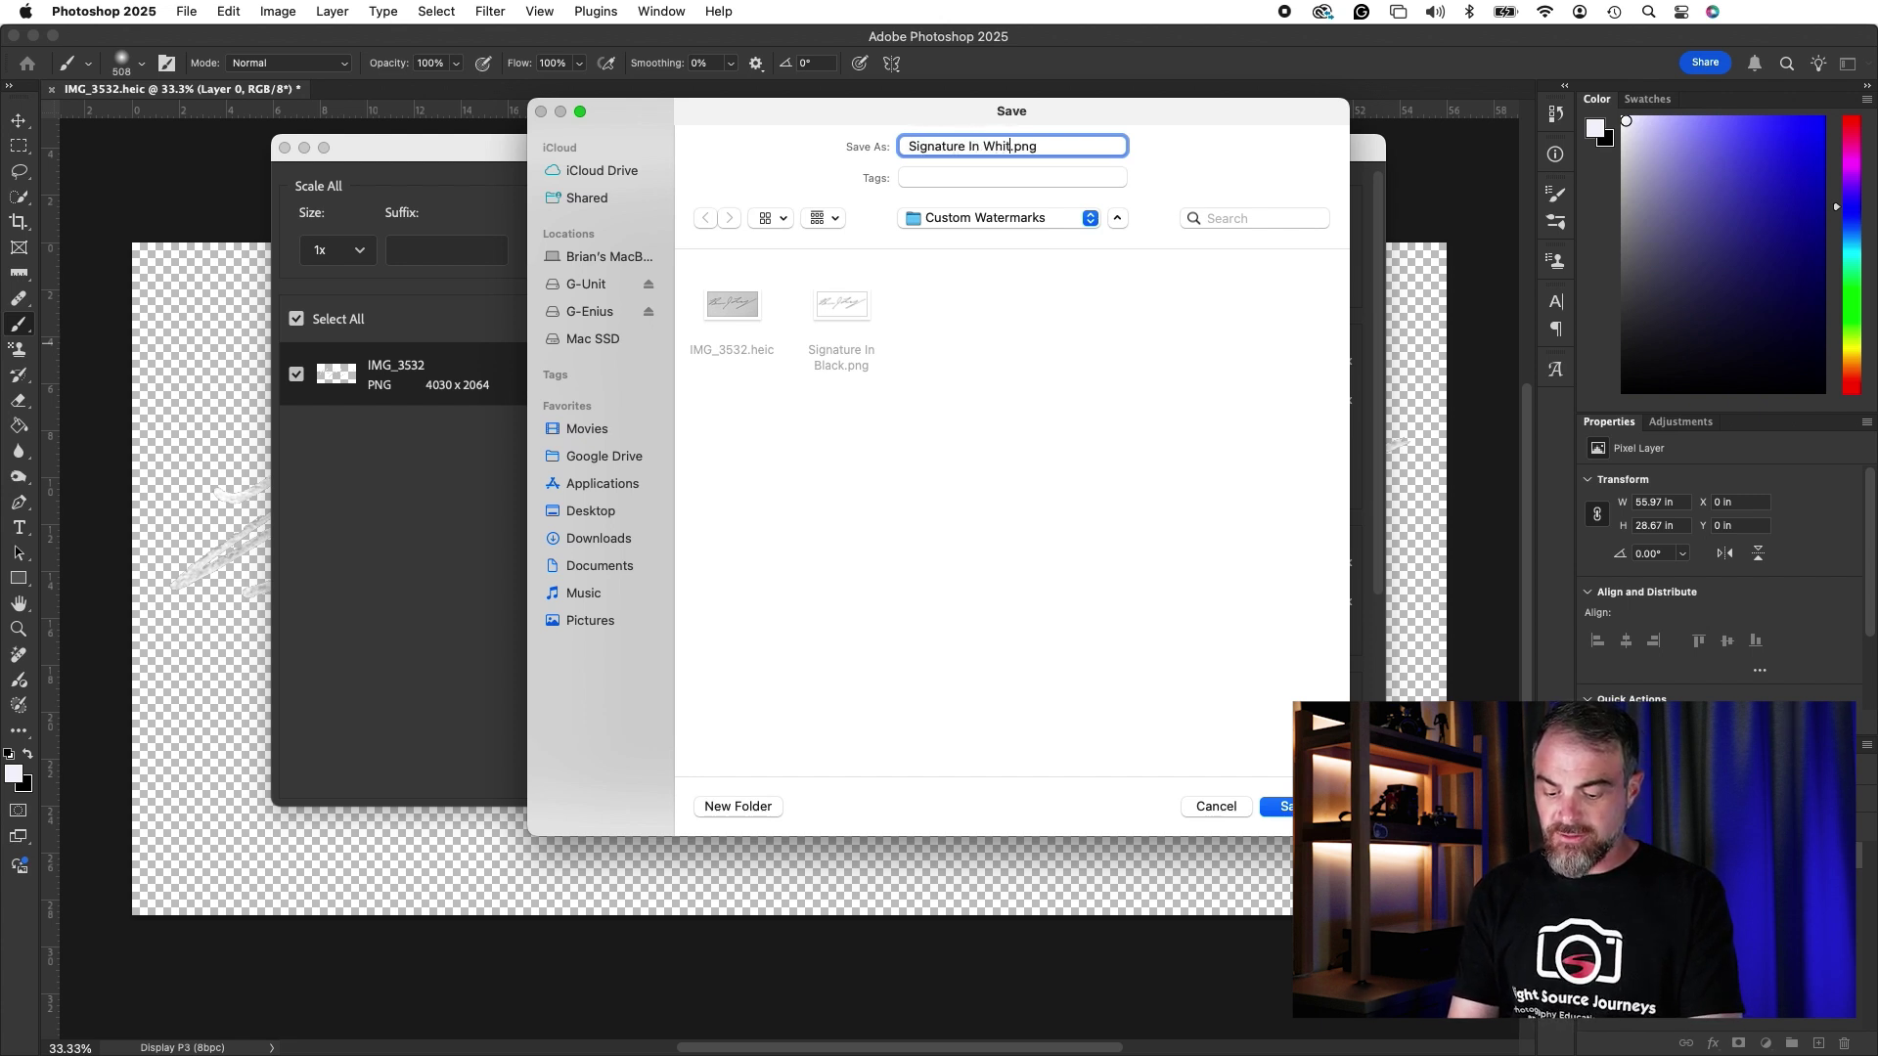
type("e")
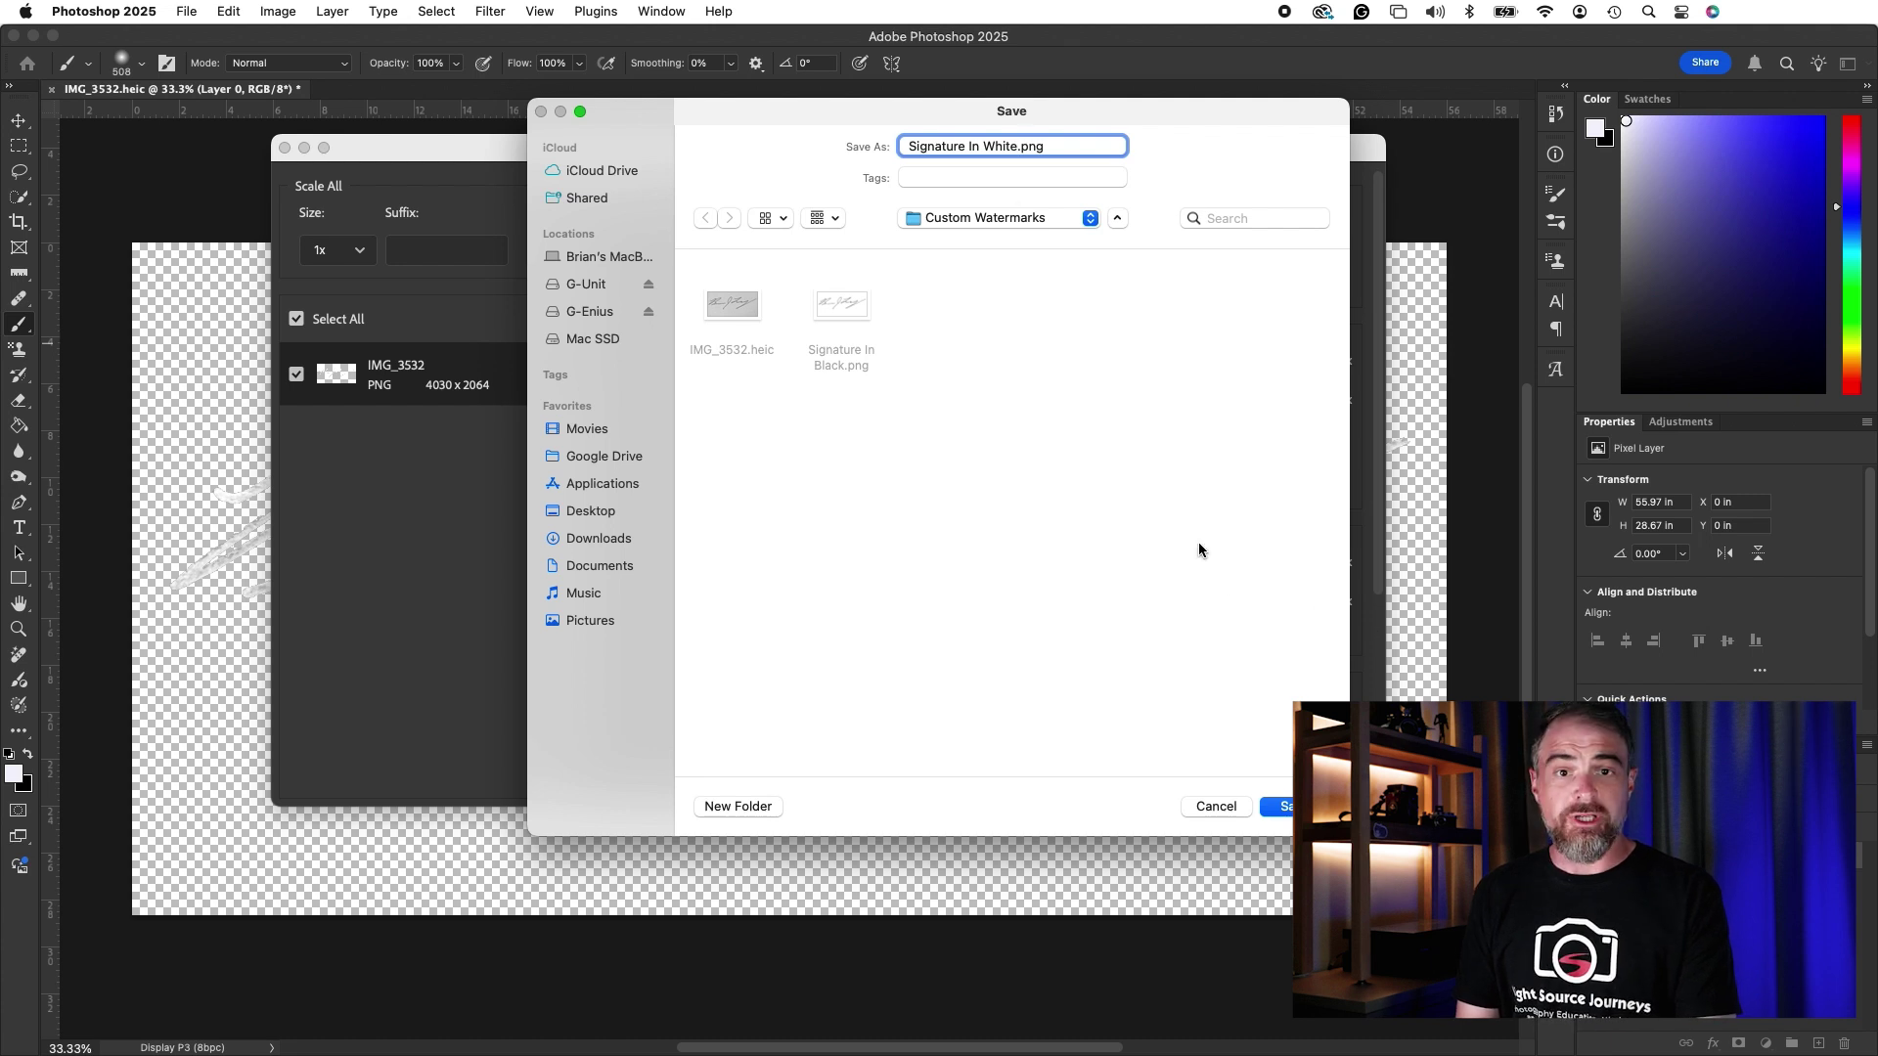
left_click(1289, 805)
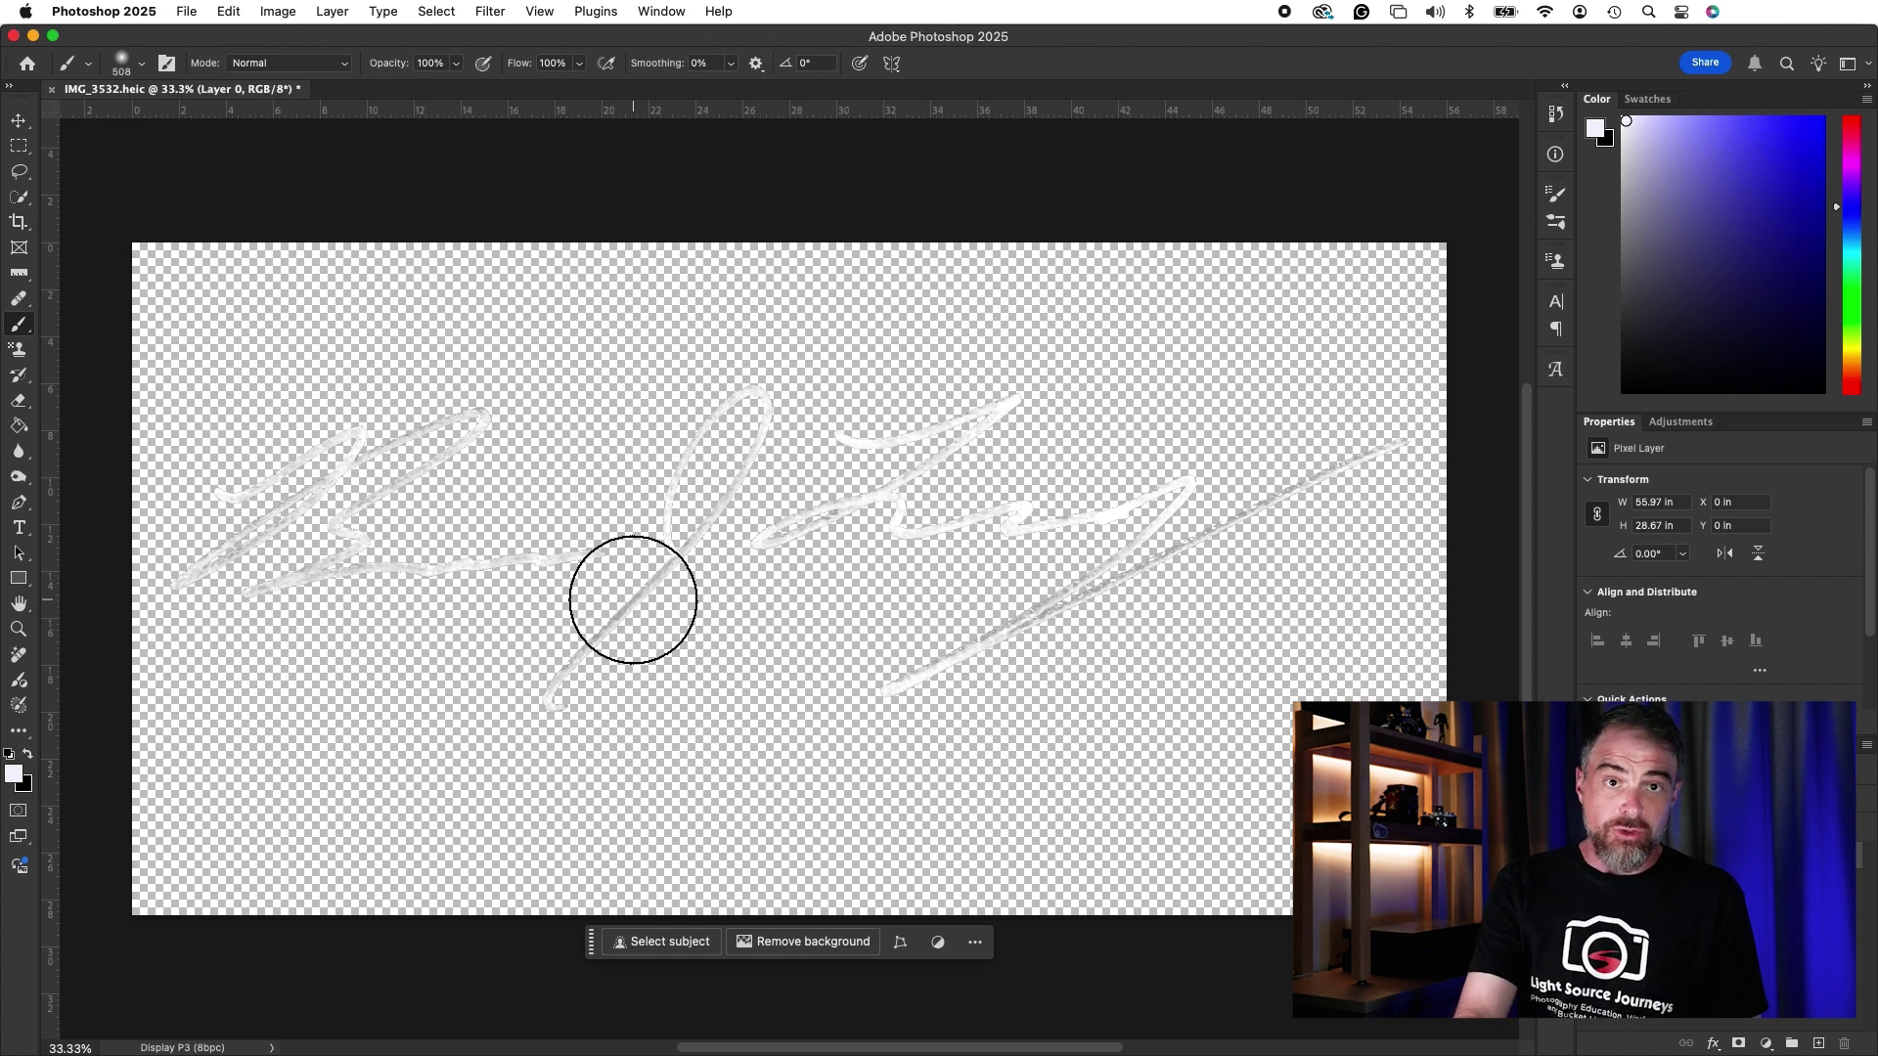
Quit Photoshop without saving IMG_3532.heic and open Lightroom's export dialog for _DSC8261
key("super+q")
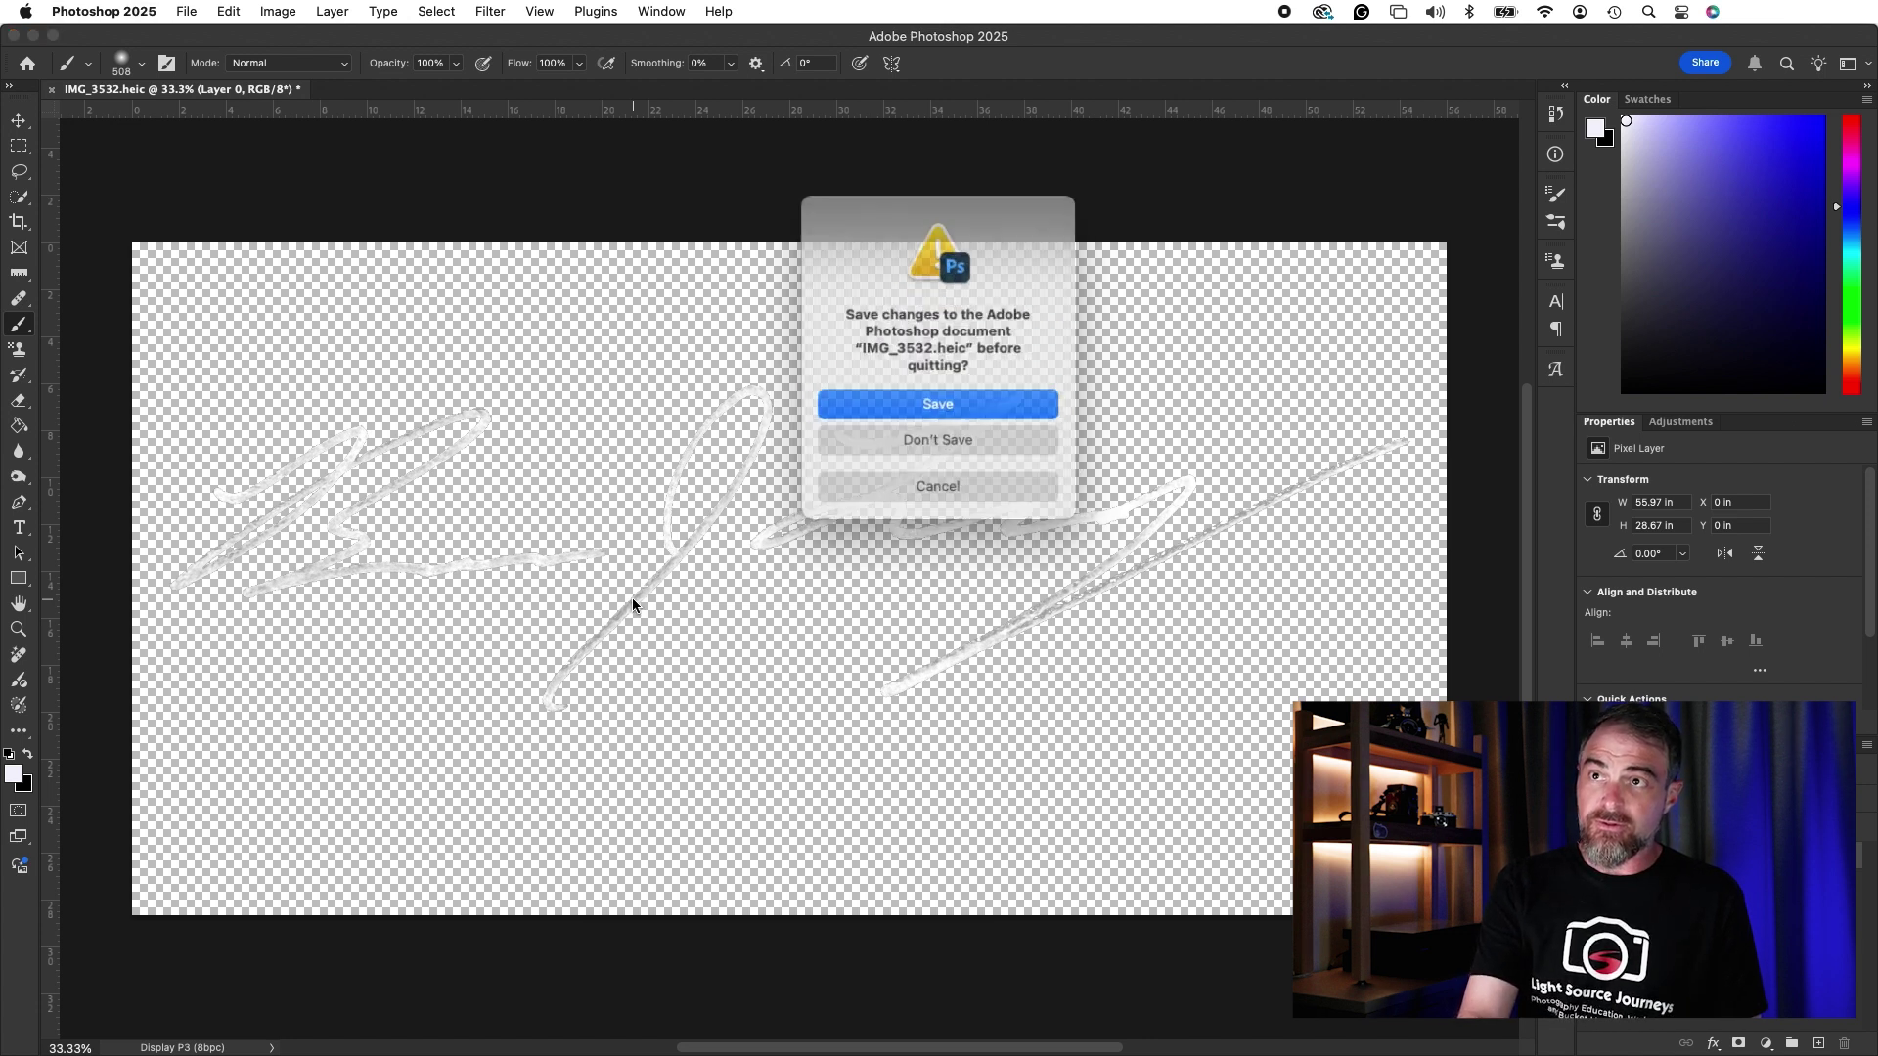
left_click(994, 434)
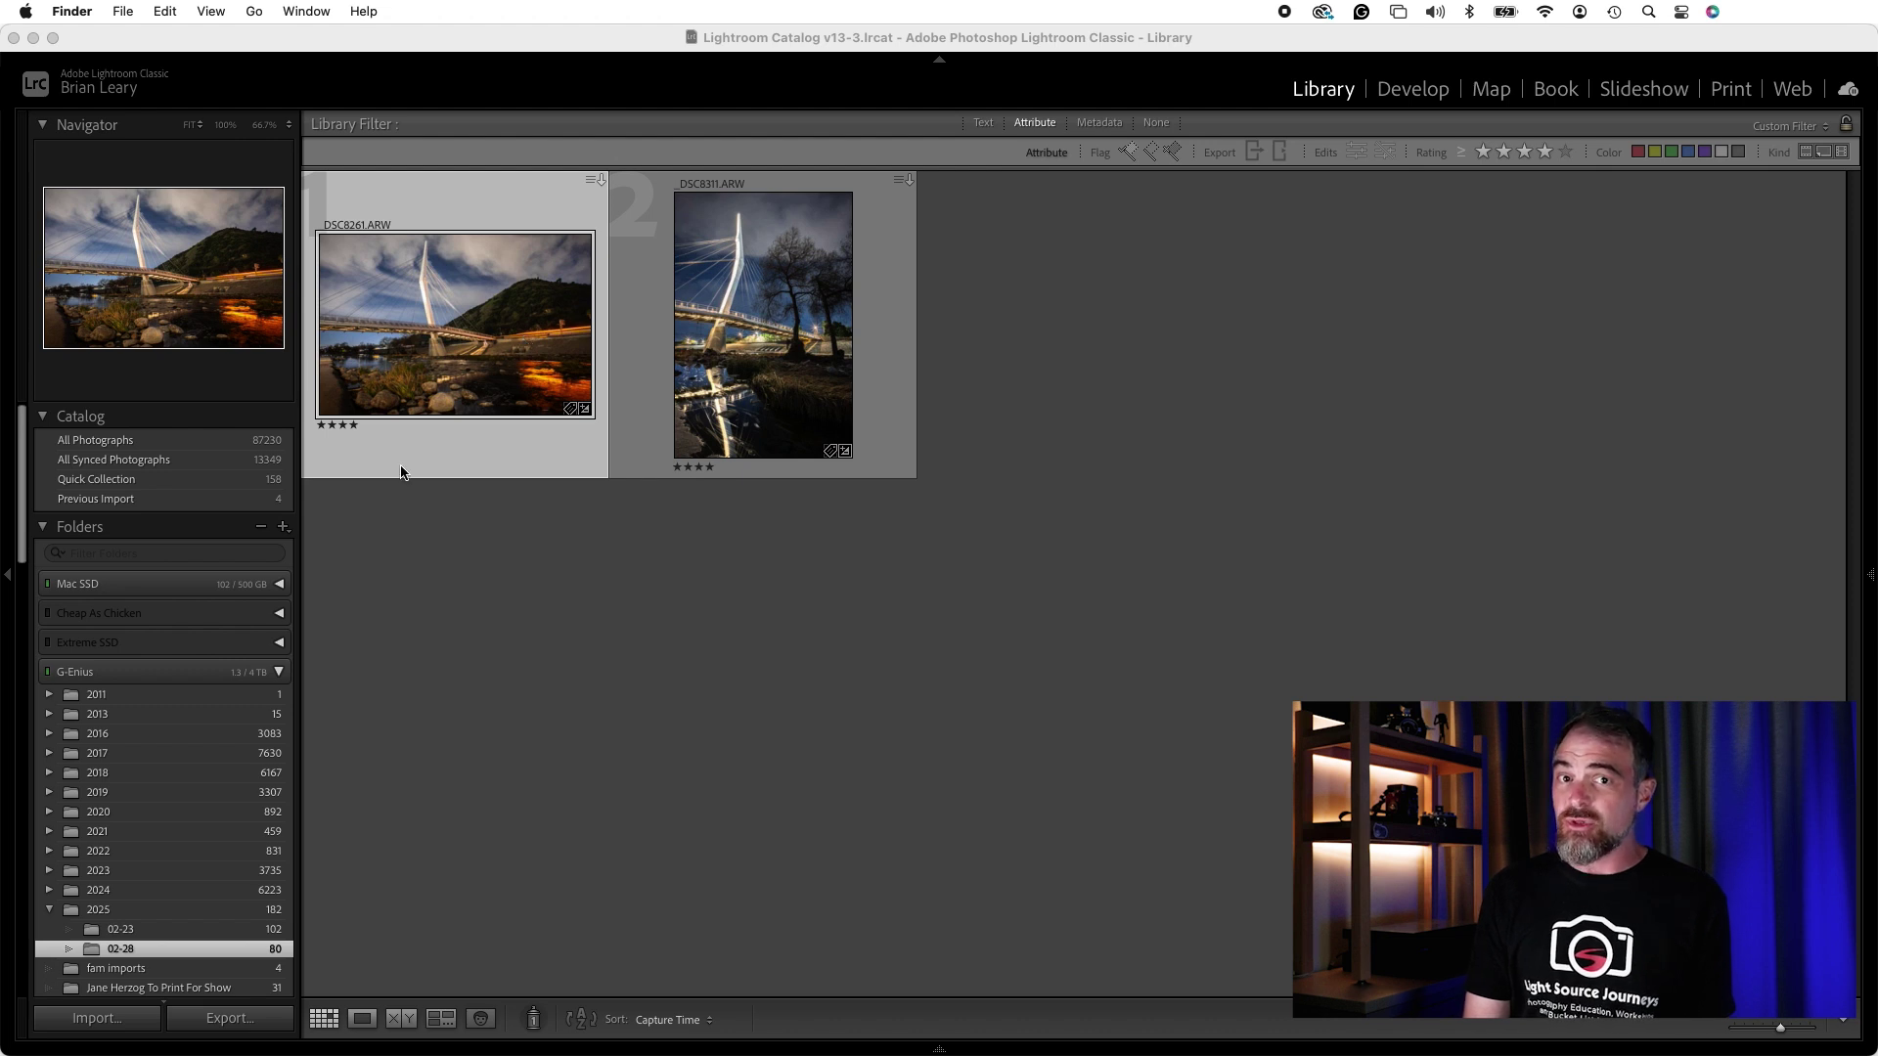
left_click(223, 1018)
Open the Watermark Editor from the export's Watermarking section and switch it to Graphic style
scroll(1071, 473, "down", 3)
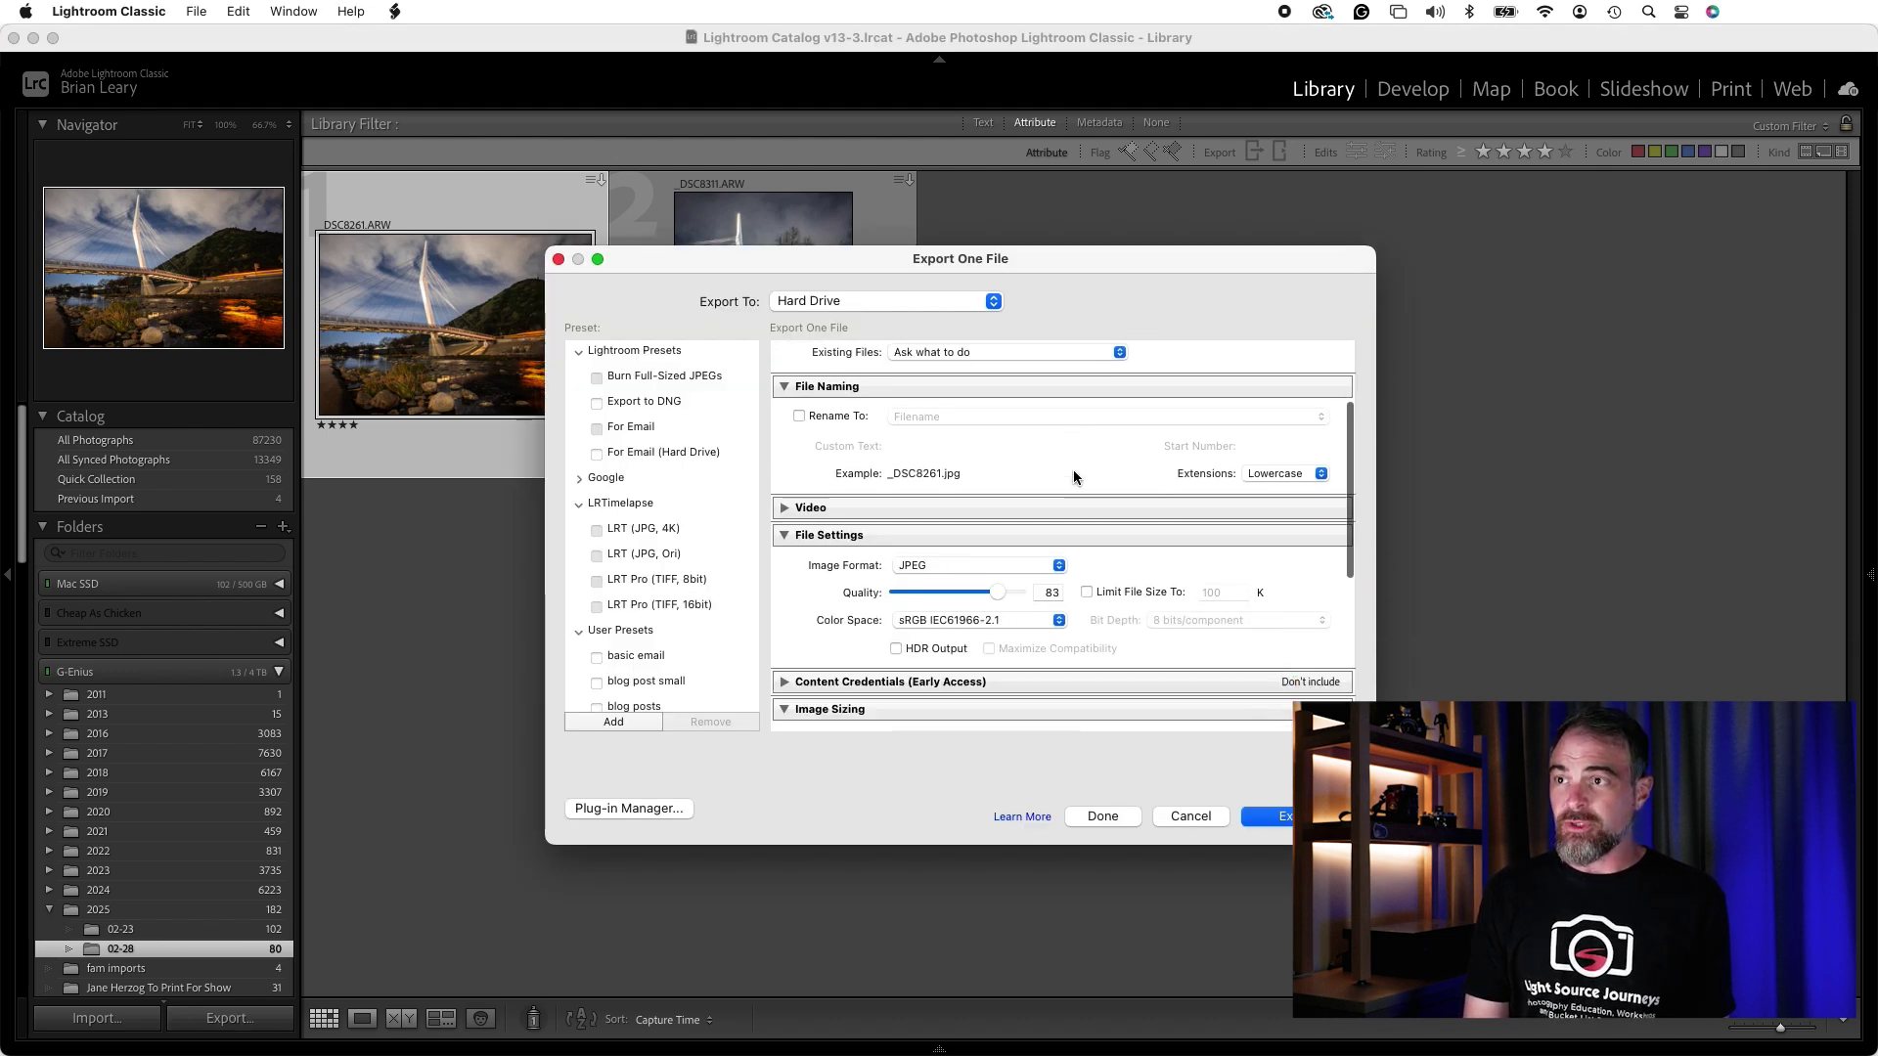
scroll(1072, 476, "down", 3)
scroll(1012, 558, "down", 3)
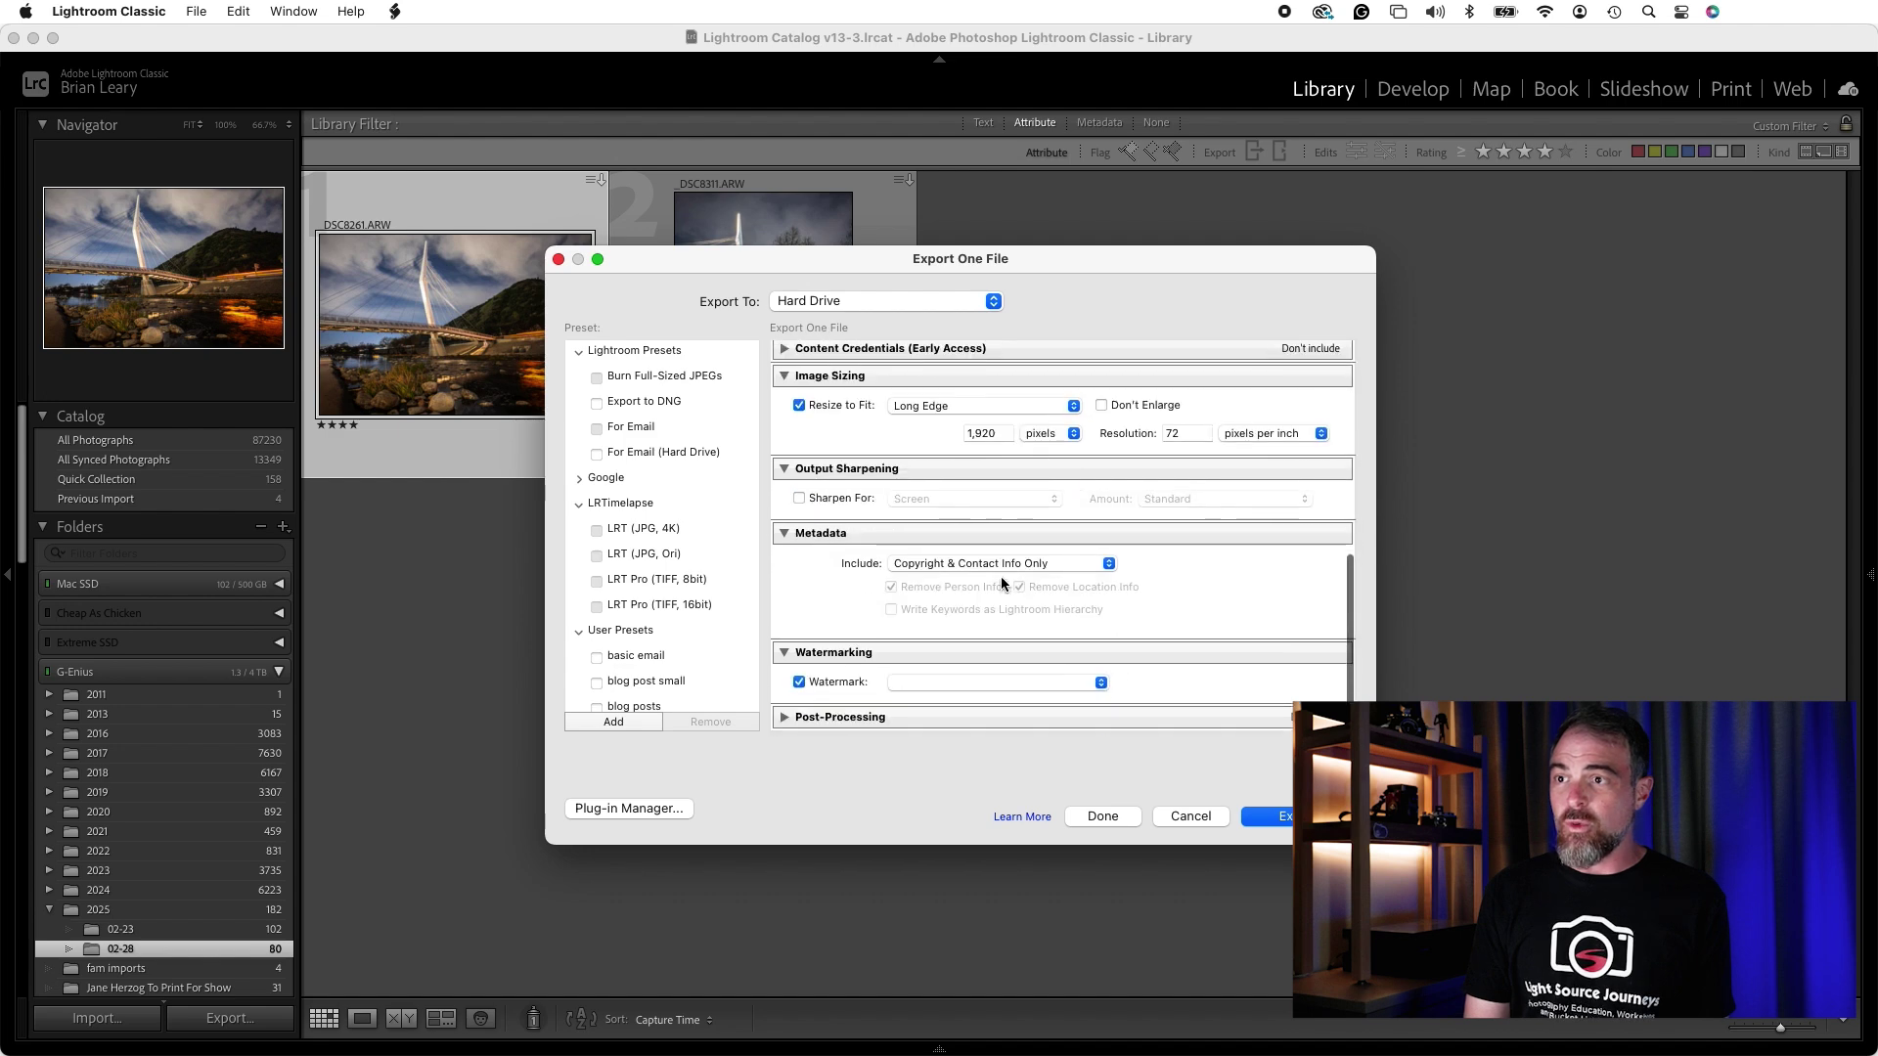
left_click(956, 685)
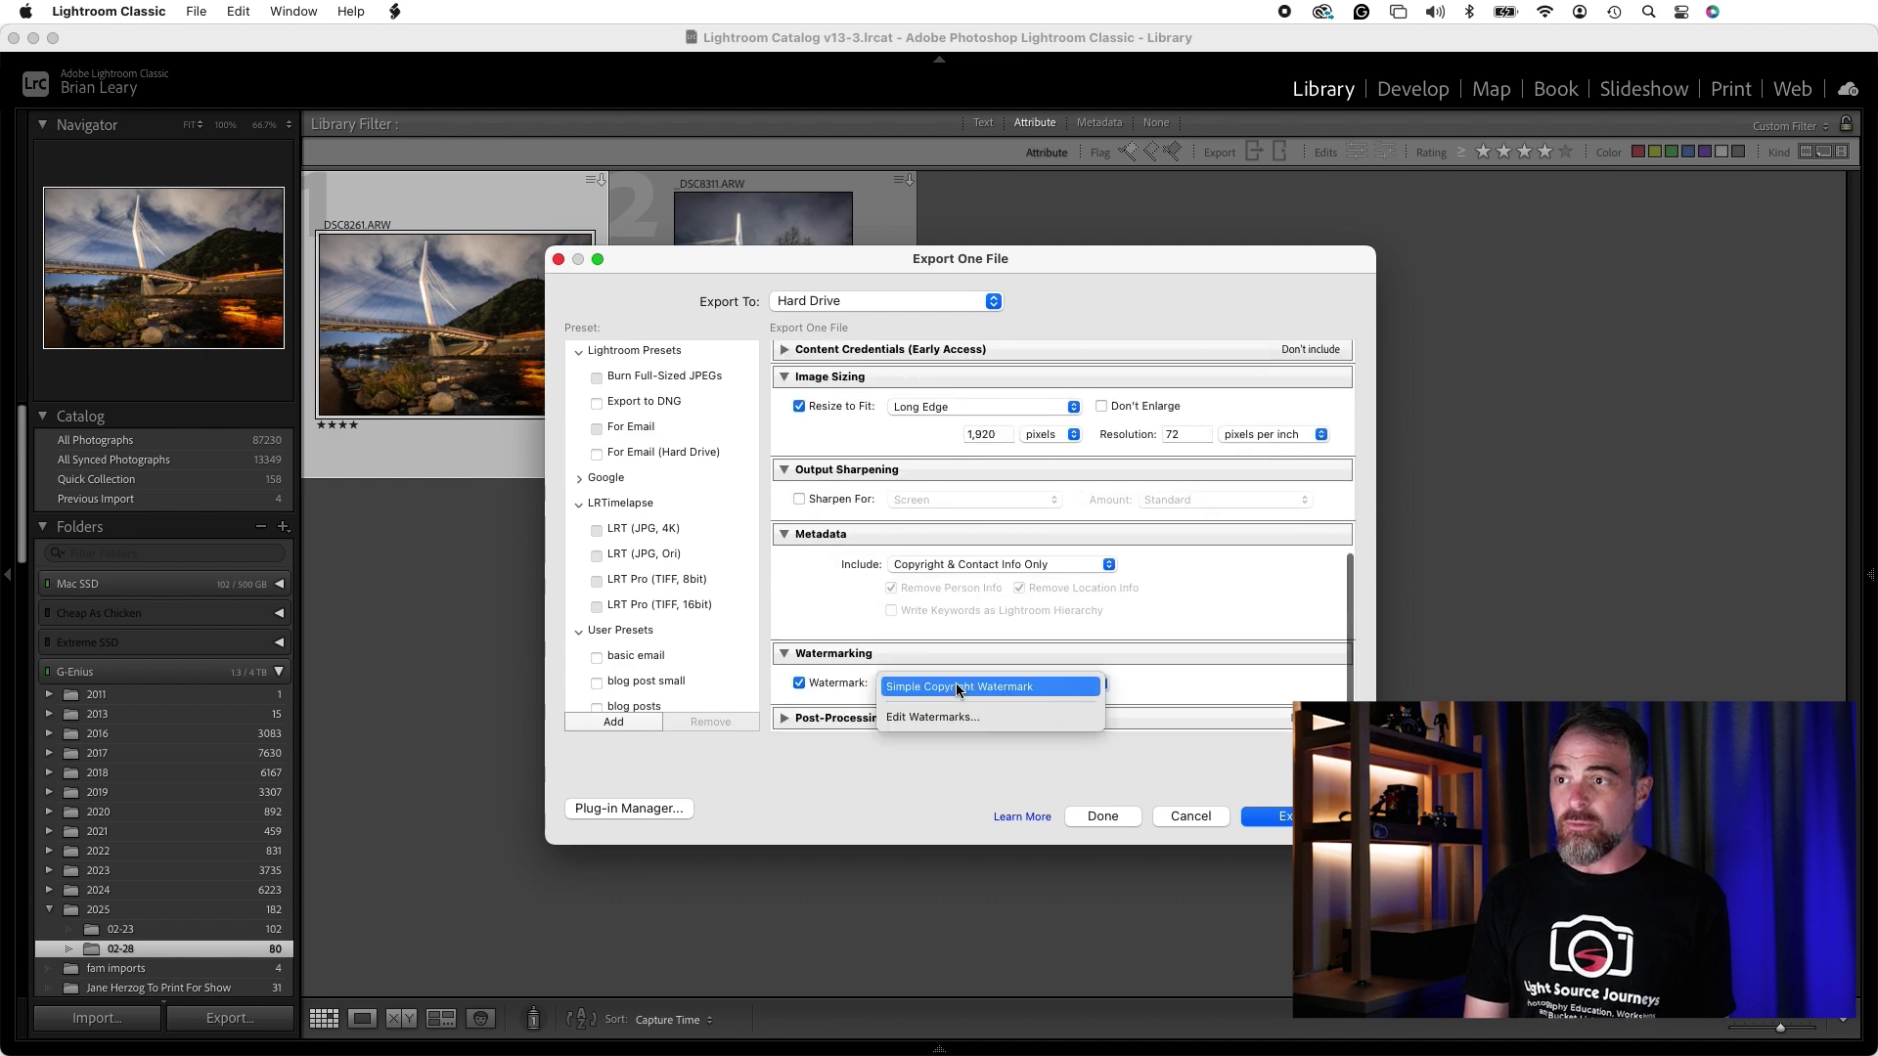
left_click(961, 718)
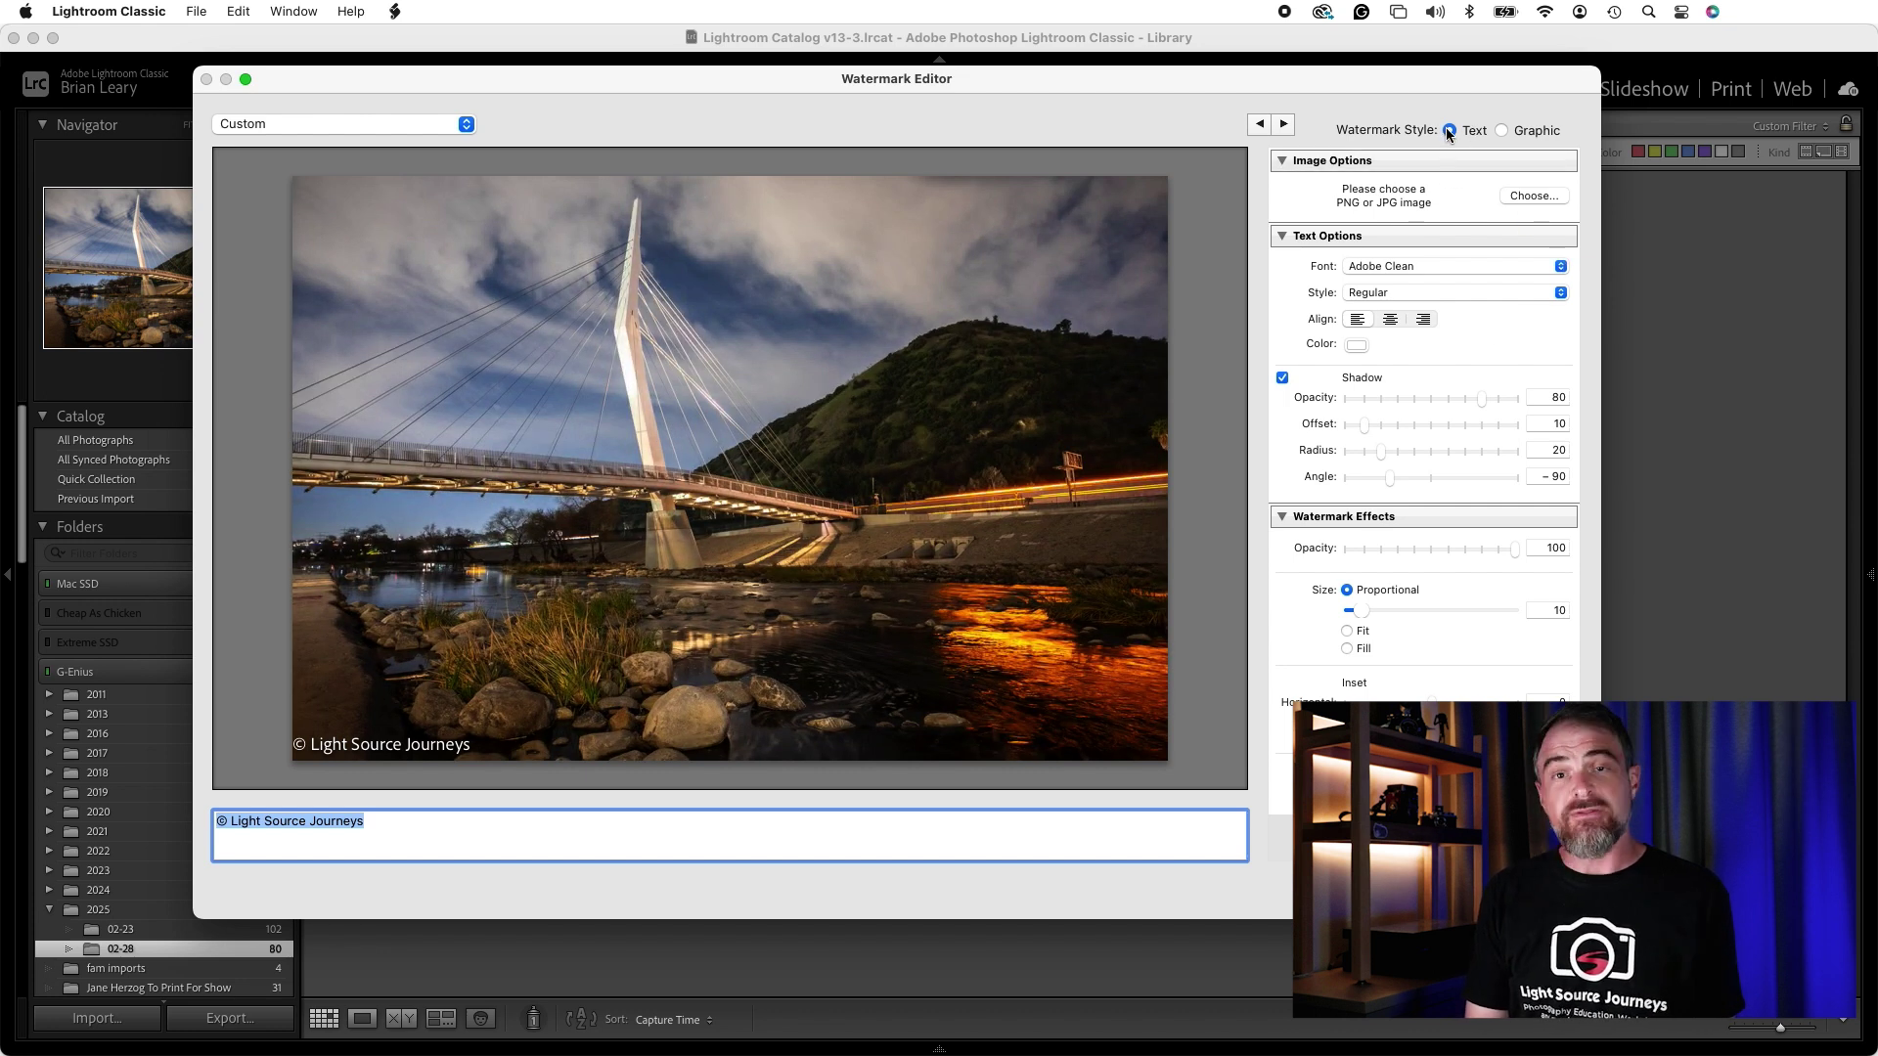
left_click(1502, 131)
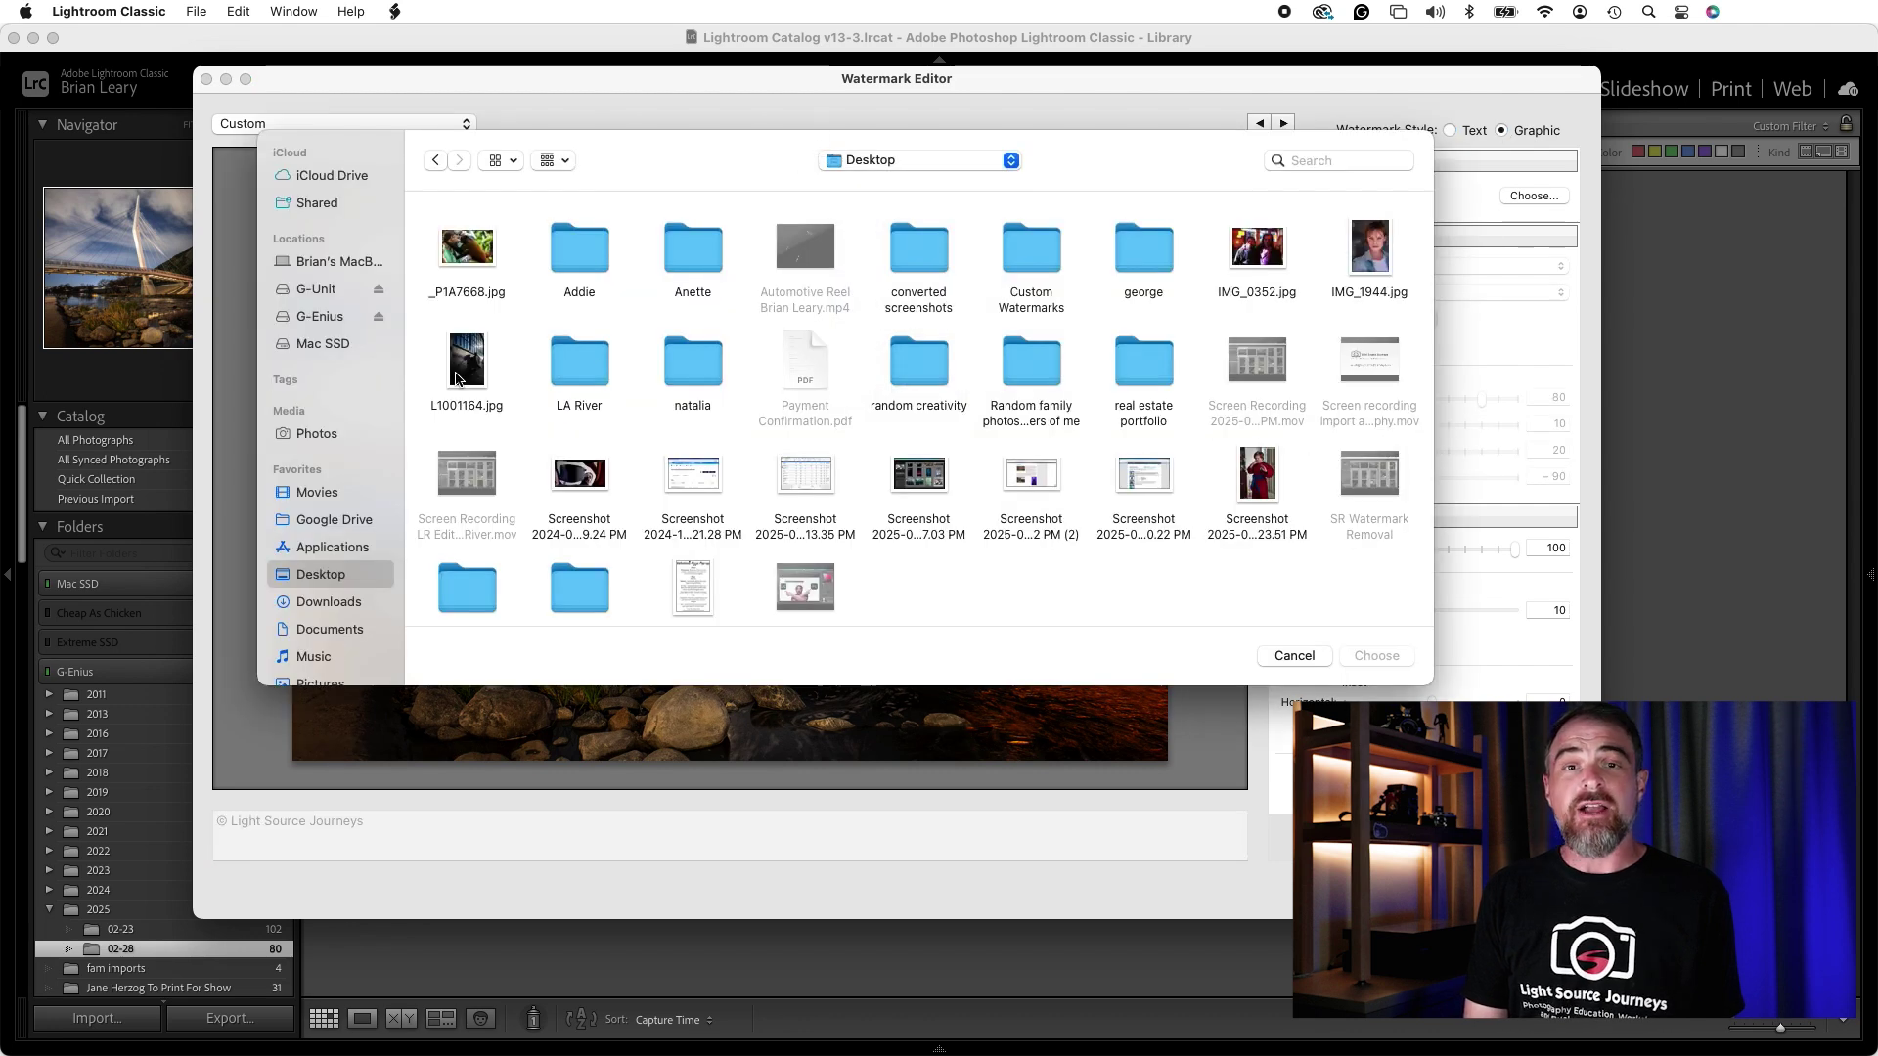
Choose Signature In White.png from Pictures > Lightroom > Custom Watermarks as the graphic watermark image
scroll(313, 587, "down", 2)
left_click(320, 634)
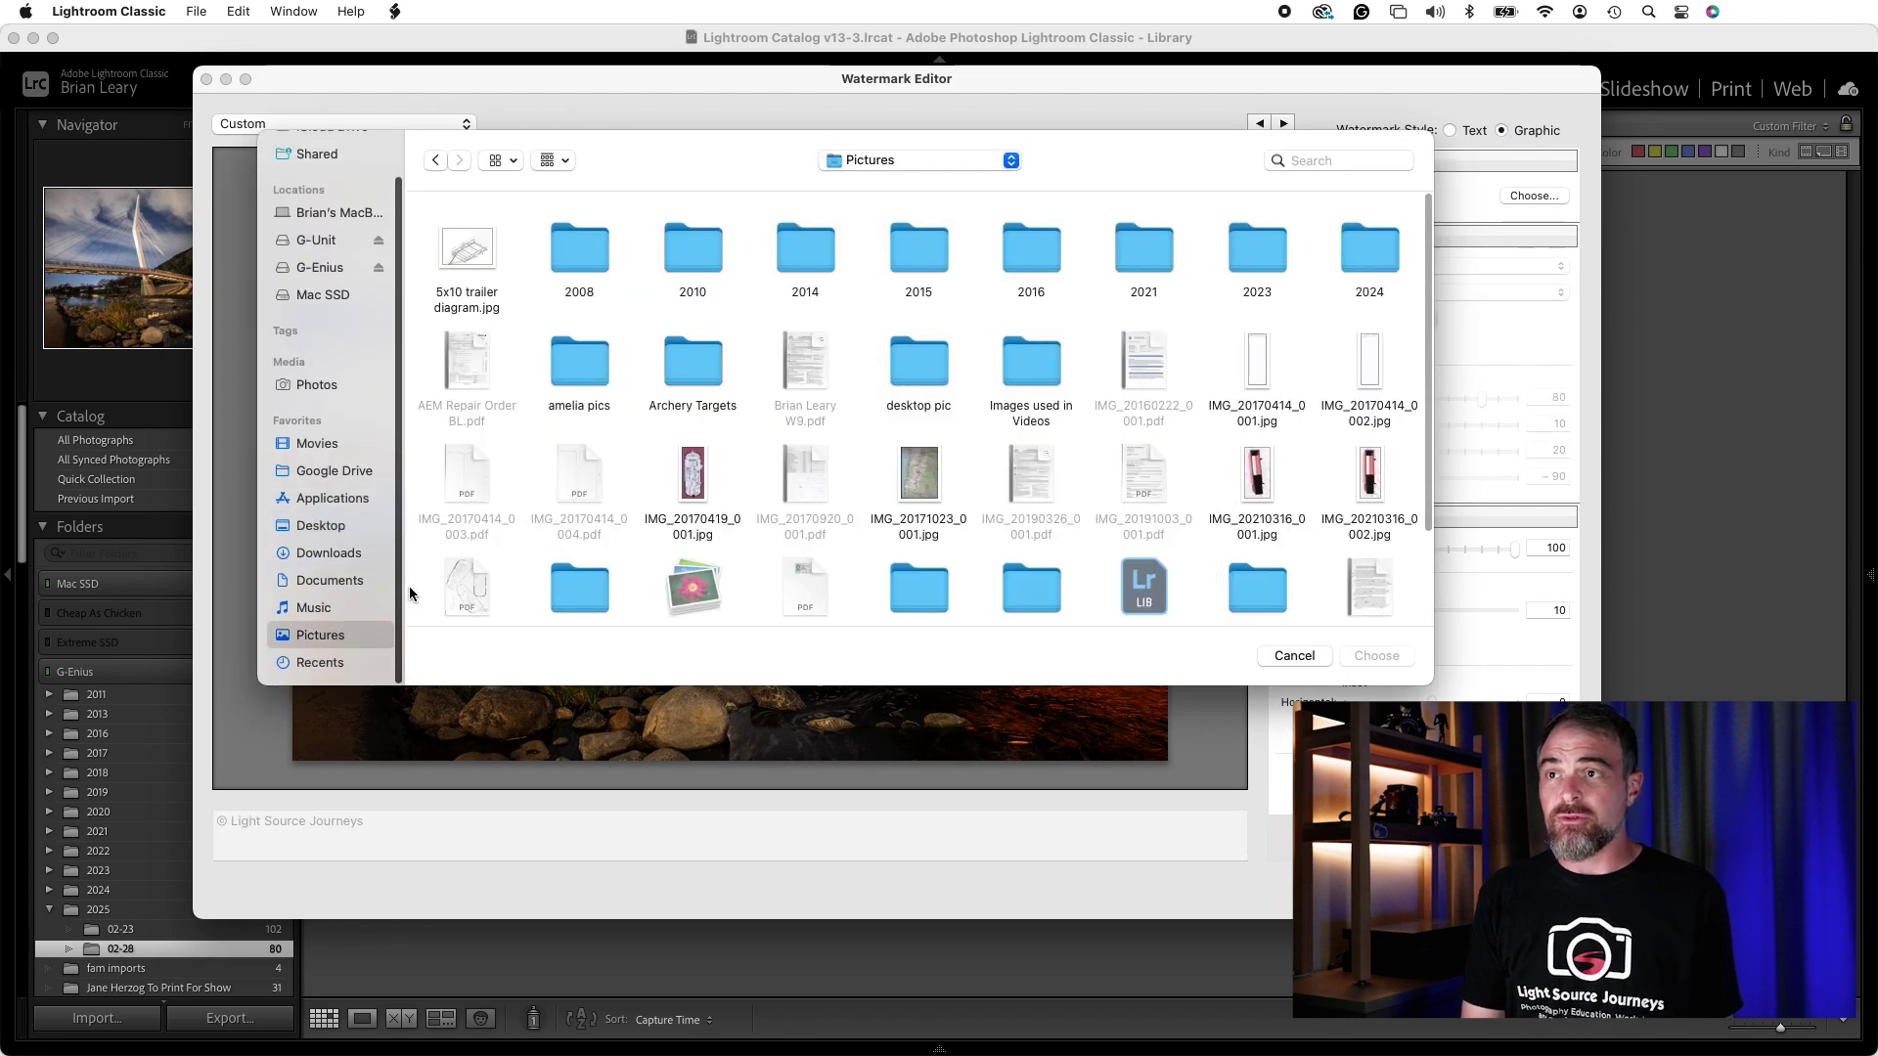
scroll(636, 548, "down", 3)
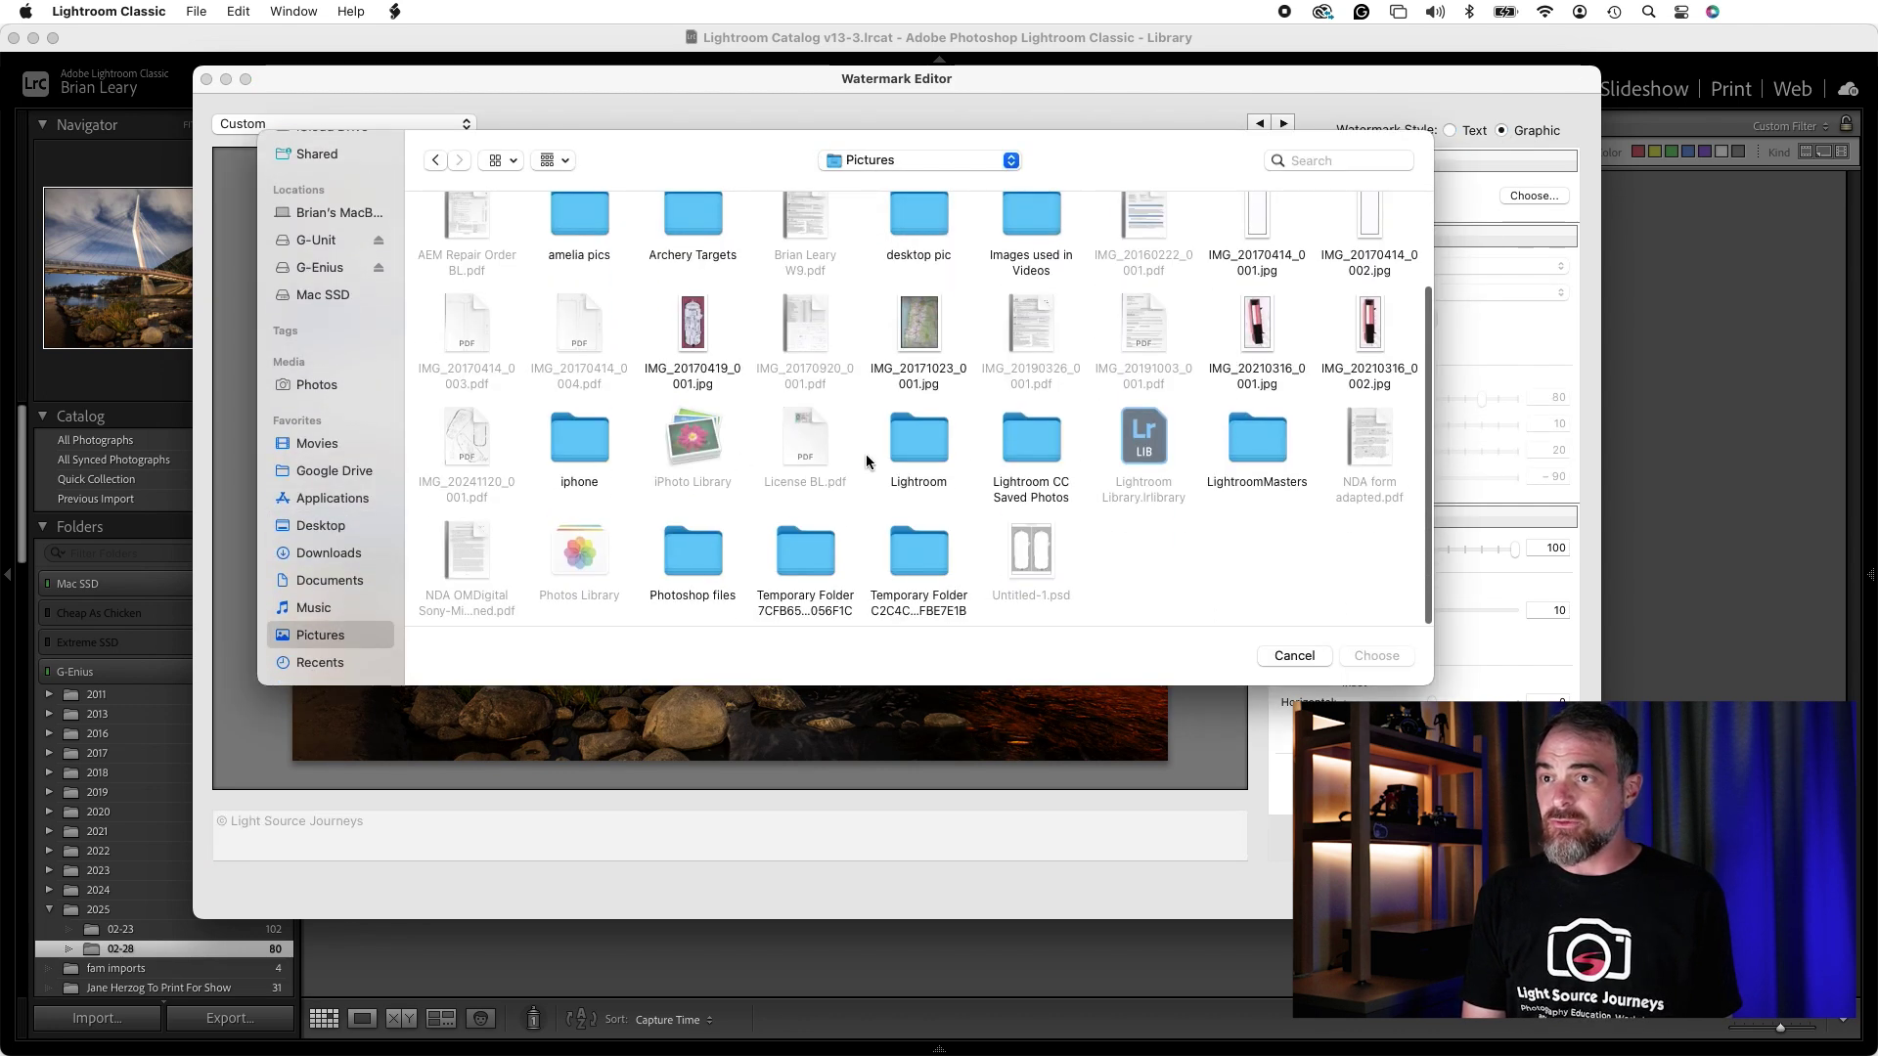
double_click(928, 449)
double_click(693, 246)
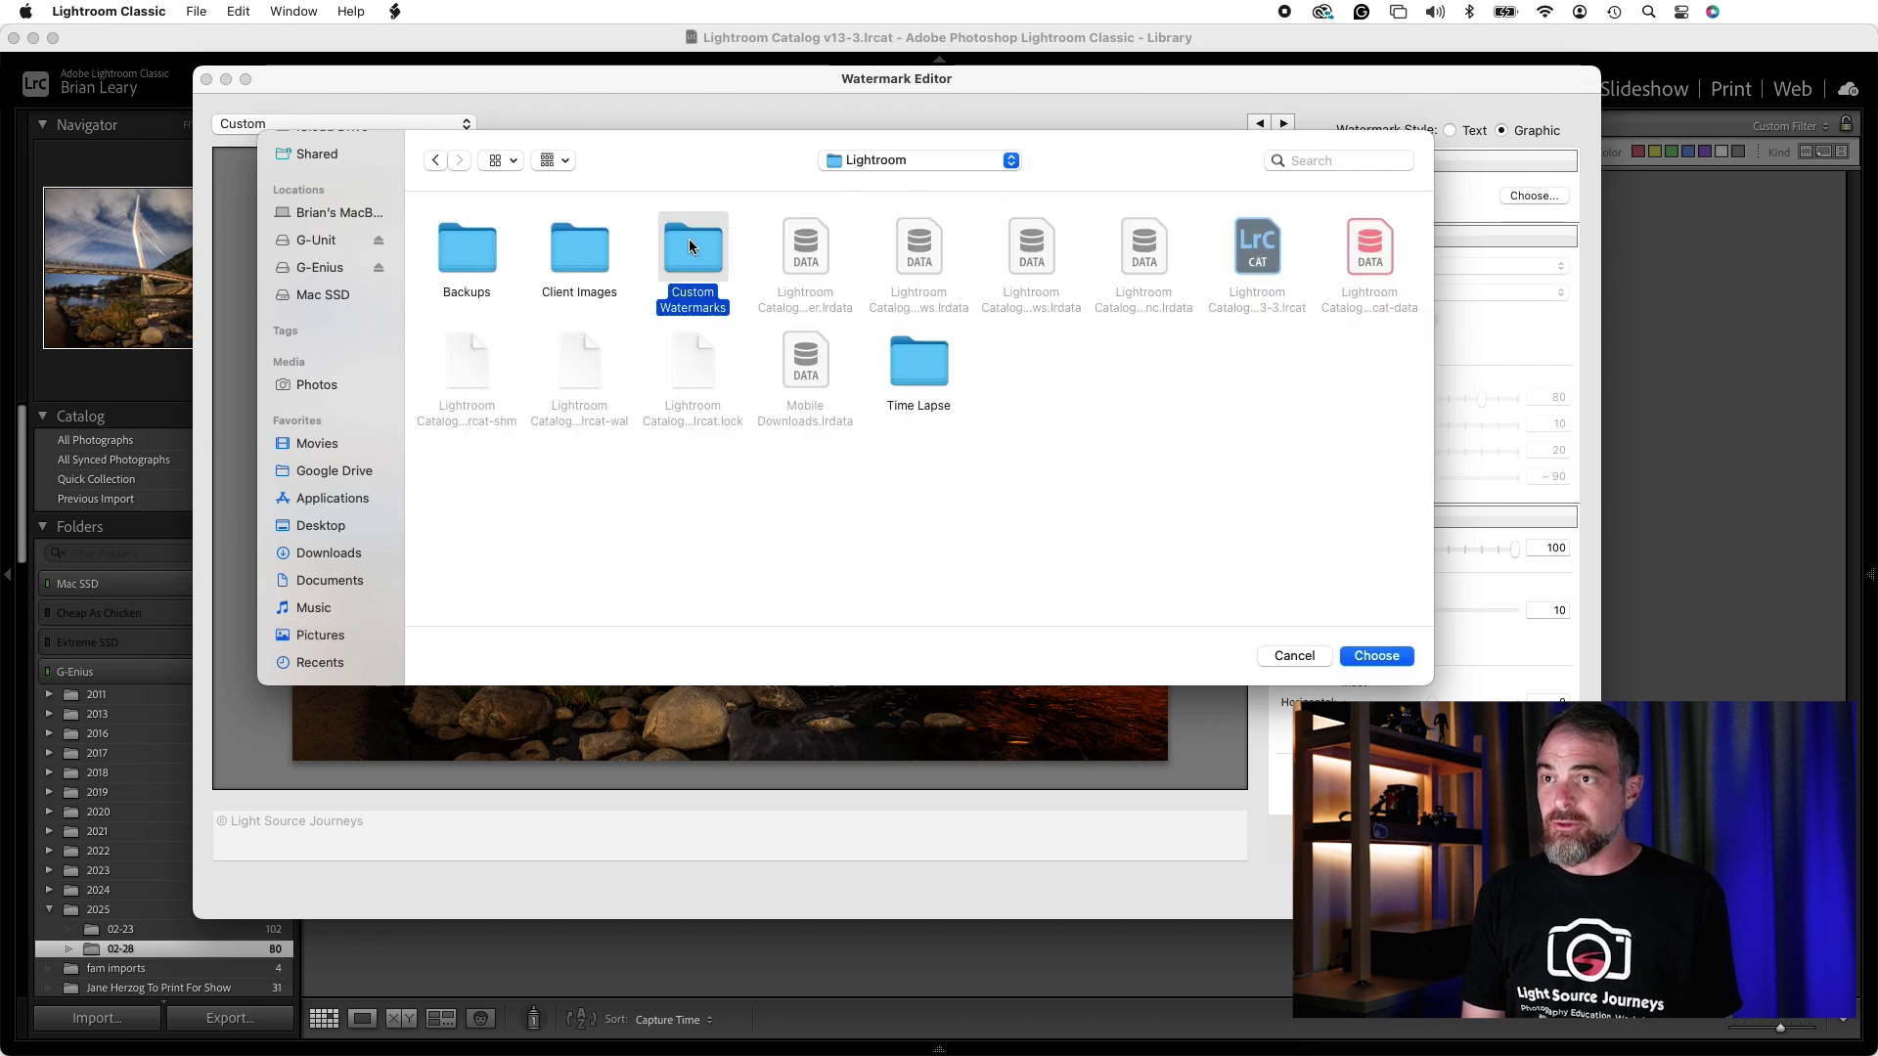
left_click(689, 246)
left_click(1376, 655)
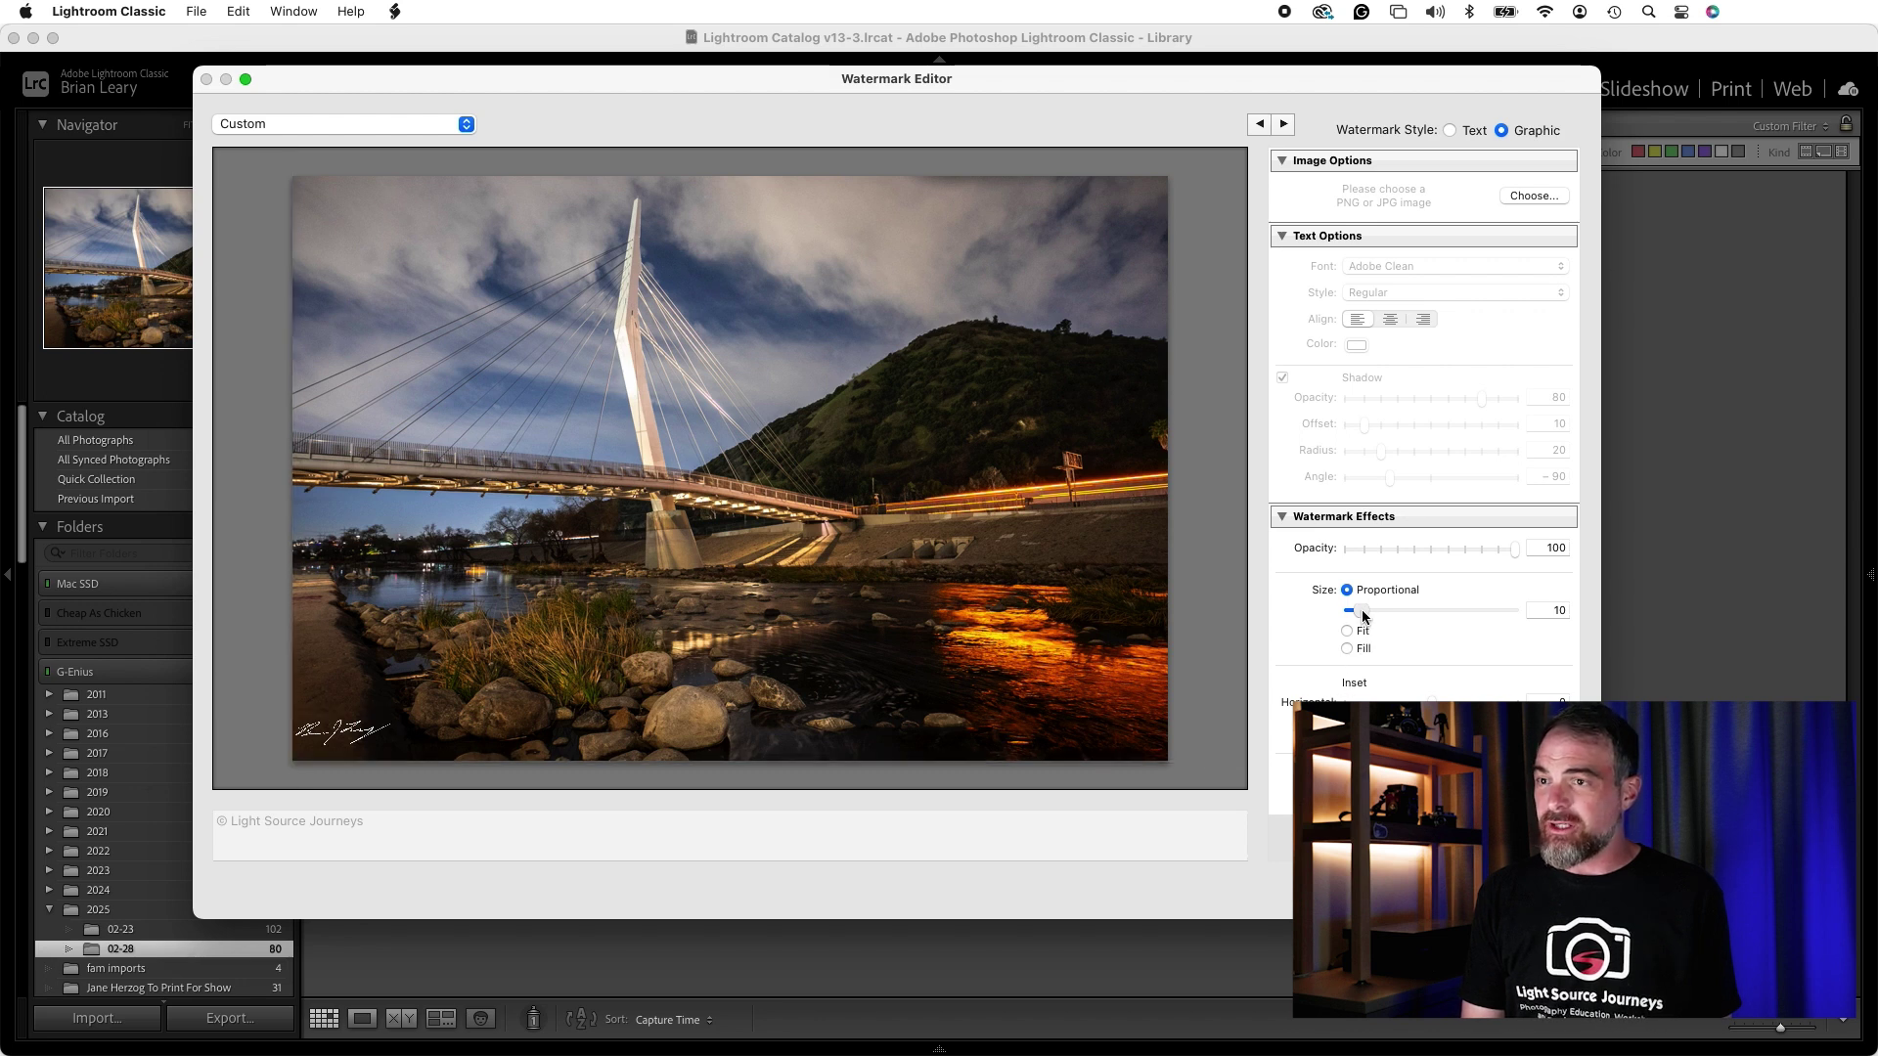
Enlarge the signature watermark to proportional size 19 and give it a horizontal inset of 2
left_click_drag(1362, 613, 1372, 612)
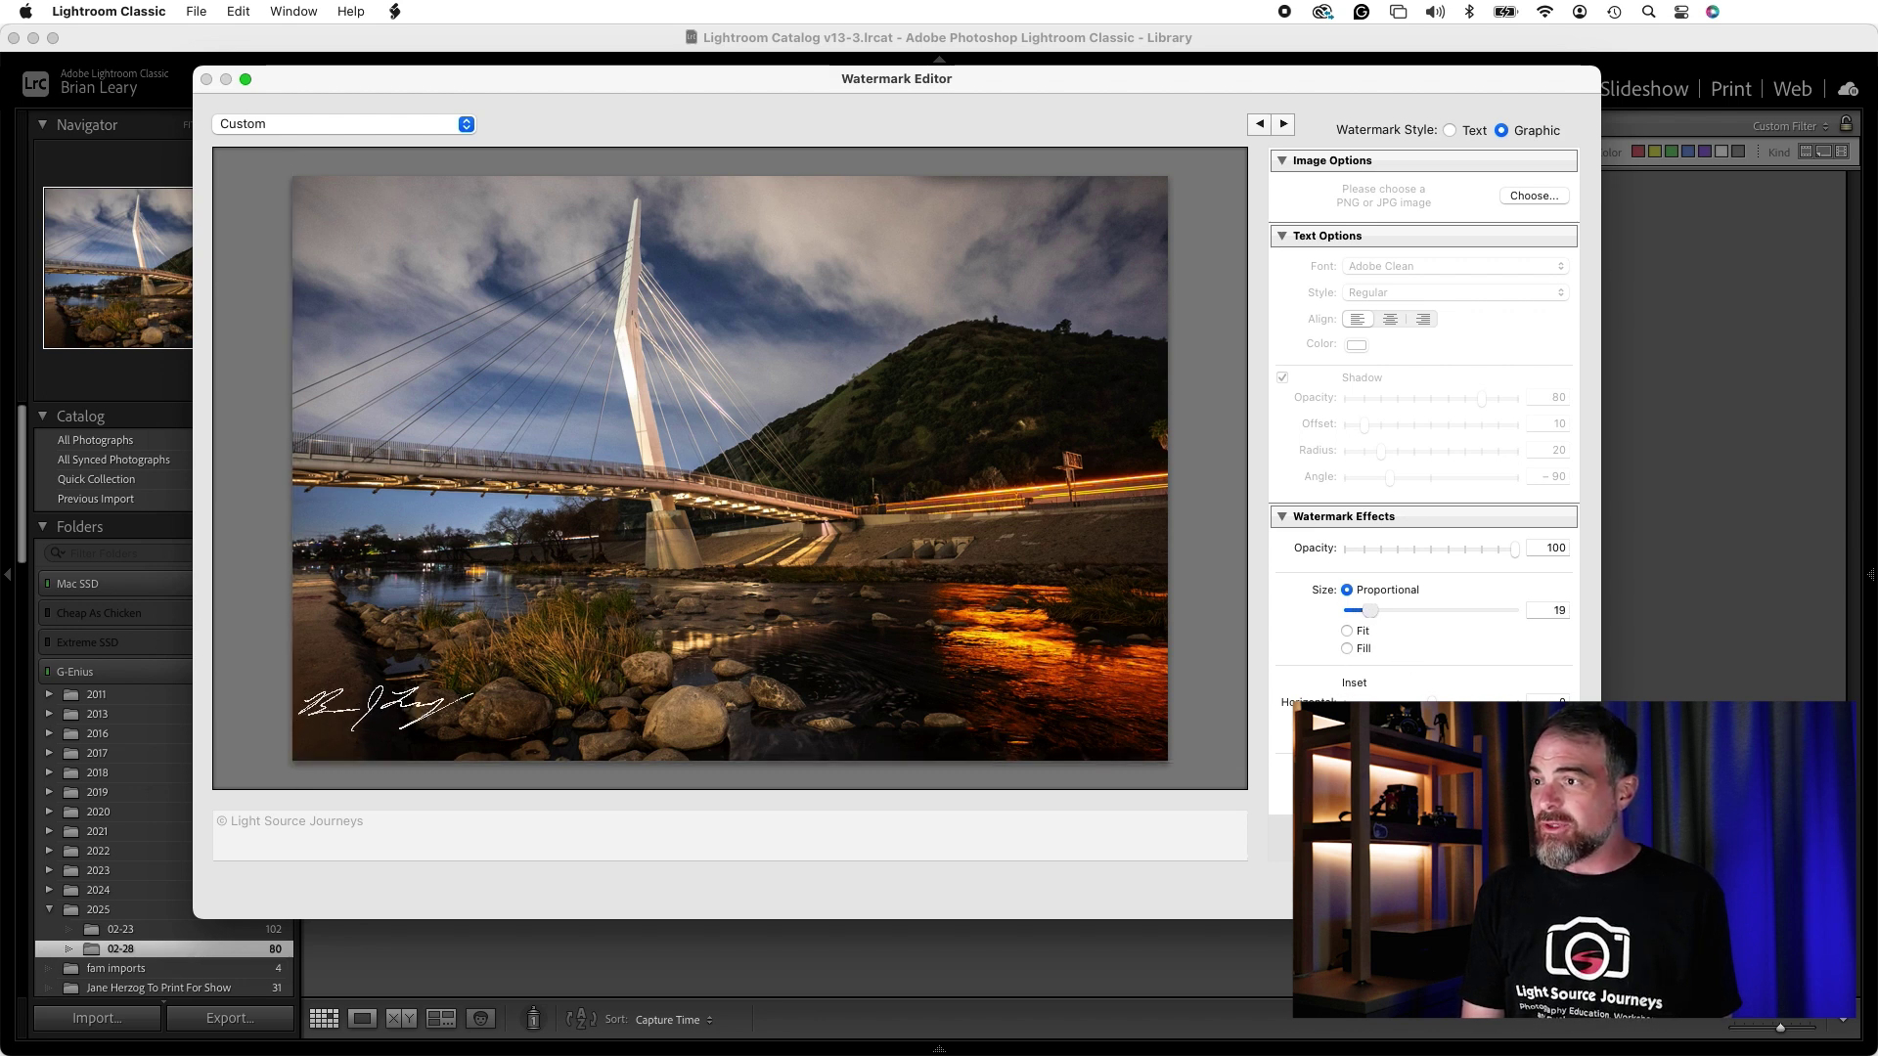
left_click_drag(1431, 701, 1444, 723)
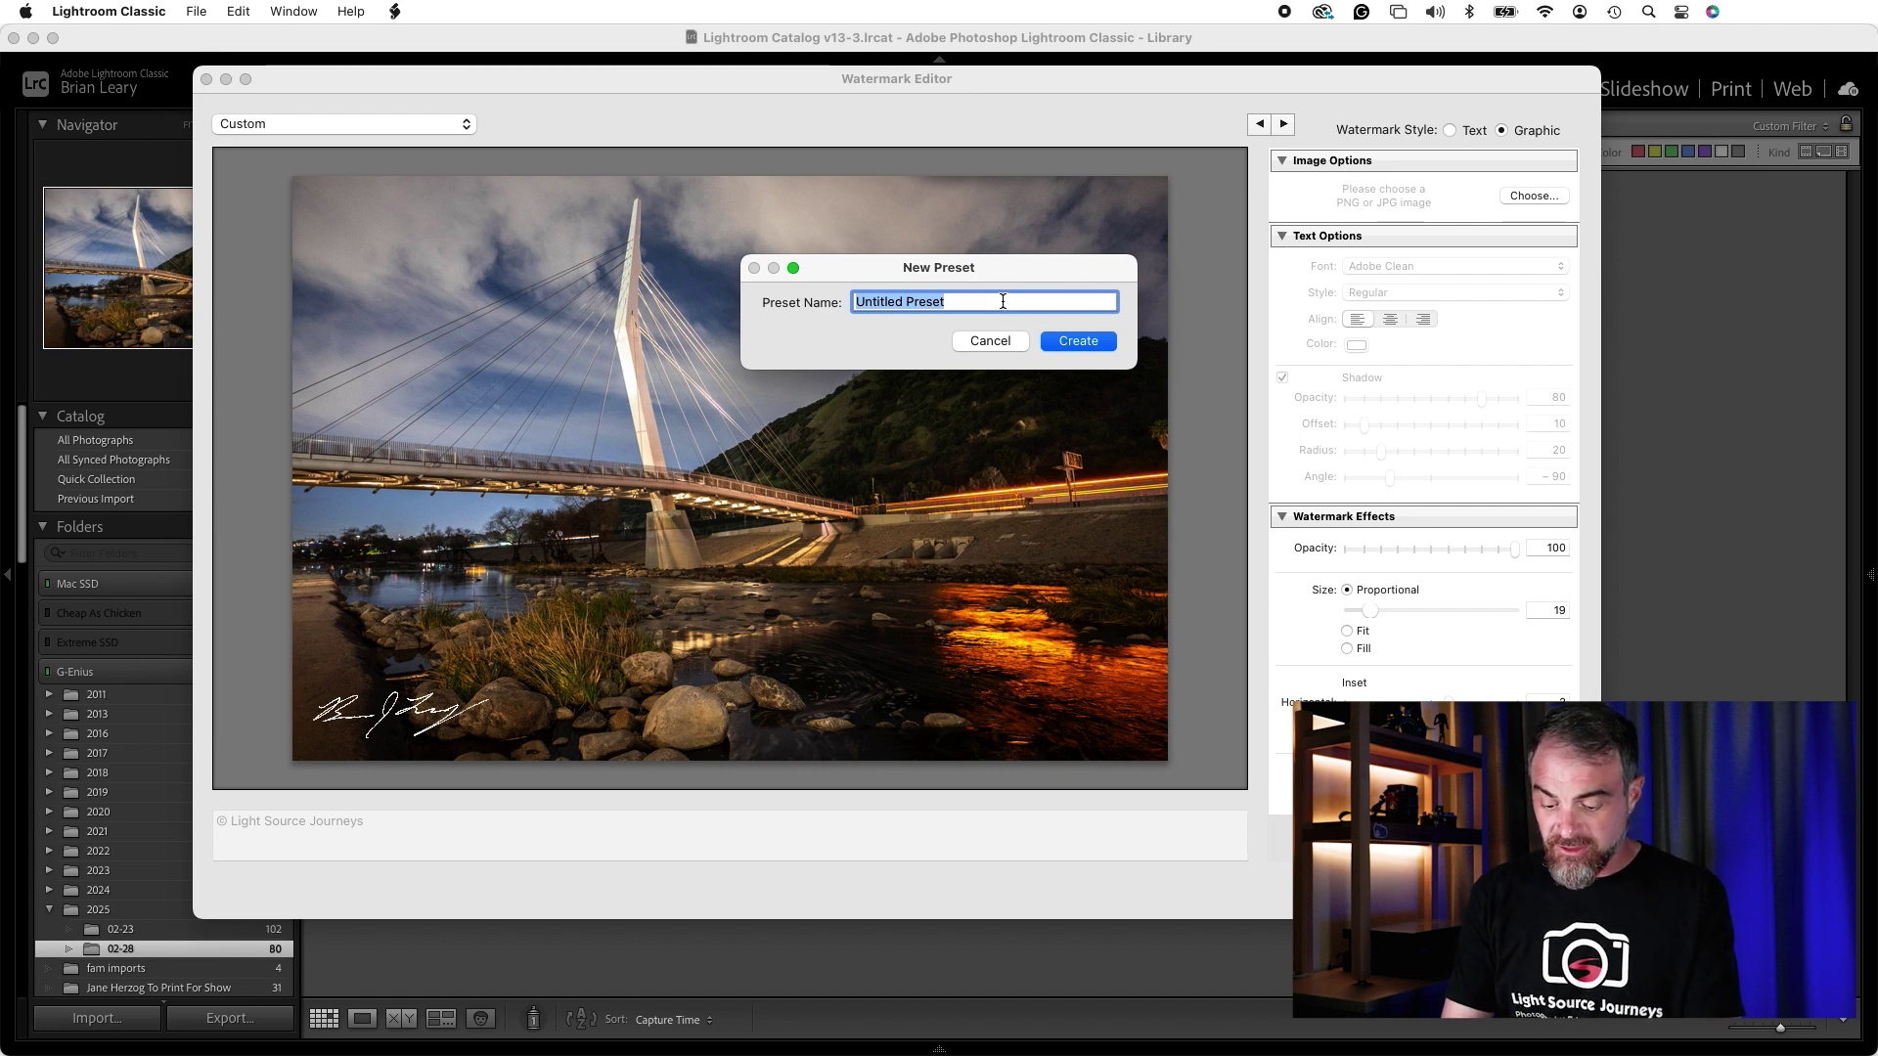
Create the 'Signature In White' watermark preset, export the photo with it, and reopen export settings
type("ignature In White")
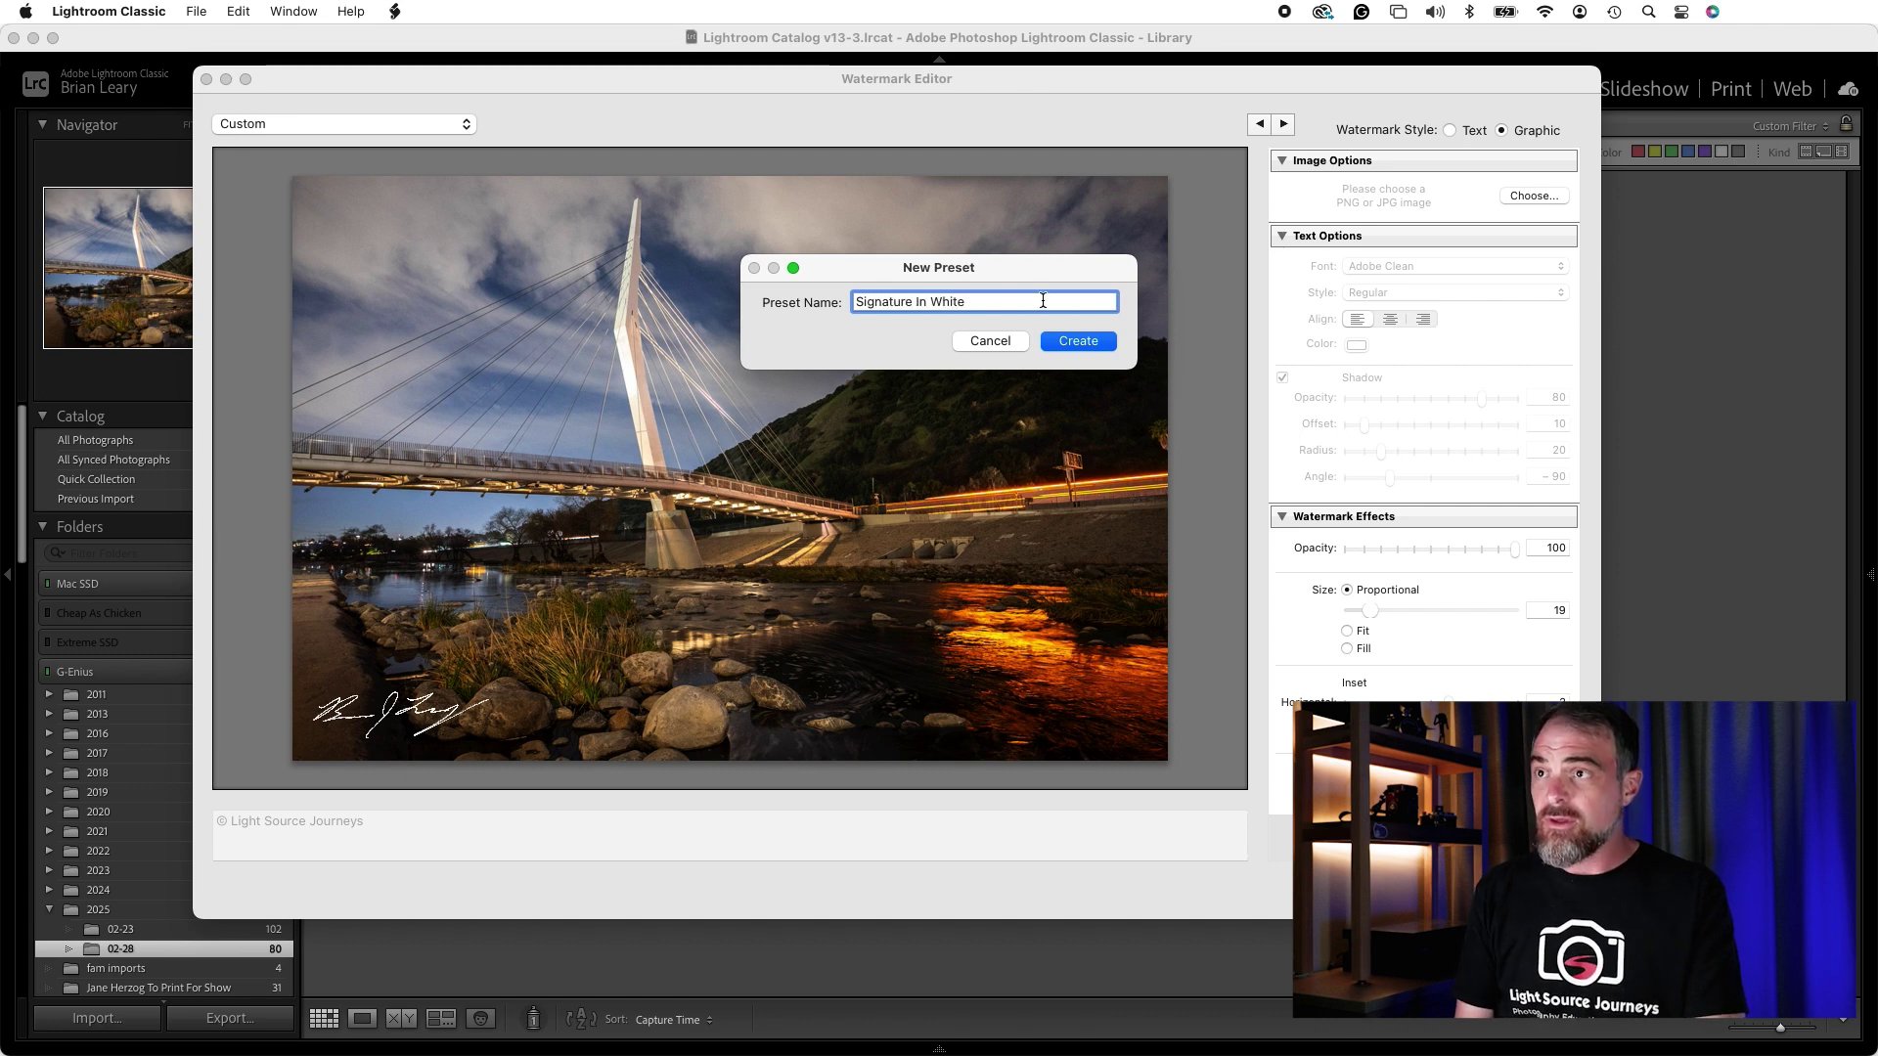
left_click(1108, 341)
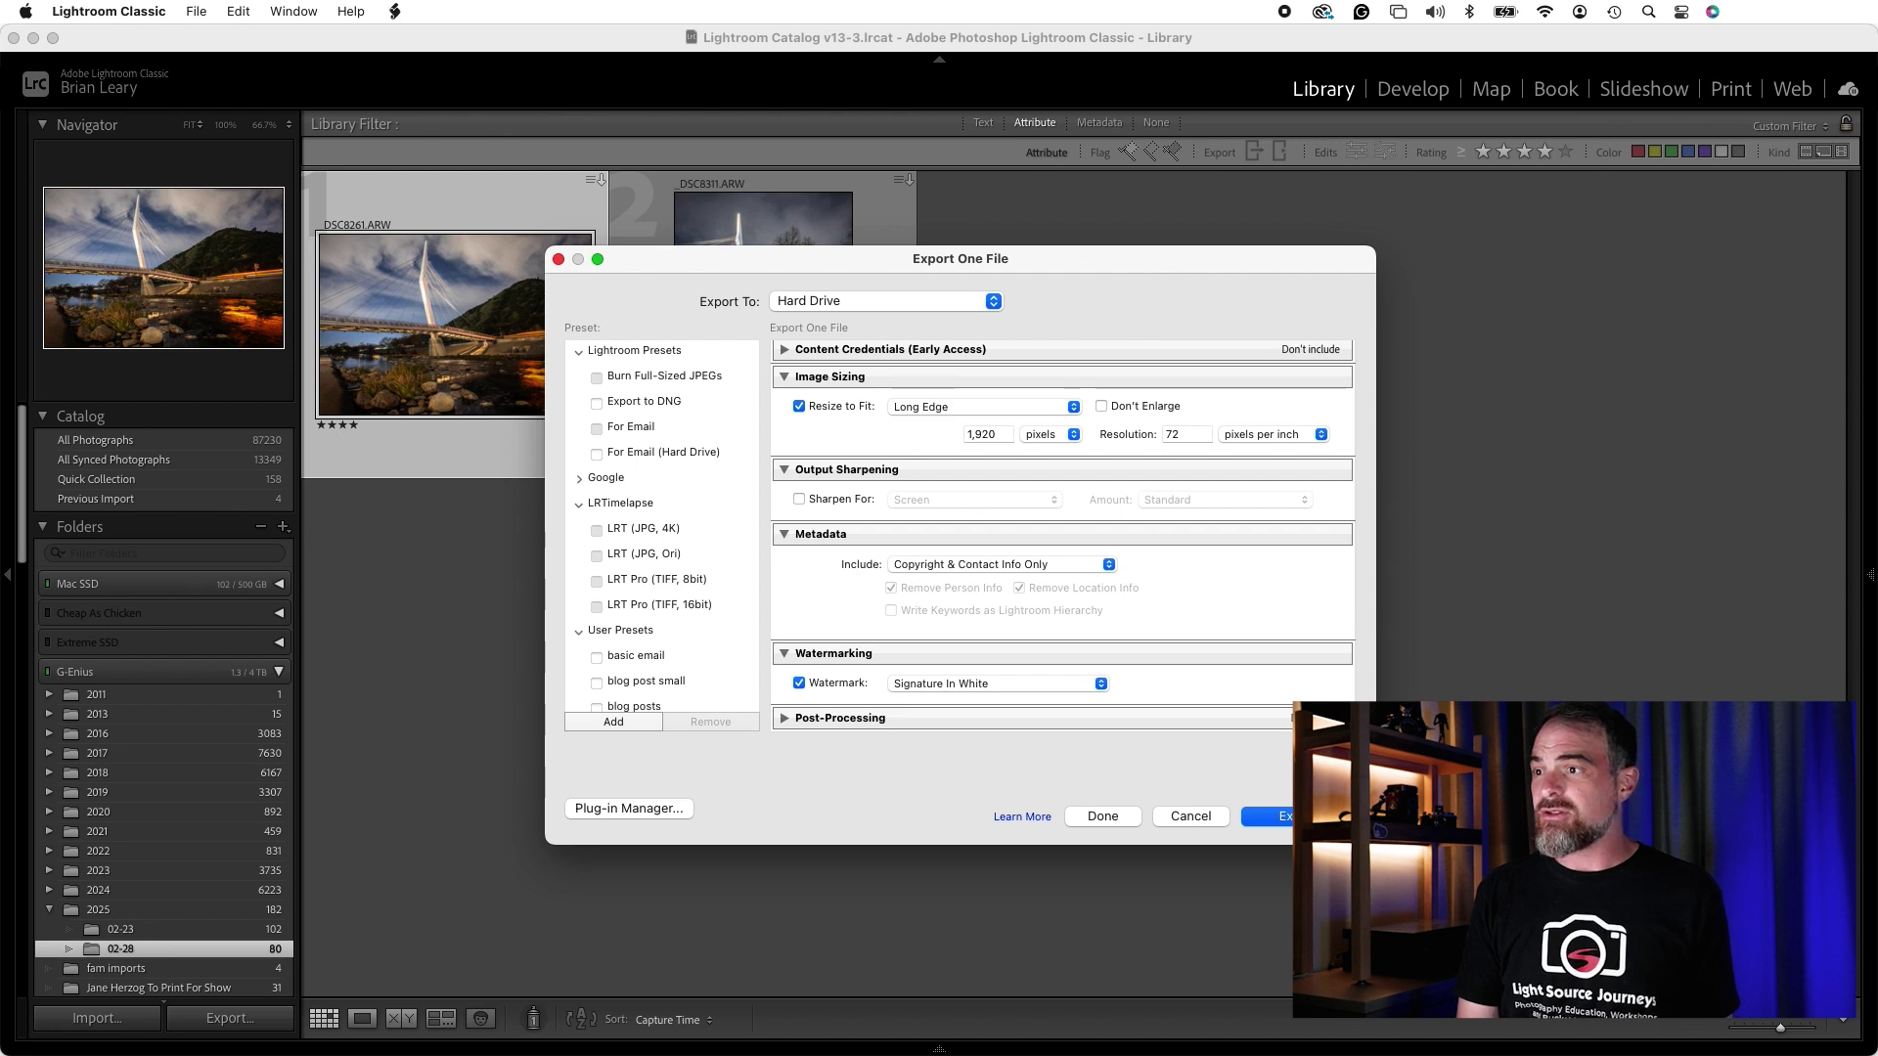
key("Return")
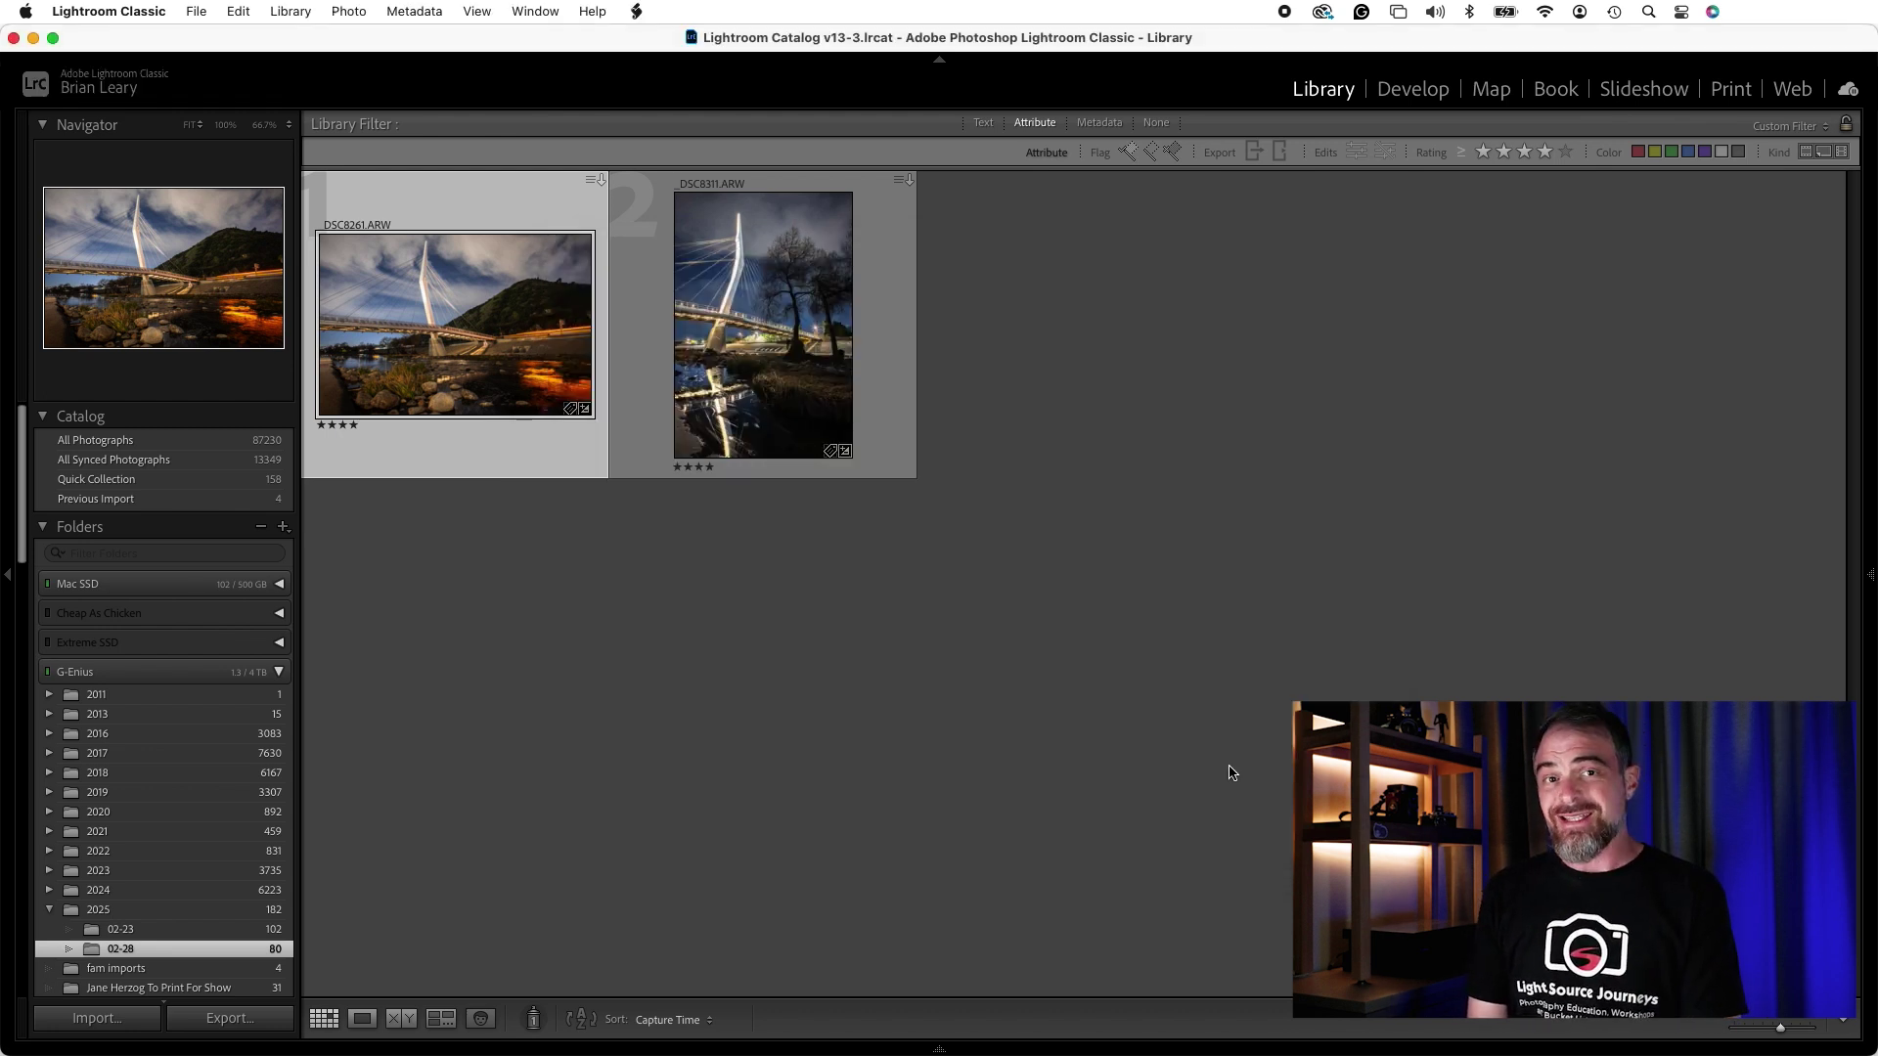
left_click(262, 1017)
Confirm the Watermarking section still uses the Signature In White watermark preset
scroll(987, 674, "down", 10)
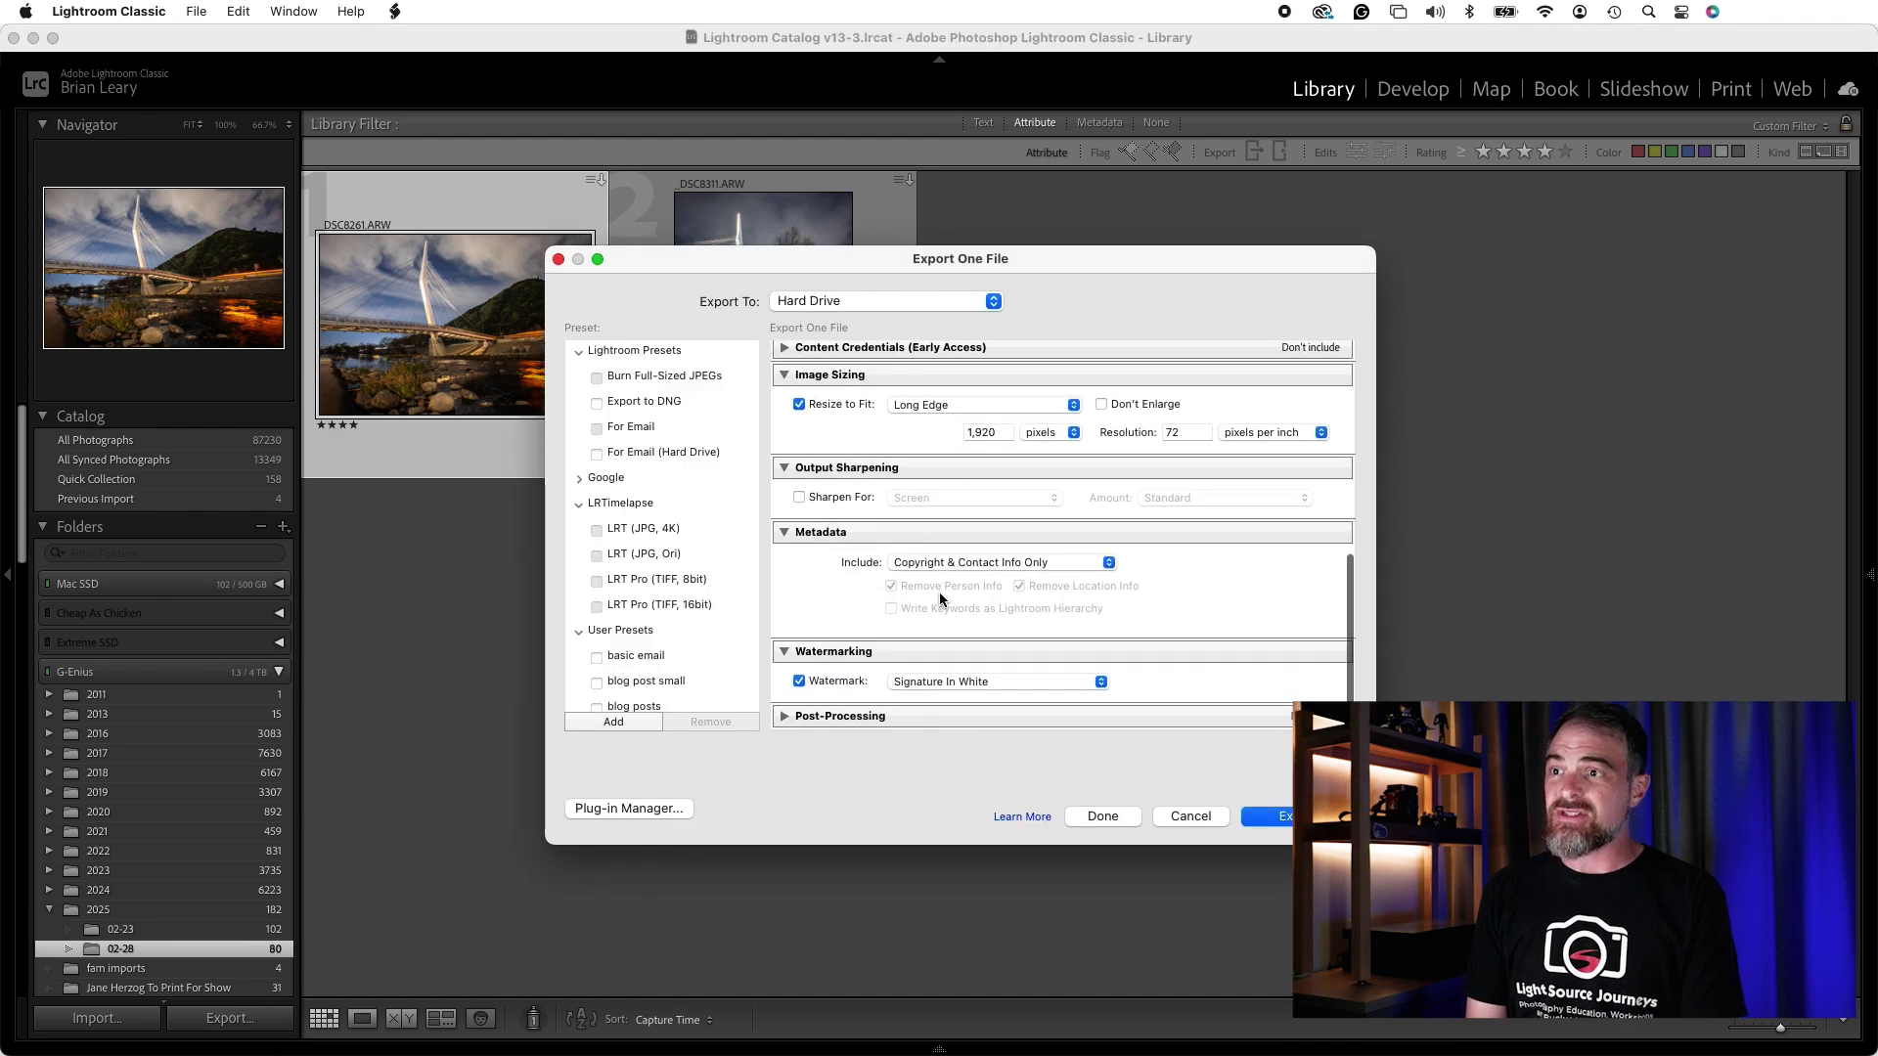
left_click(989, 682)
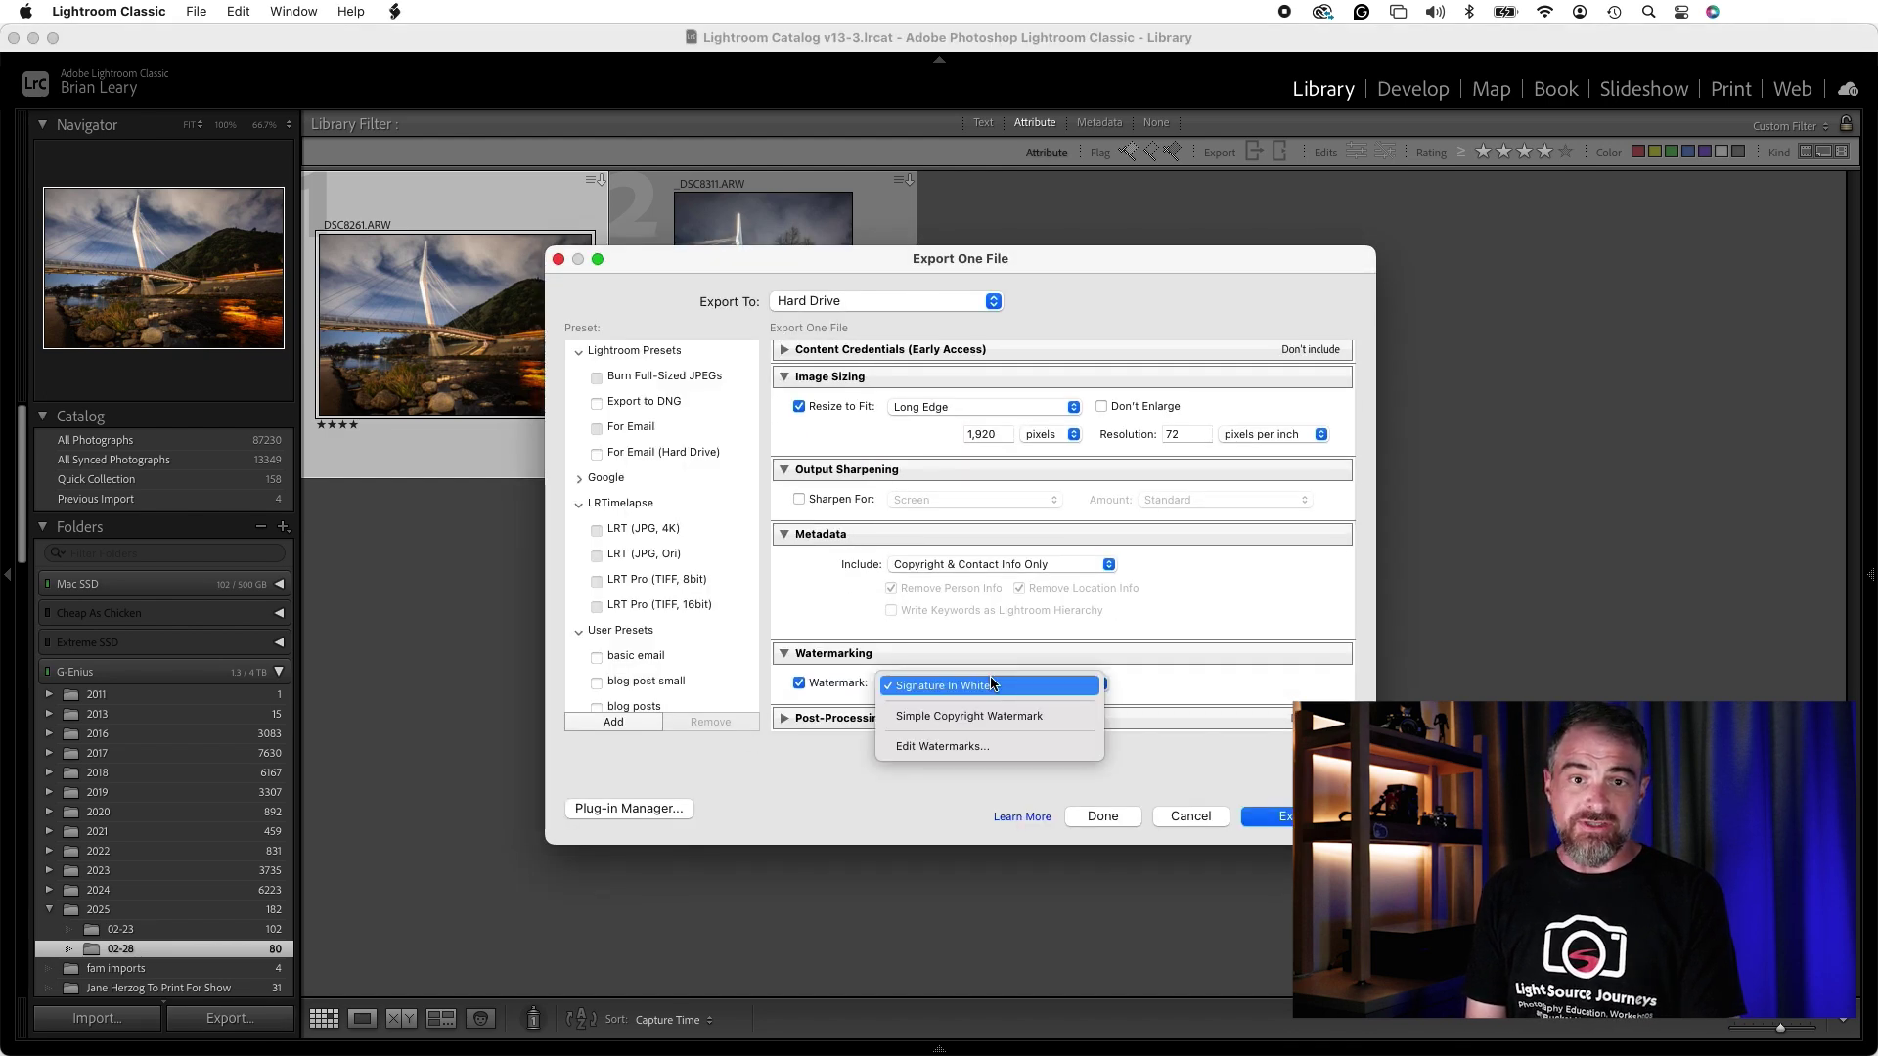
left_click(1182, 694)
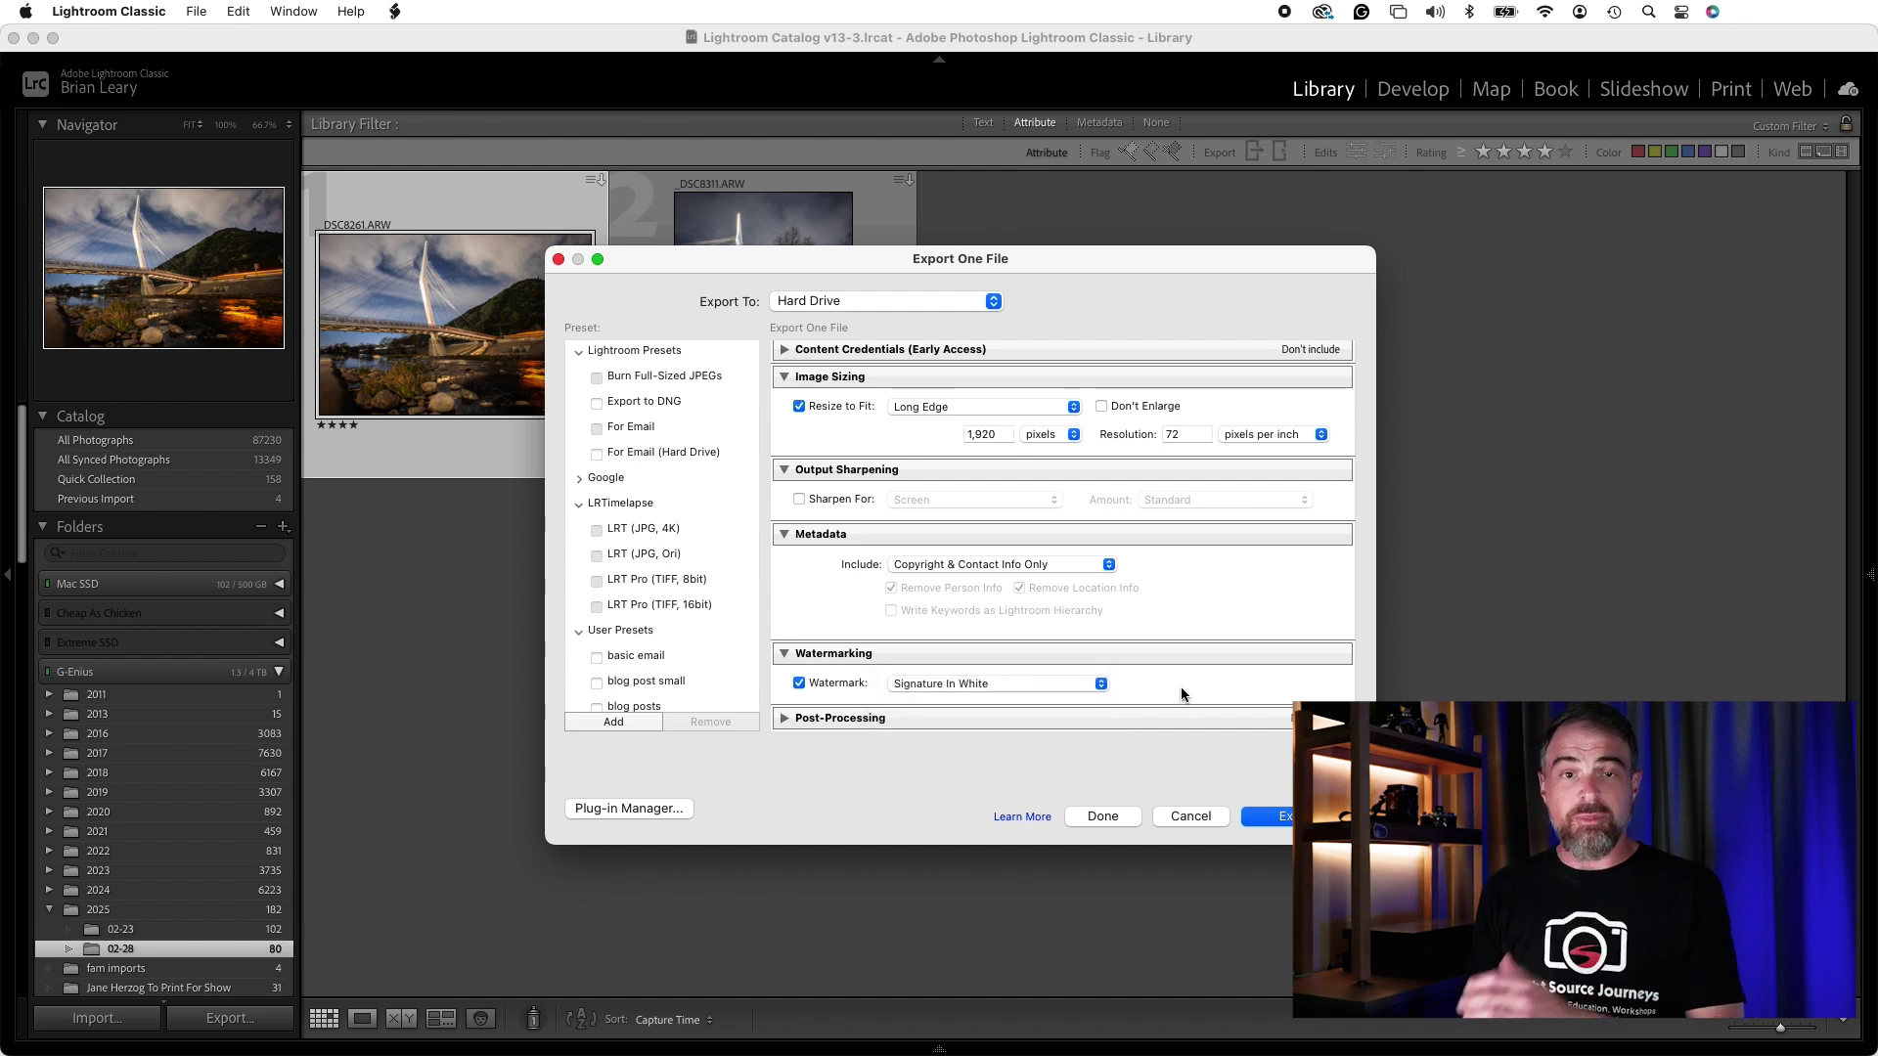